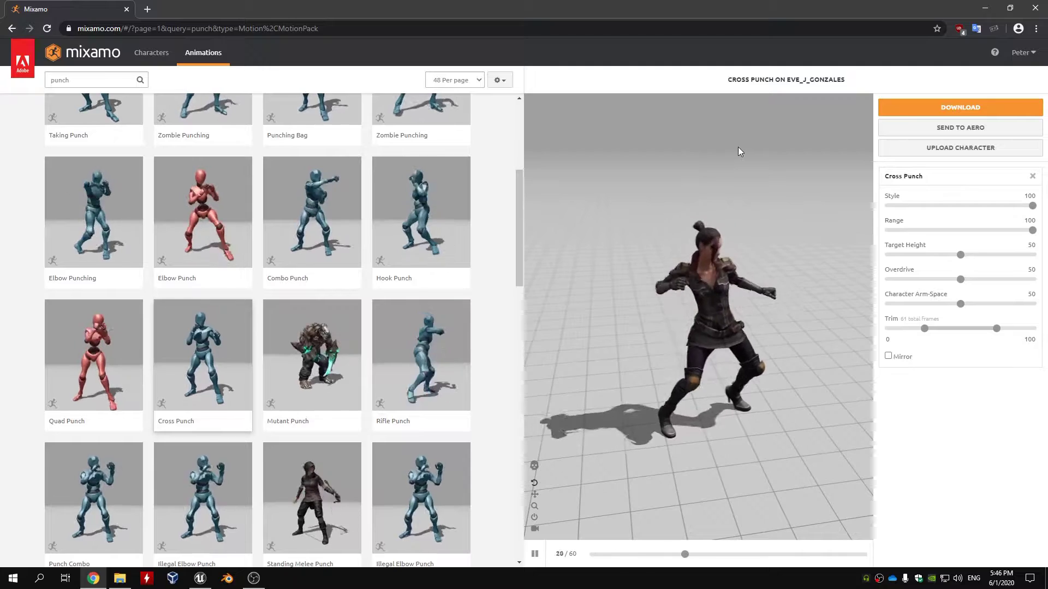
Step: Download the Cross Punch animation applied to the Eve character
left_click_drag(712, 188, 749, 205)
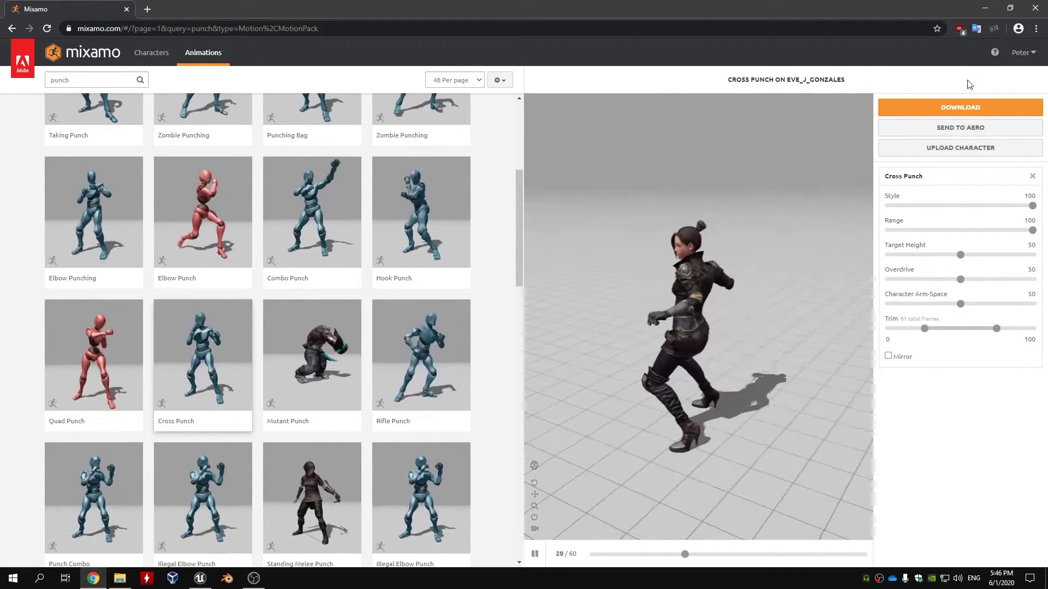
left_click(960, 108)
left_click(702, 234)
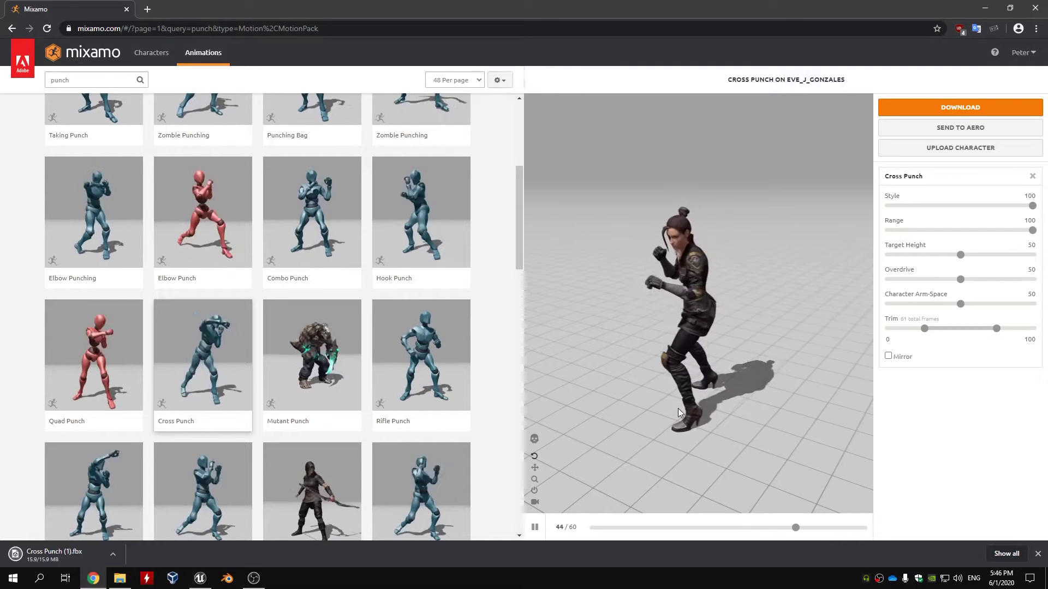
Step: Put the downloaded Cross Punch FBX in the Eve folder, move it into the Original subfolder and open that subfolder
left_click_drag(44, 555, 374, 403)
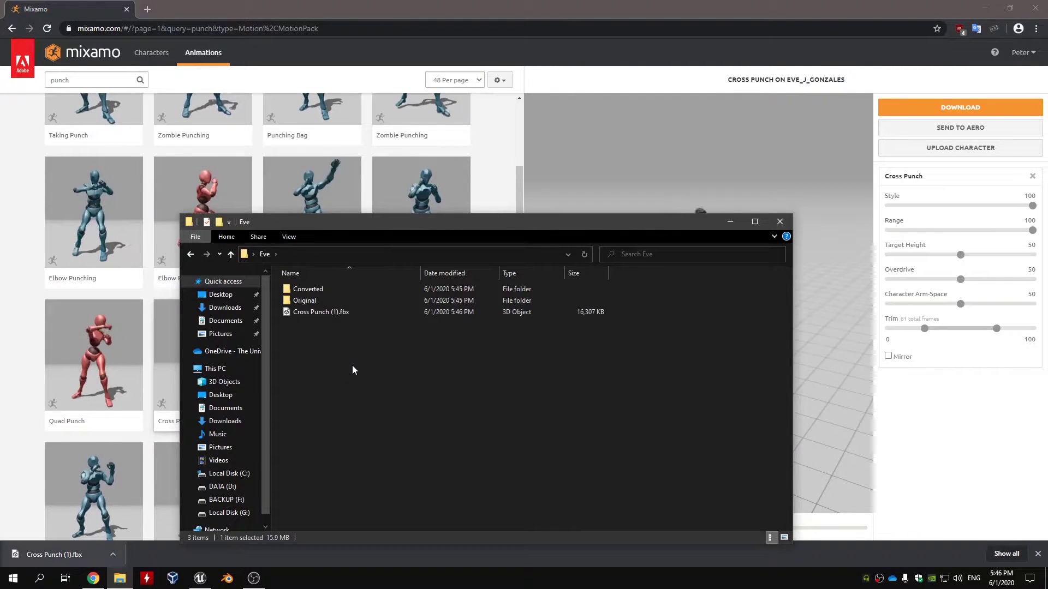
mouse_move(363, 315)
left_mouse_down()
mouse_move(371, 303)
mouse_move(355, 308)
left_mouse_up()
double_click(358, 302)
Step: Rename the downloaded animation file as Eve_CrossPunch.fbx
key("F2")
key("Right")
key("BackSpace")
key("BackSpace")
key("BackSpace")
key("BackSpace")
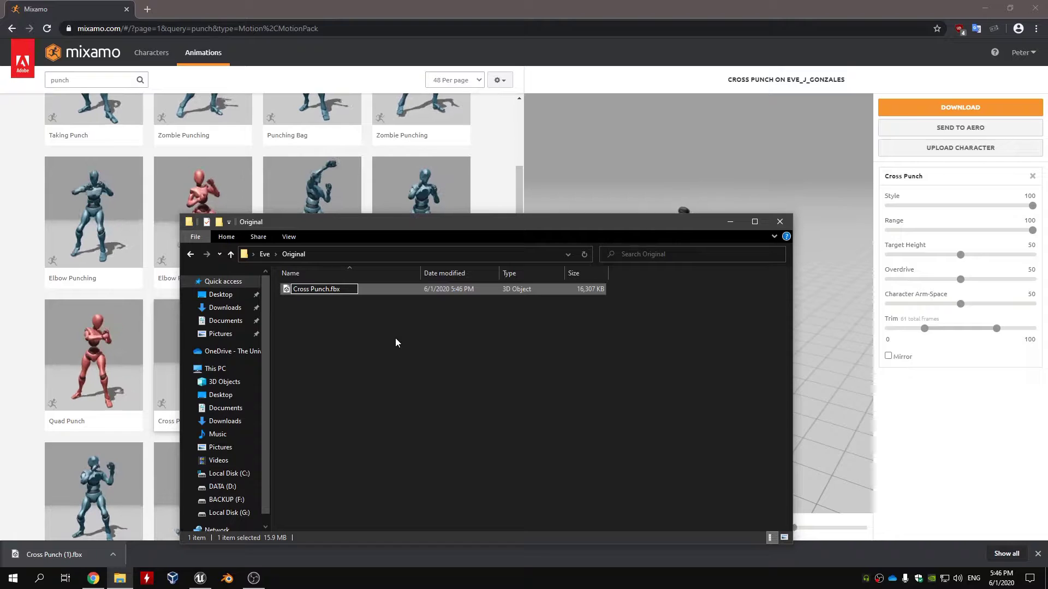
key("Left")
key("Left")
key("Left")
key("Left")
key("Left")
key("BackSpace")
key("Left")
key("Left")
key("Left")
key("Left")
key("Left")
type("Eve_")
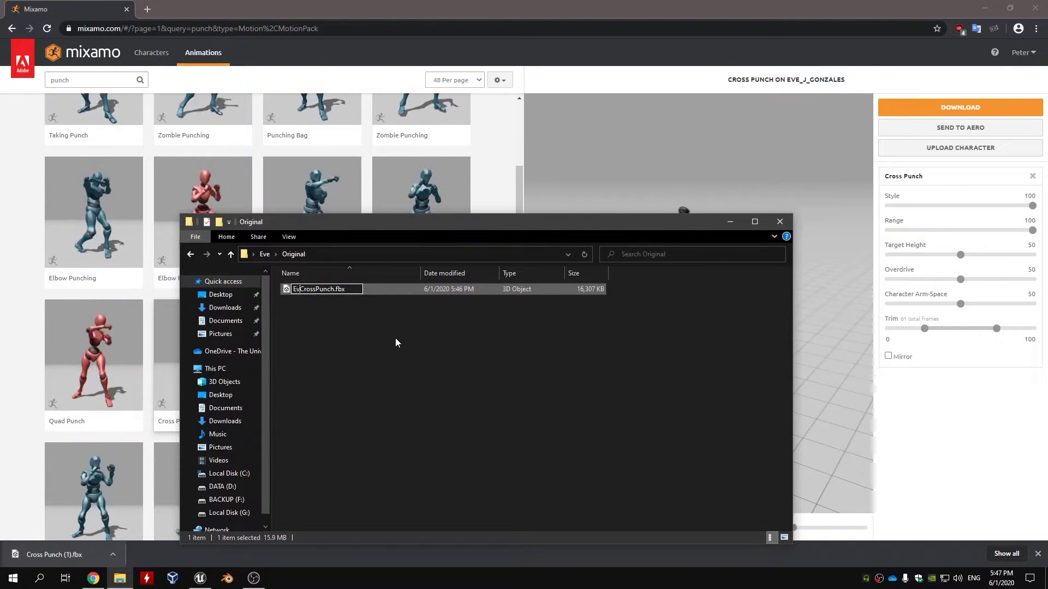
key("Return")
left_click(395, 339)
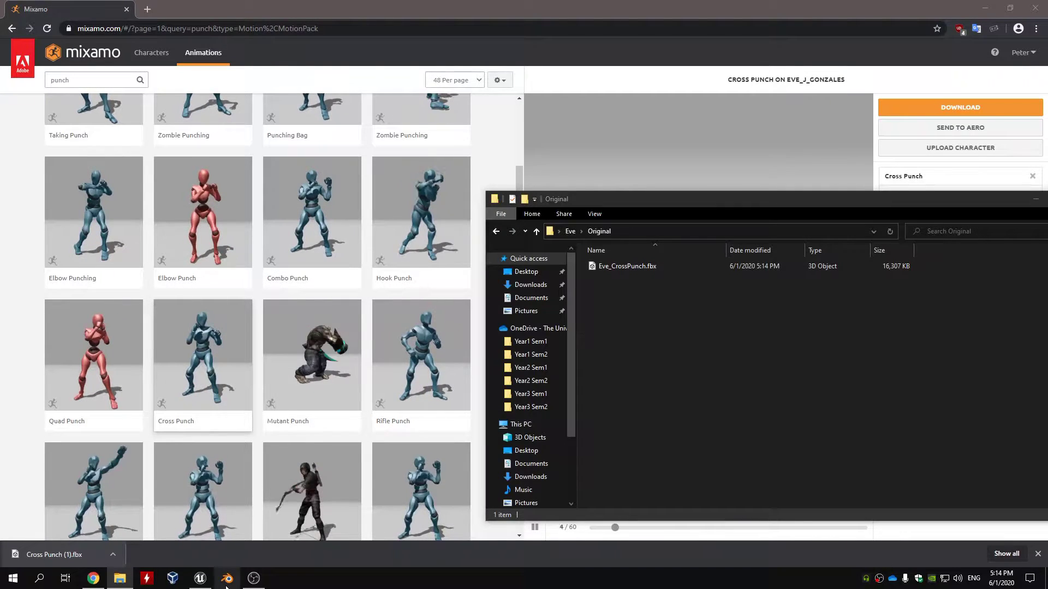
Step: Switch to Blender, dismiss the splash screen and delete all default objects from the scene
left_click(226, 586)
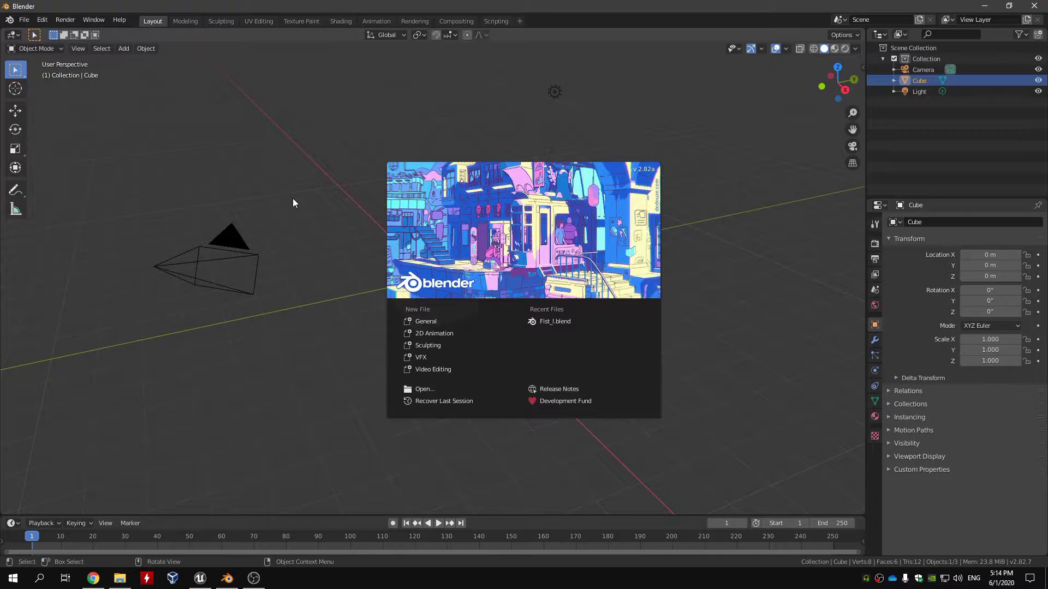
left_click(295, 198)
key("a")
key("Delete")
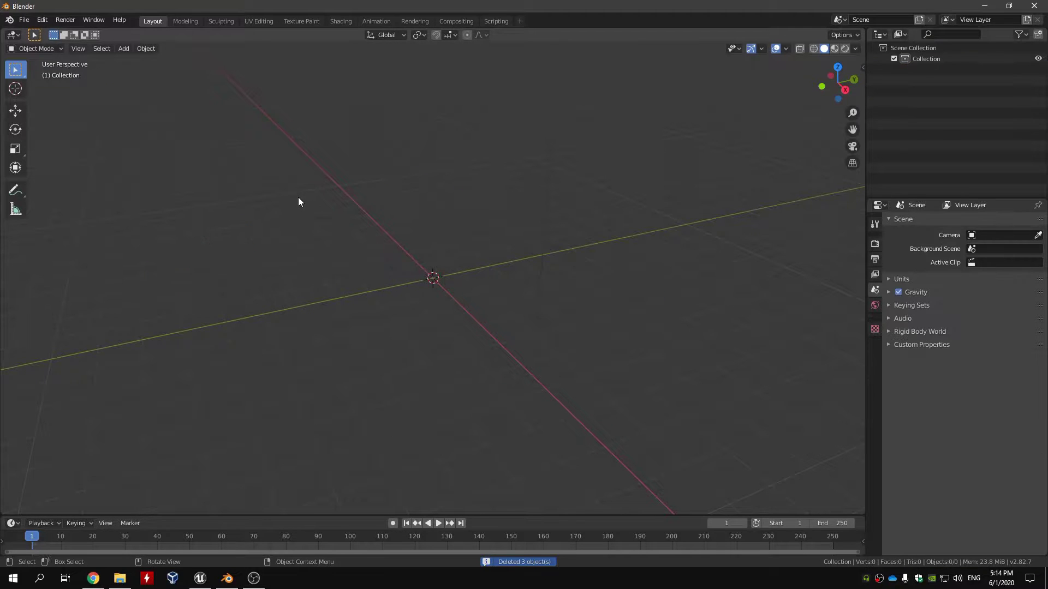
Step: Show the Mixamo Rootbaker options and set the batch input path to the desktop's Eve\Original folder
key("n")
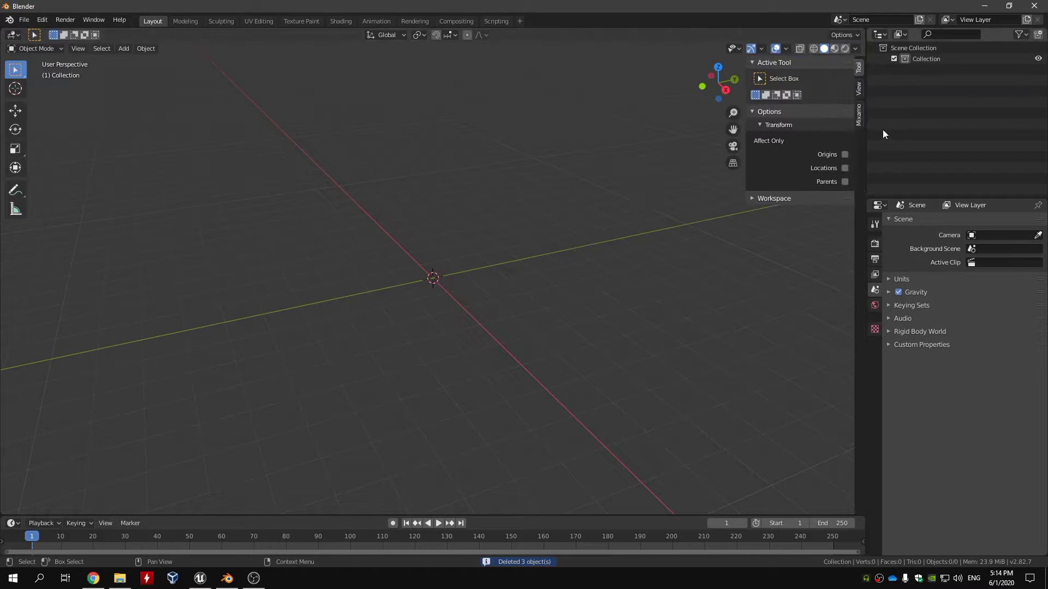
left_click(859, 125)
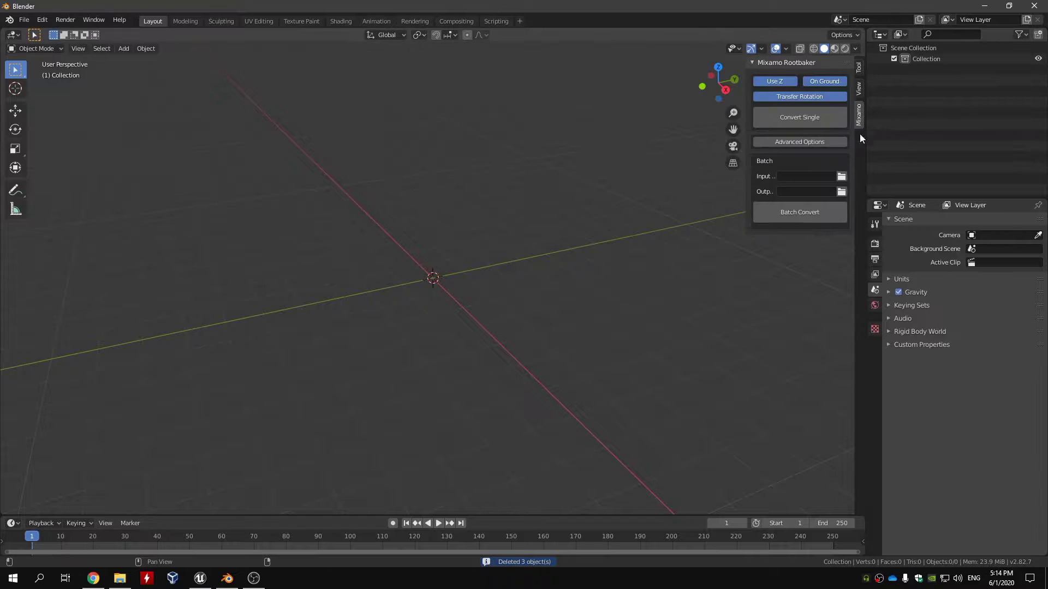
left_click(840, 191)
left_click(322, 260)
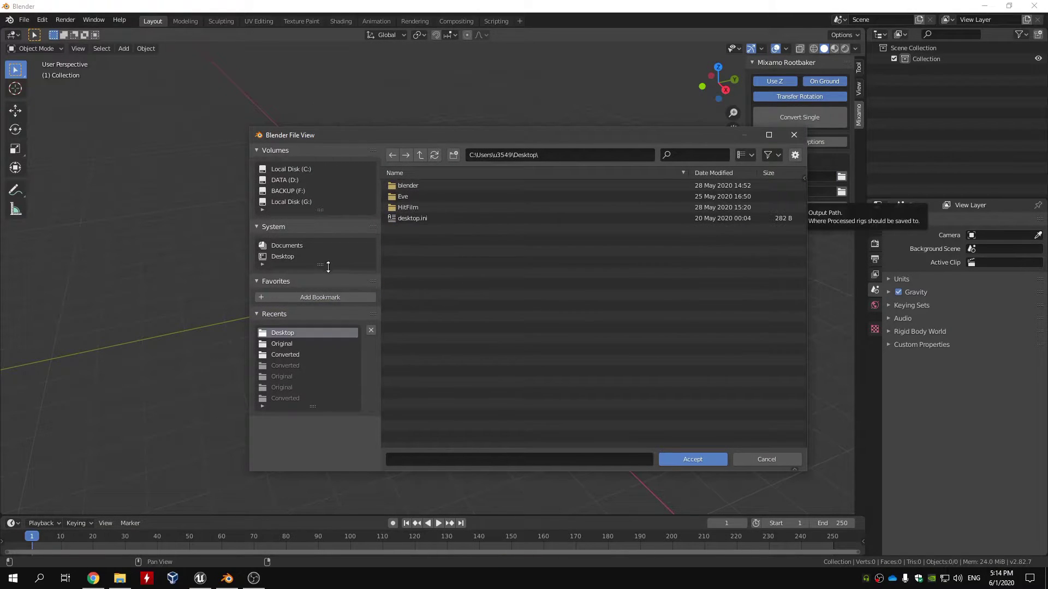
double_click(434, 196)
double_click(443, 197)
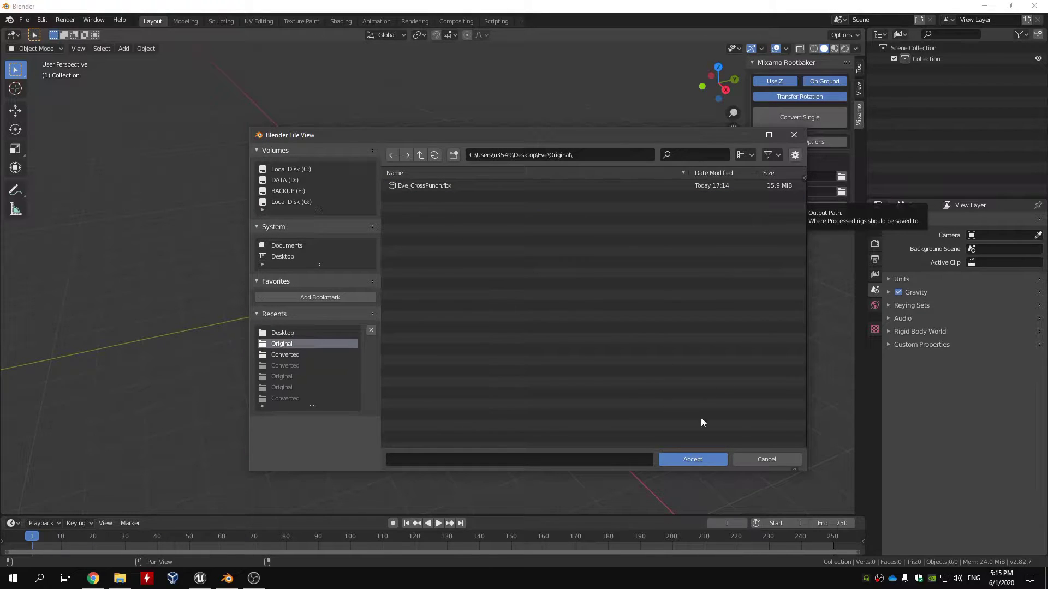
left_click(716, 459)
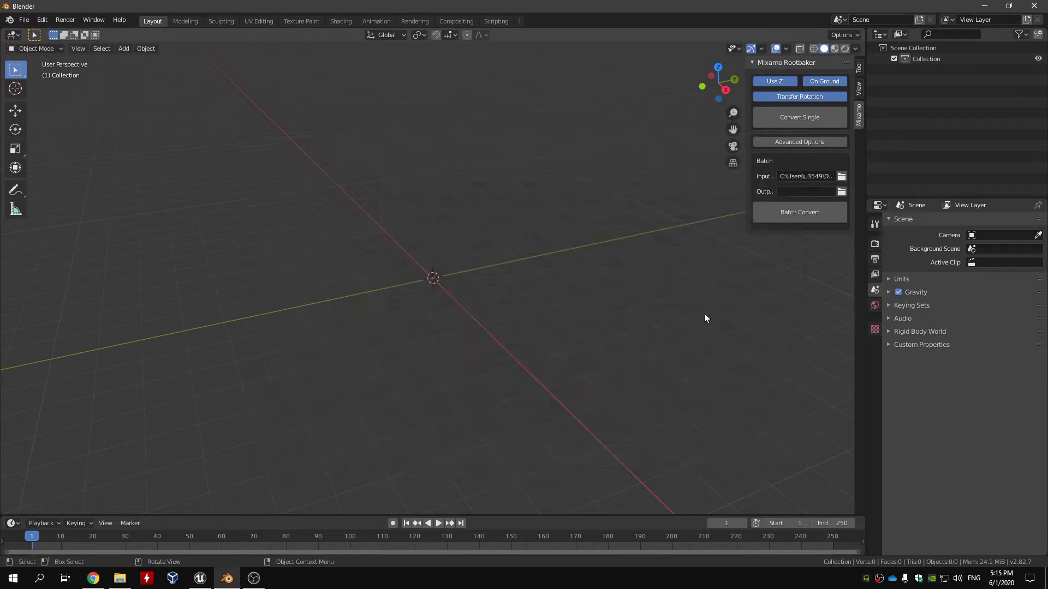
Step: Set the batch output path to the desktop's Eve\Converted folder and widen the sidebar to show both full paths
left_click(842, 191)
left_click(319, 257)
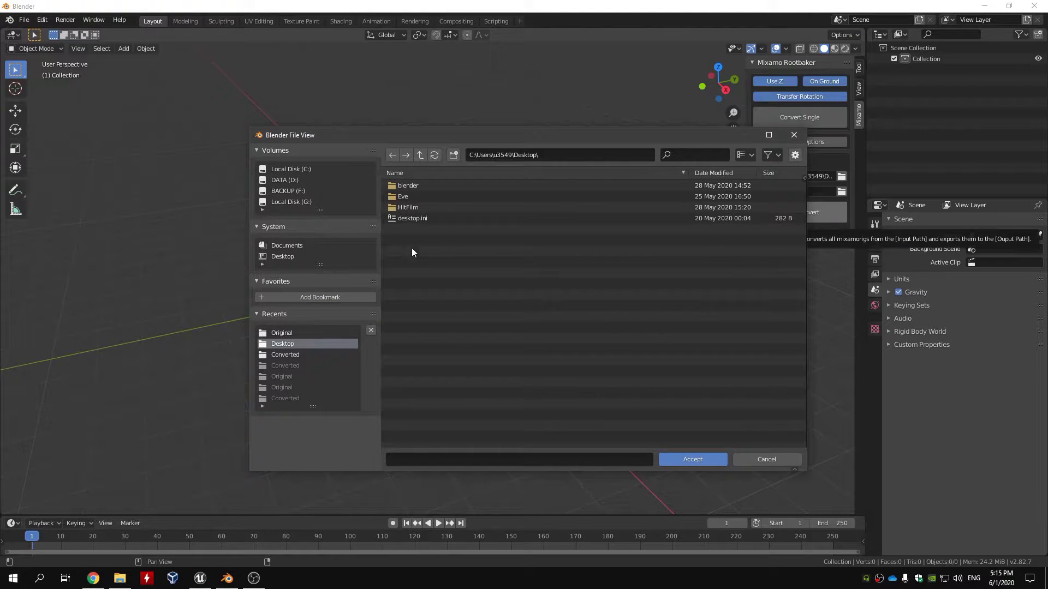
double_click(443, 197)
double_click(448, 186)
left_click(676, 457)
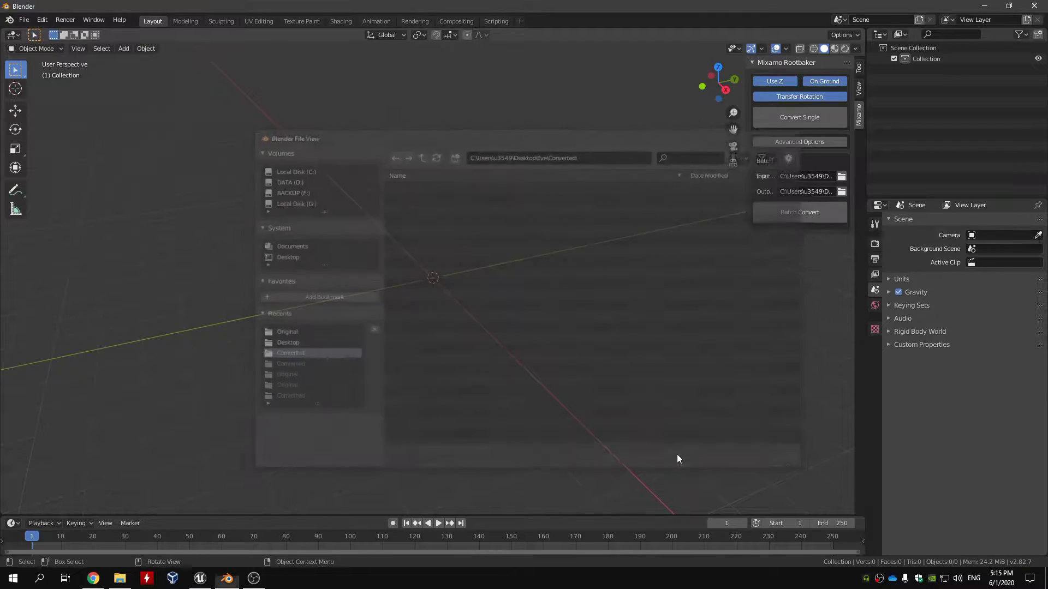
left_click_drag(745, 186, 665, 185)
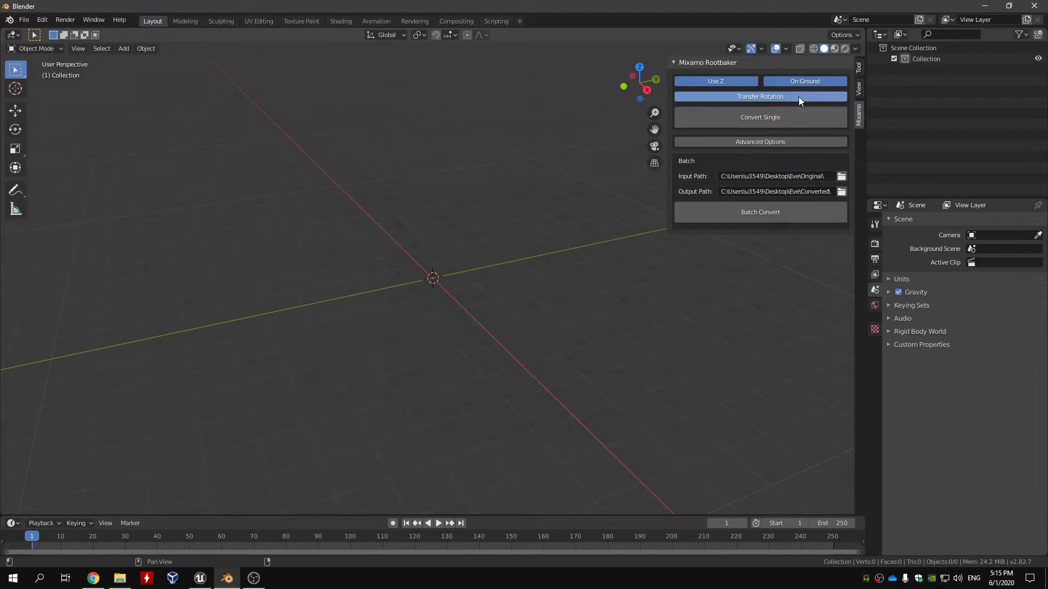
Step: Disable Transfer Rotation, Remove Namespaces and Apply Rotation, enable Unreal Engine bone names, and batch convert the animation
left_click(780, 97)
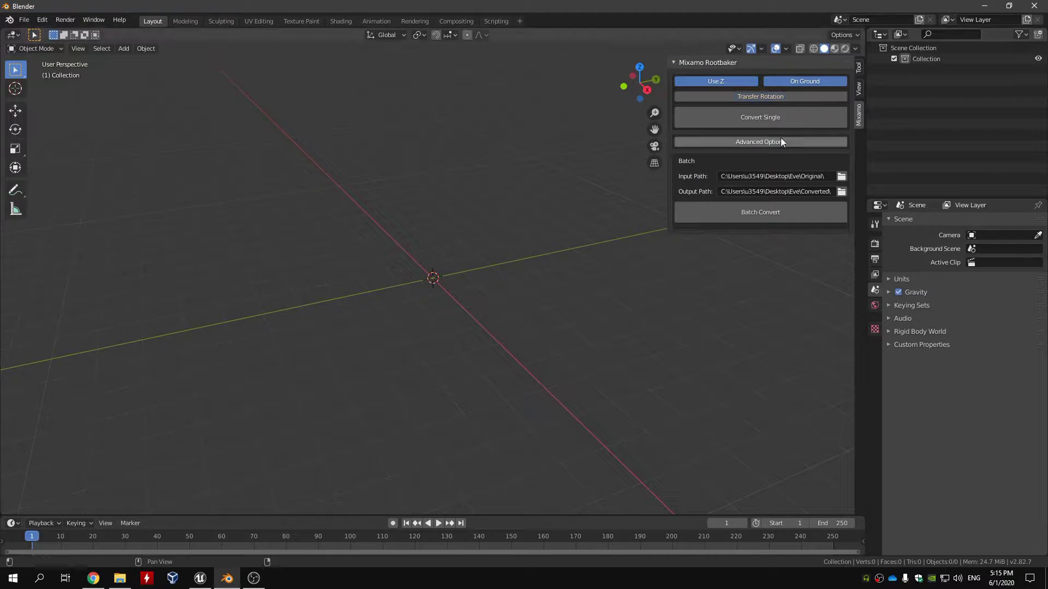
left_click(800, 142)
left_click(753, 210)
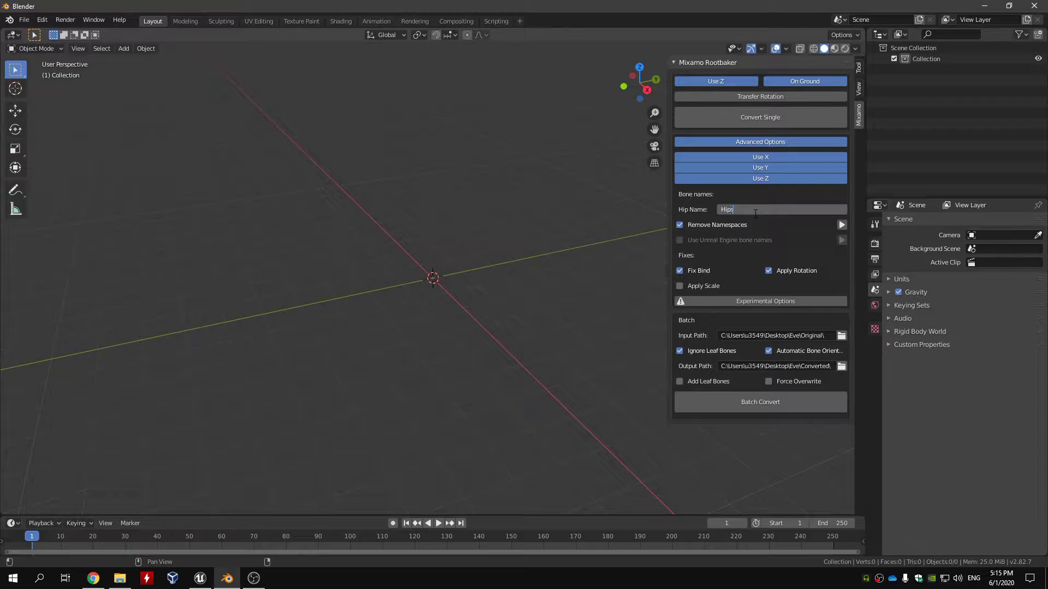
key("Return")
left_click(682, 240)
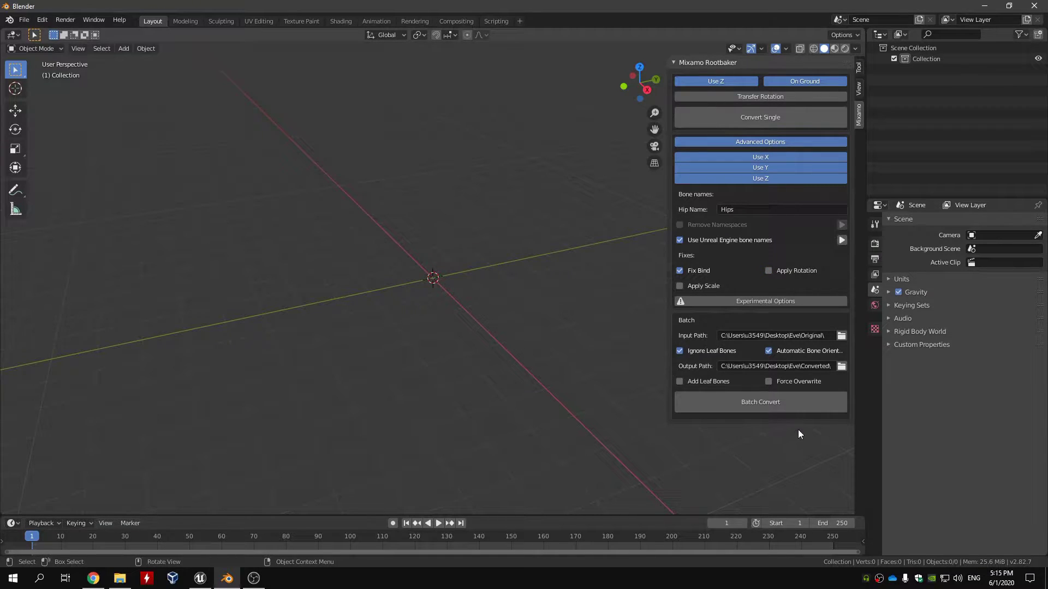
left_click(731, 413)
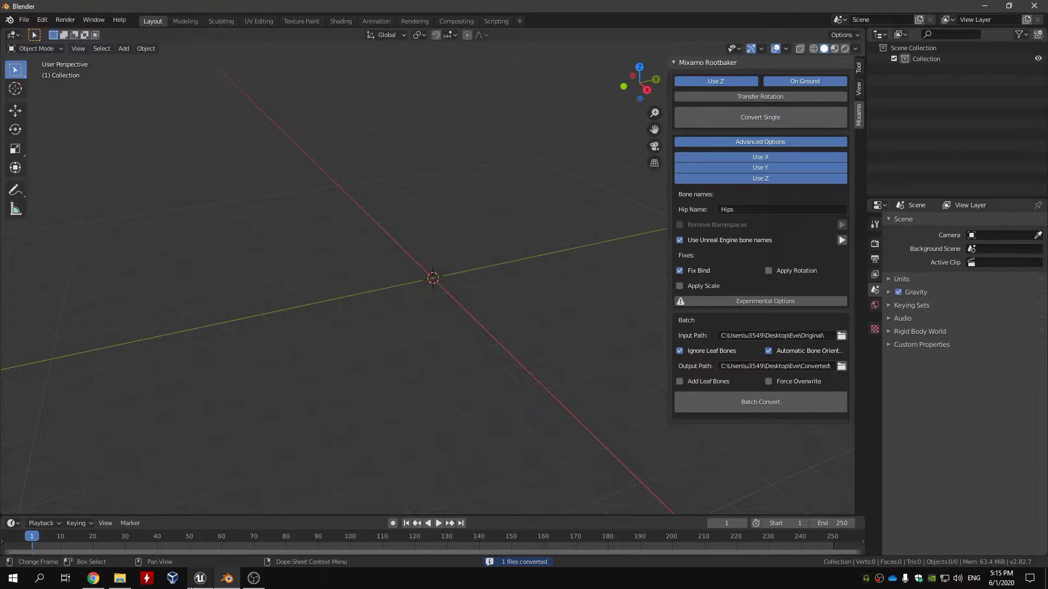
Step: Switch to Unreal Editor and create a folder named NewActions inside the Eve content folder
left_click(196, 579)
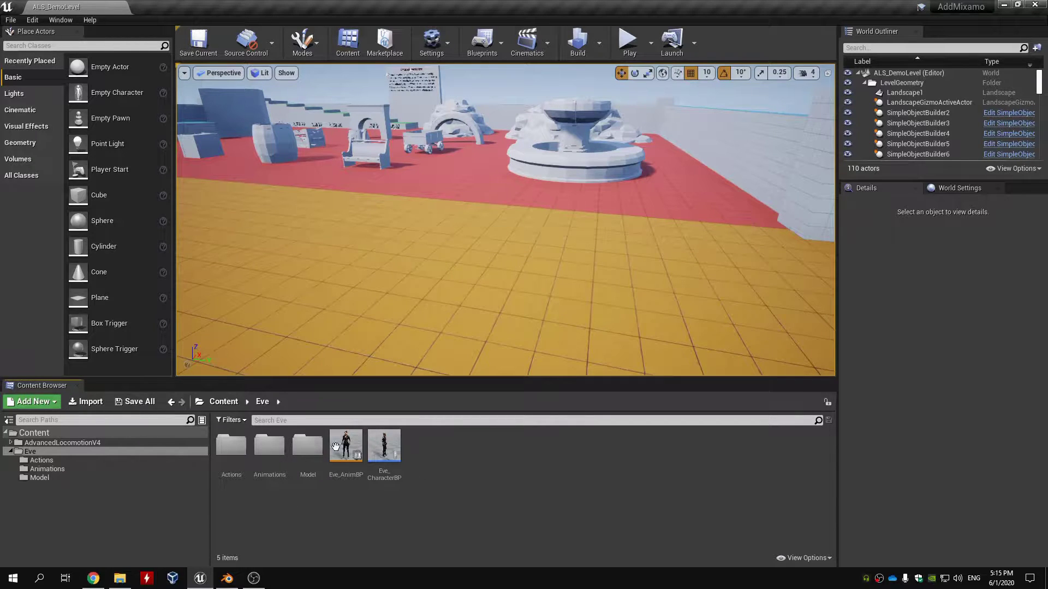
right_click(455, 468)
left_click(517, 102)
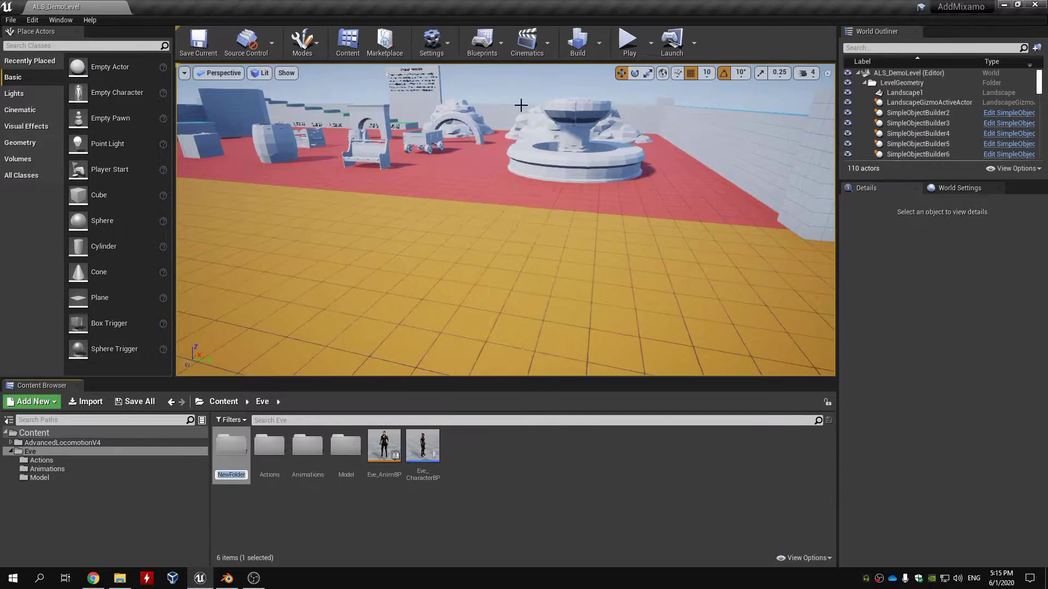
key("BackSpace")
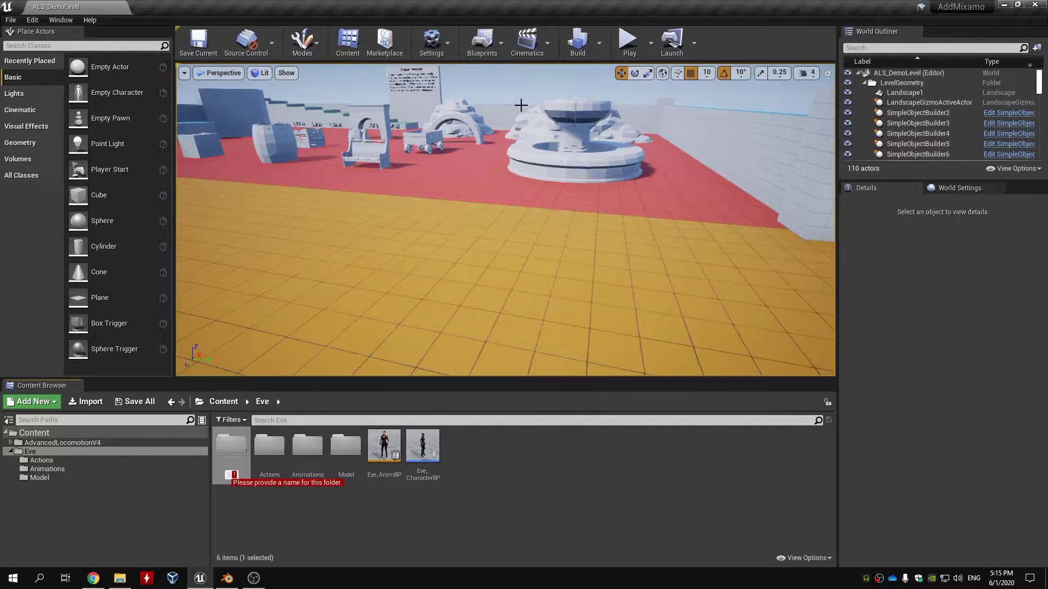
type("N")
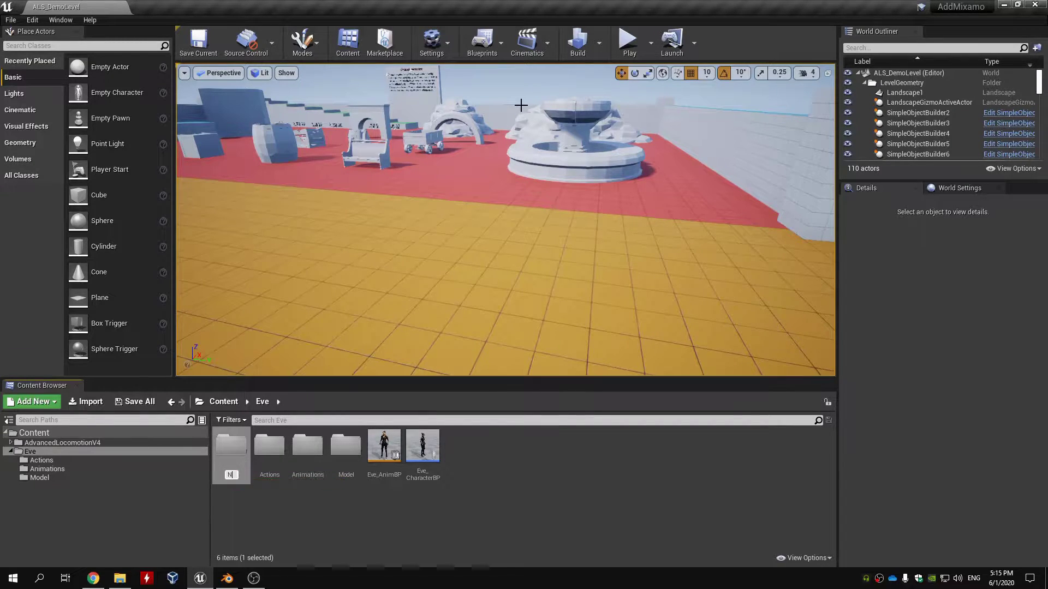
type("ewActions")
key("Return")
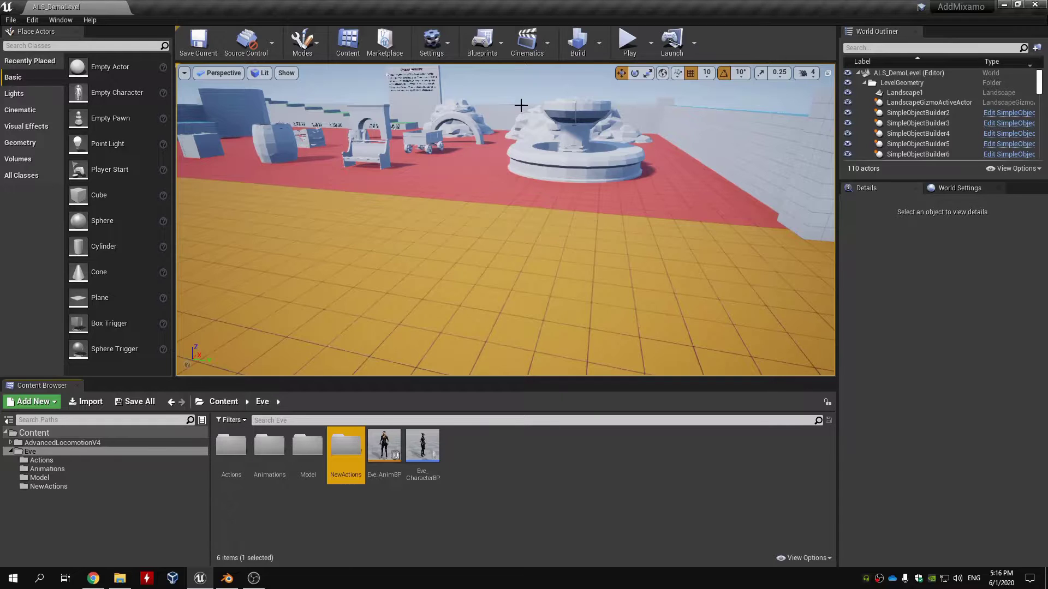
Step: Create a subfolder named Punch inside NewActions and open it
double_click(334, 453)
right_click(339, 473)
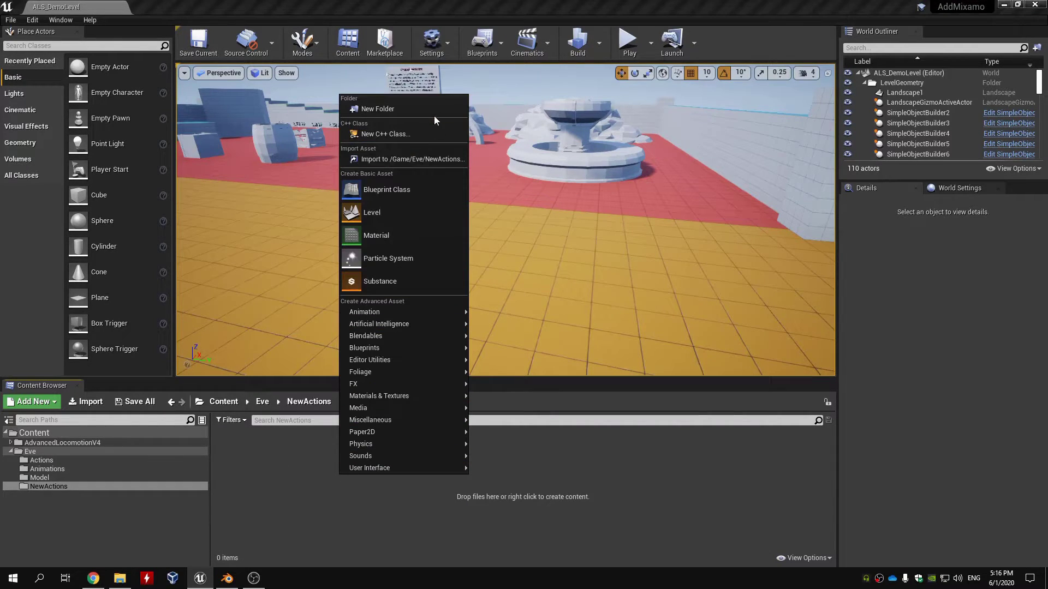
left_click(434, 115)
type("Punch")
key("Return")
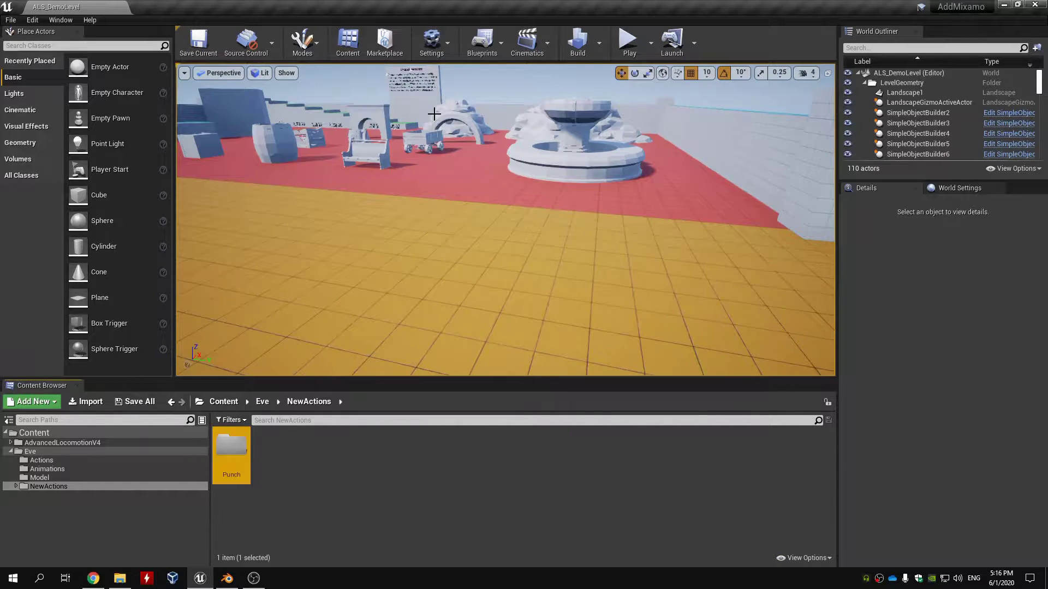
double_click(230, 452)
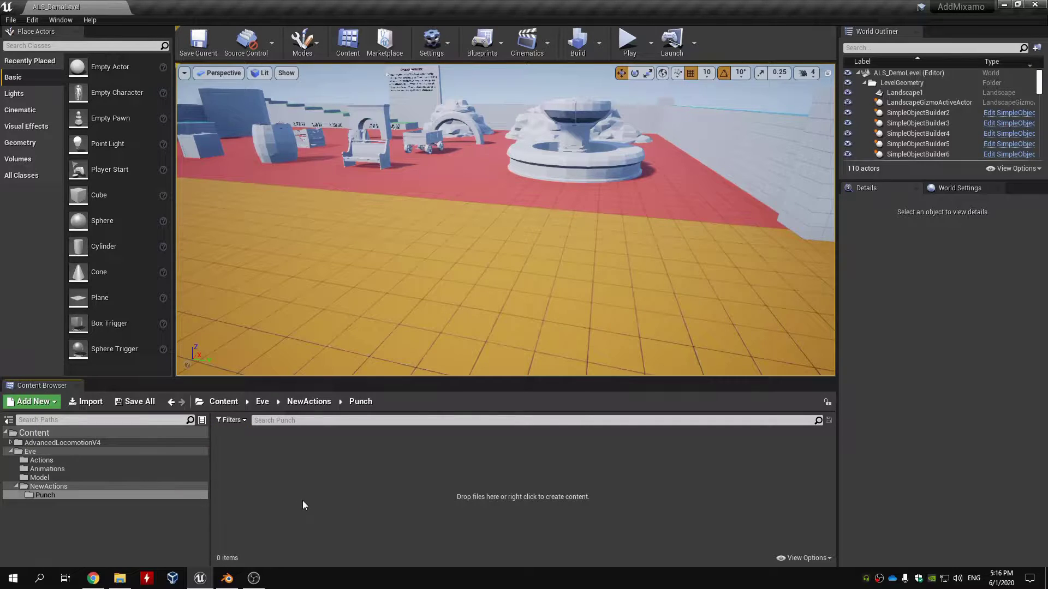
Step: Bring Eve_CrossPunch.fbx from the Converted folder into the Punch content folder for import, and minimize the file explorer window
left_click(130, 583)
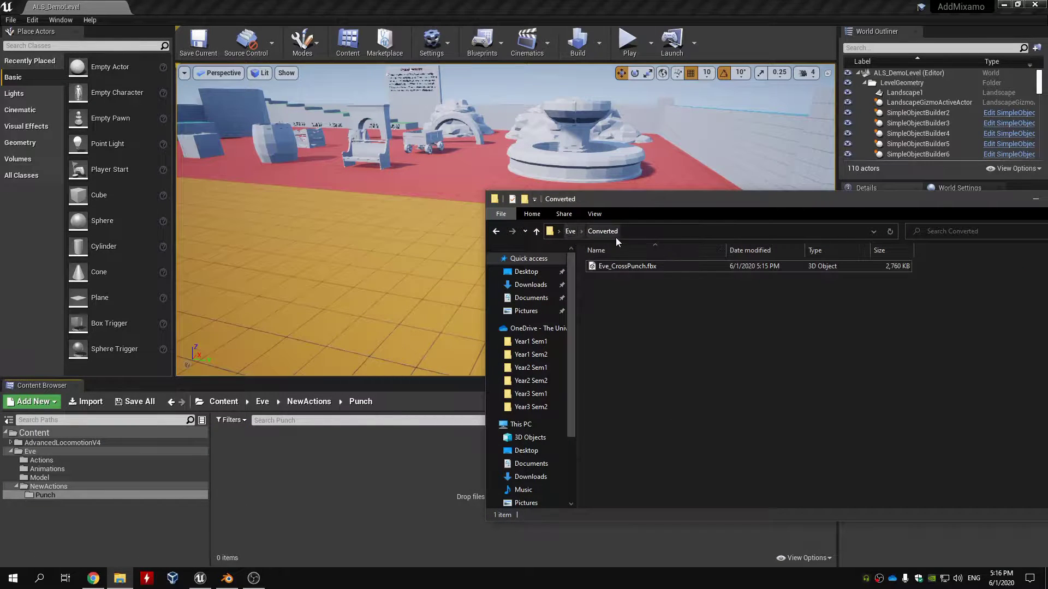
left_click(570, 231)
double_click(628, 265)
left_click(666, 267)
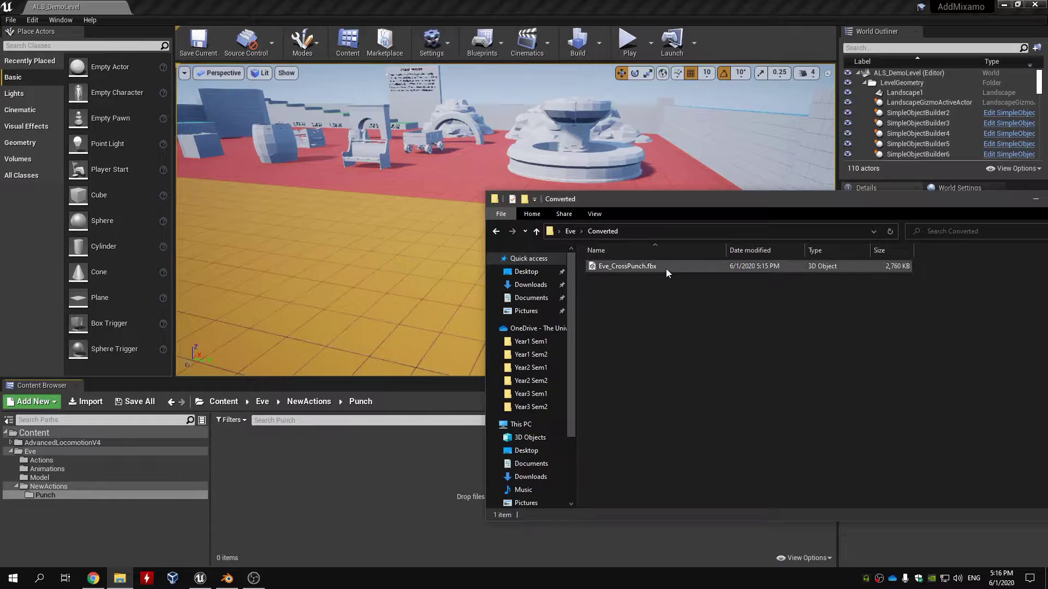
left_click_drag(674, 270, 444, 445)
left_click_drag(711, 201, 383, 286)
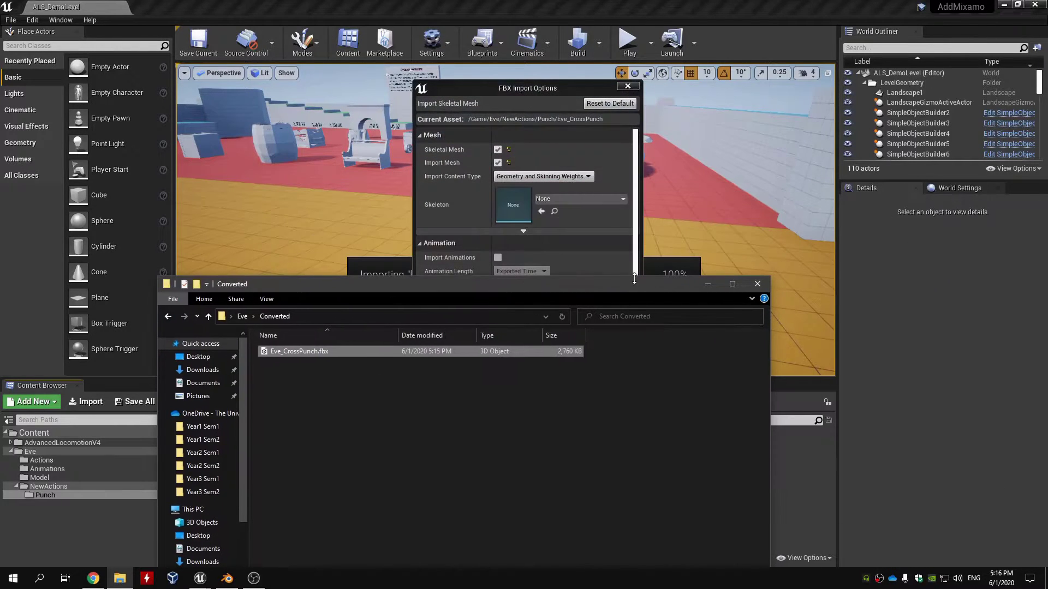
left_click(706, 284)
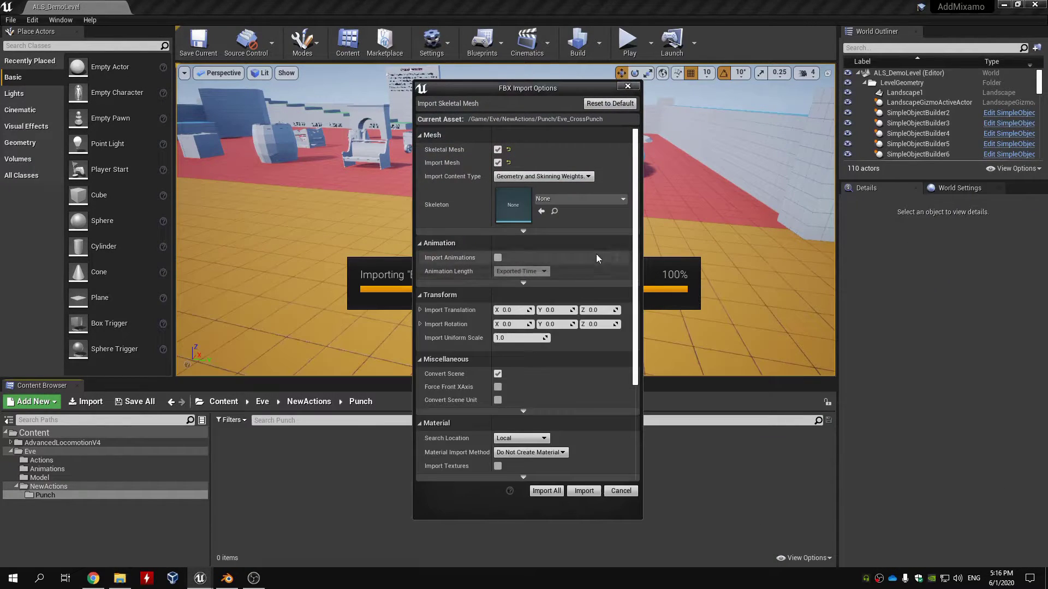
Step: Import the Eve_CrossPunch animation using Eve_Skeleton as the skeleton, with Import Mesh disabled
left_click(575, 200)
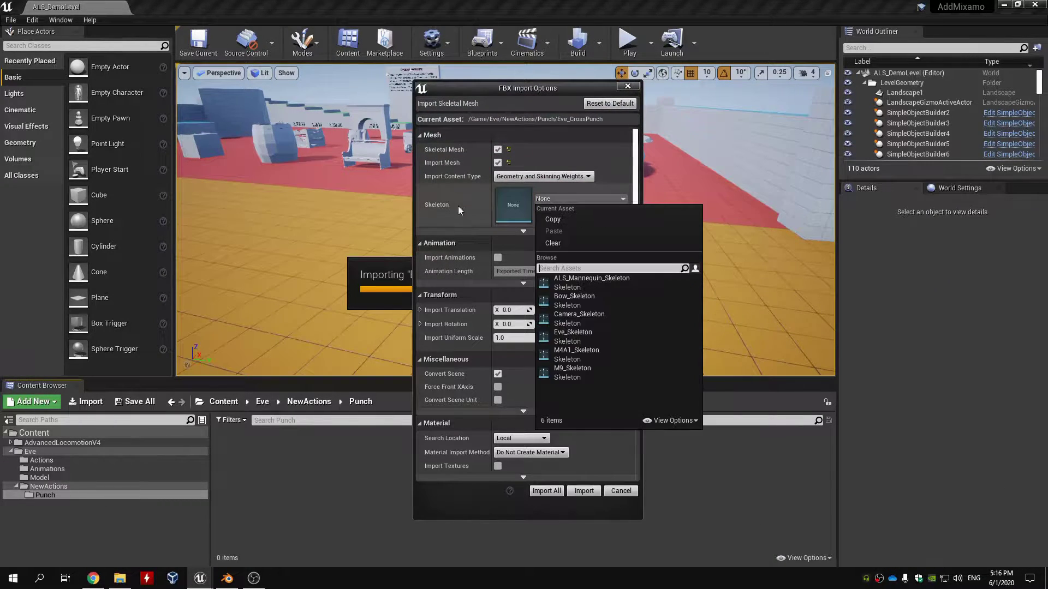
left_click(630, 344)
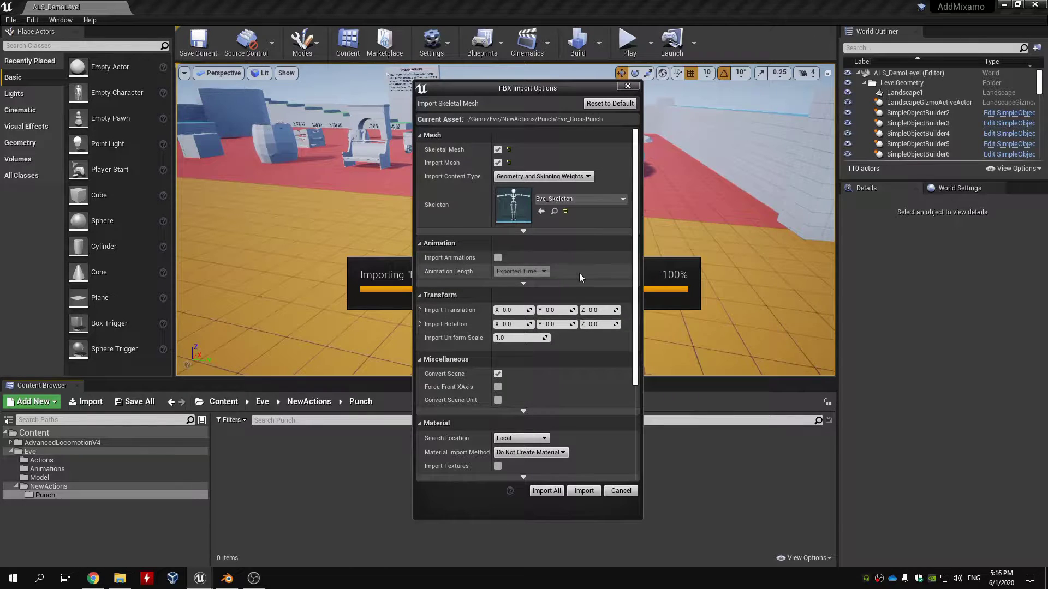
left_click(498, 163)
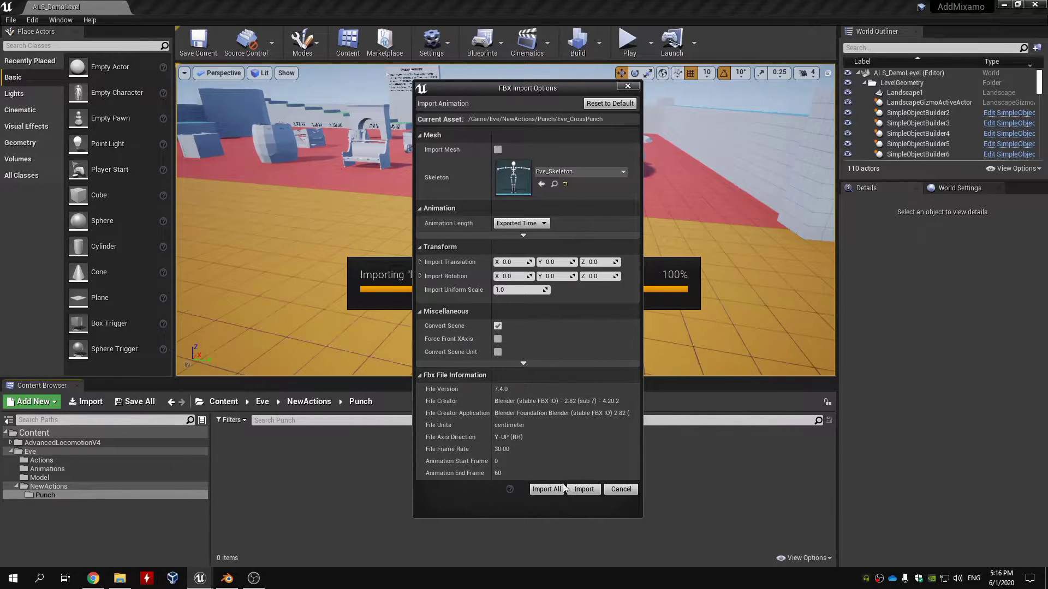
left_click(544, 490)
left_click(447, 470)
double_click(241, 456)
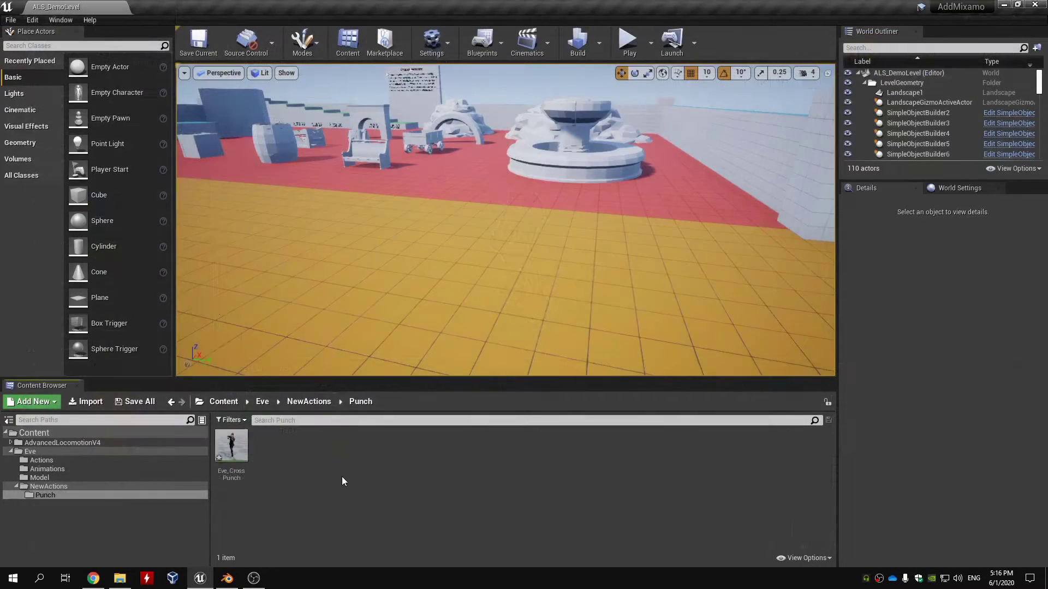
Step: Find the two characters in the level and select the blue mannequin to identify its character blueprint
right_click_drag(346, 259, 437, 227)
right_click_drag(519, 224, 518, 224)
right_click_drag(381, 251, 381, 251)
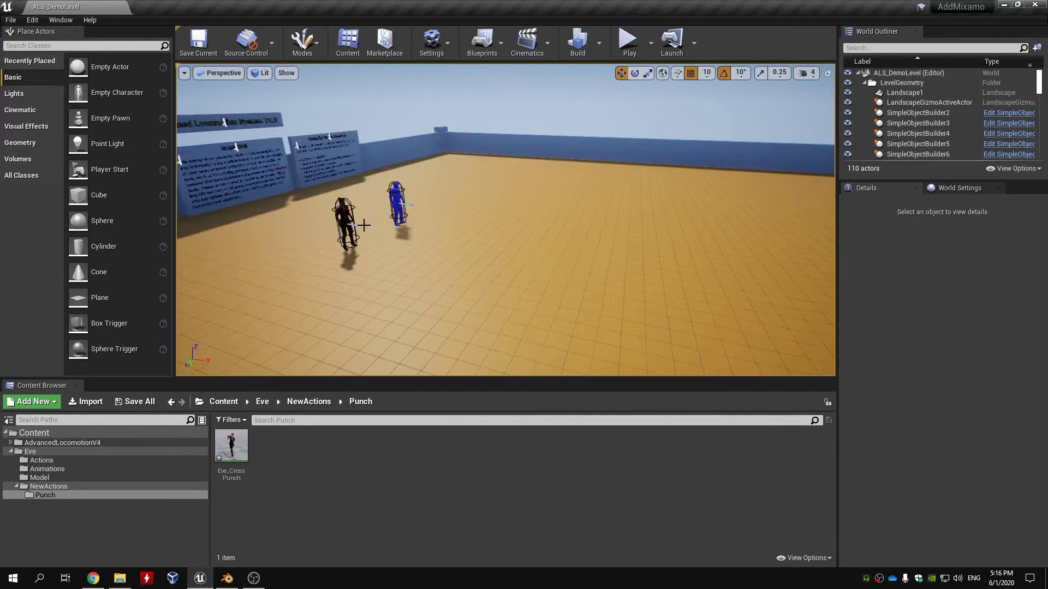
left_click(400, 207)
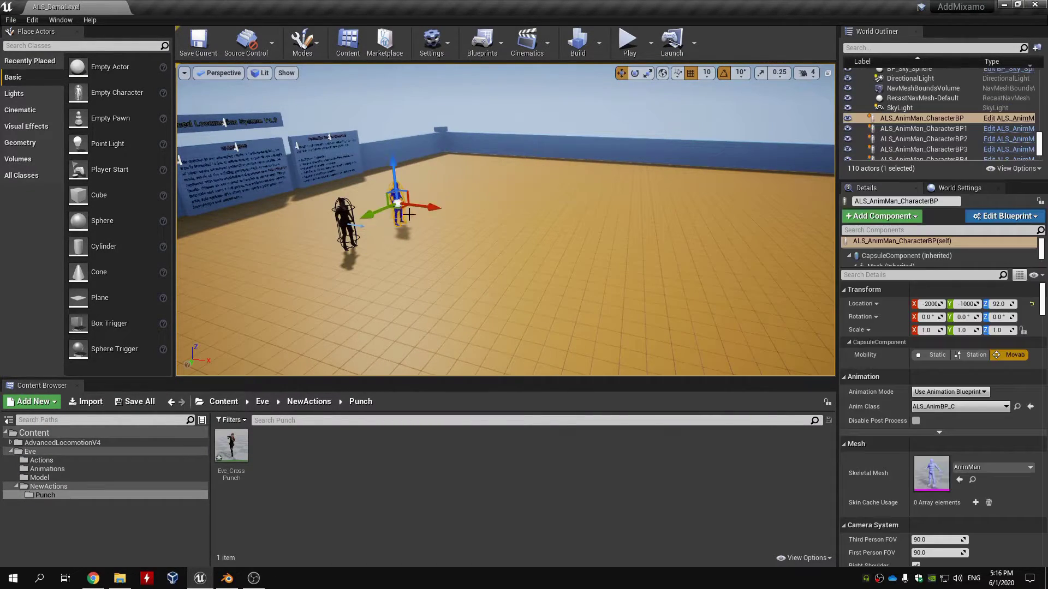
left_click(1002, 119)
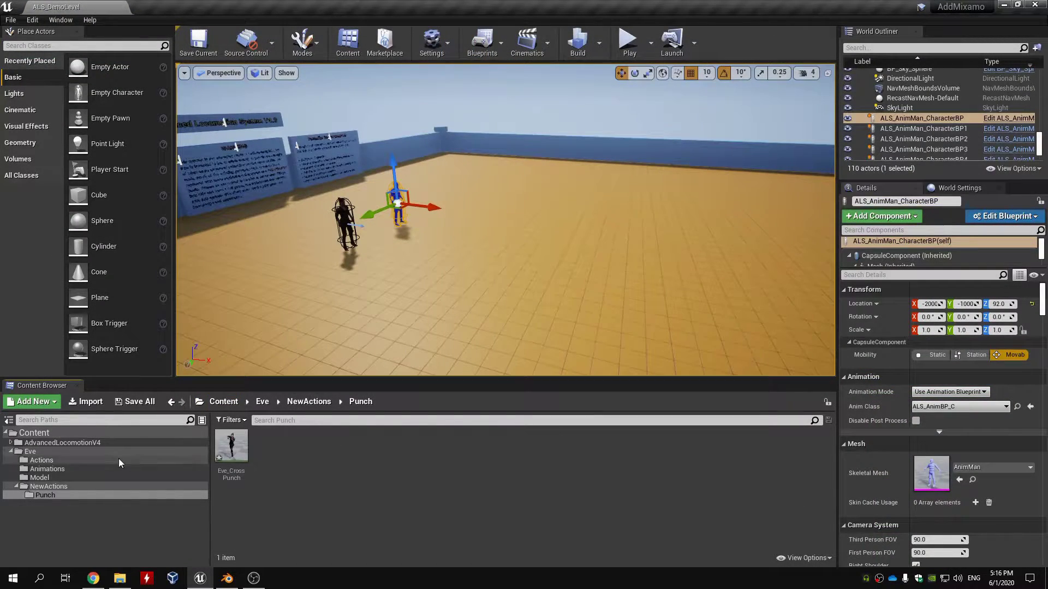
Step: Open the ALS_Base_CharacterBP blueprint from the AdvancedLocomotionV4 > Blueprints > CharacterLogic folder
left_click(102, 461)
double_click(94, 442)
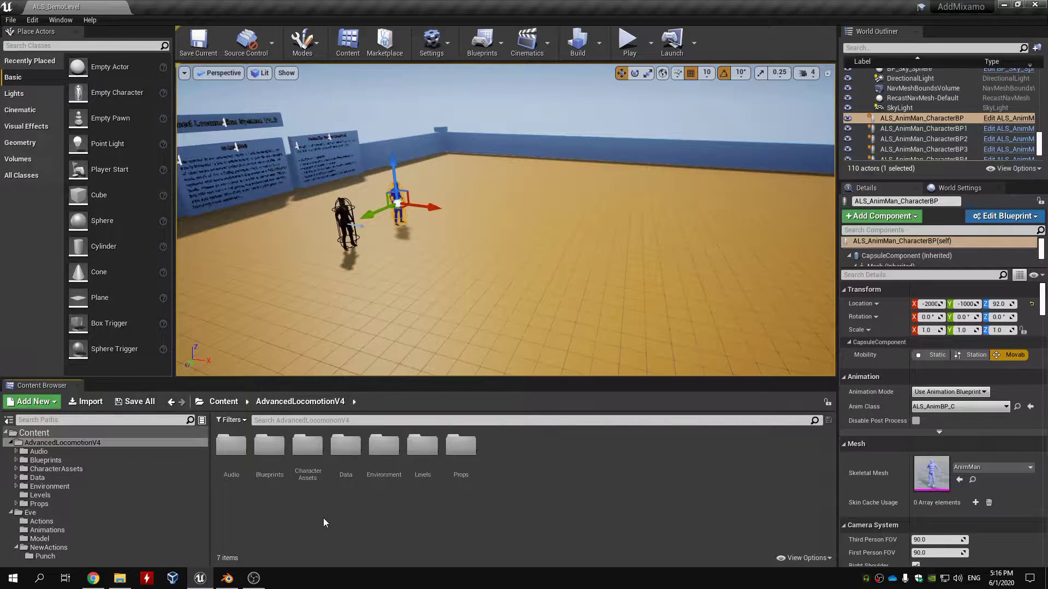
left_click(275, 457)
double_click(275, 457)
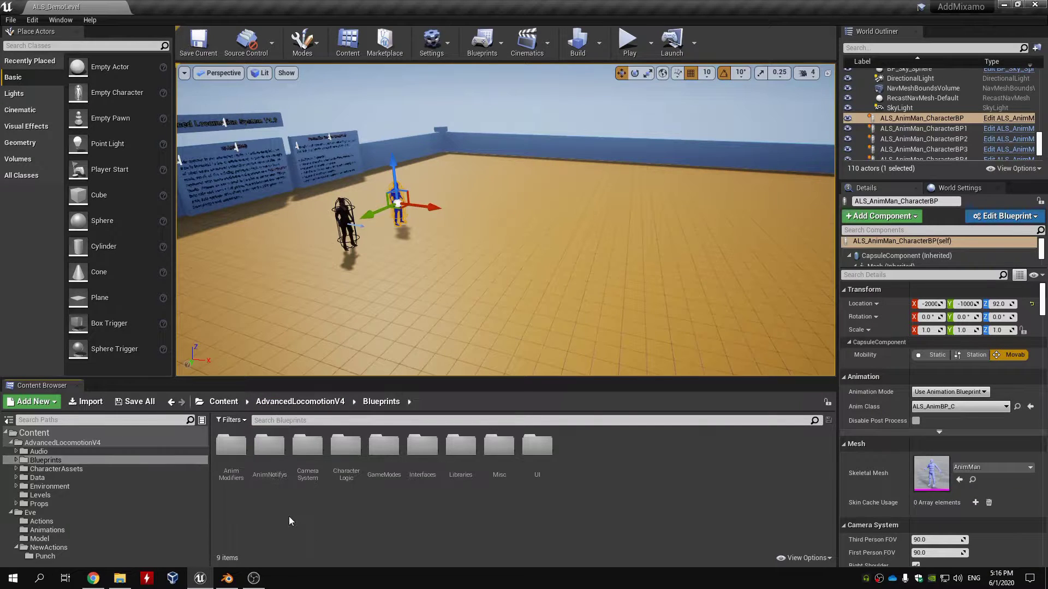
double_click(346, 445)
left_click(311, 461)
double_click(315, 457)
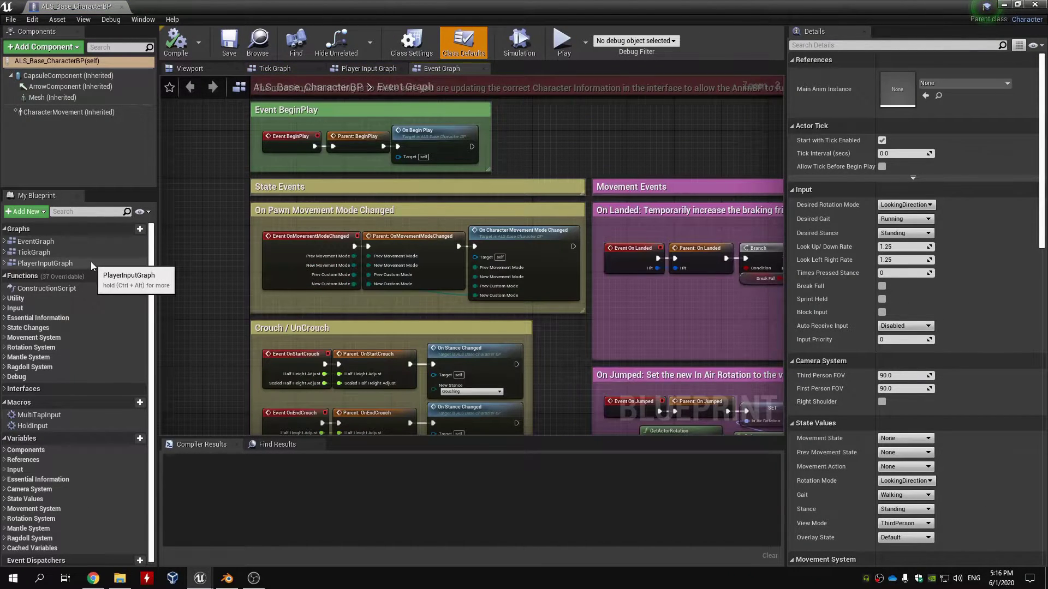
Step: Open PlayerInputGraph and examine how the Stance Action input leads to the Roll Event
double_click(91, 262)
scroll(360, 259, "up", 3)
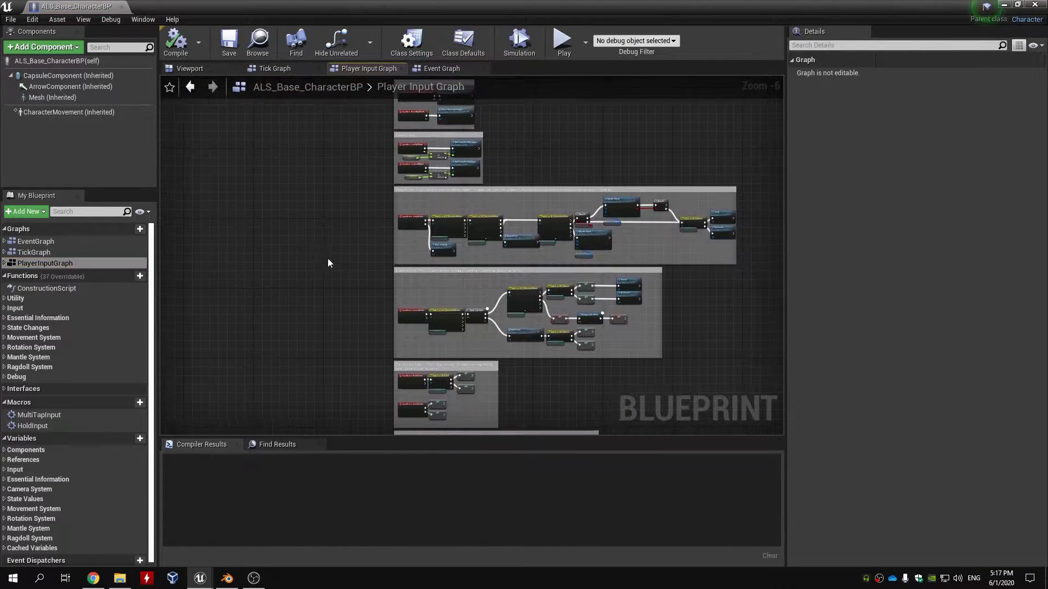
scroll(369, 295, "down", 3)
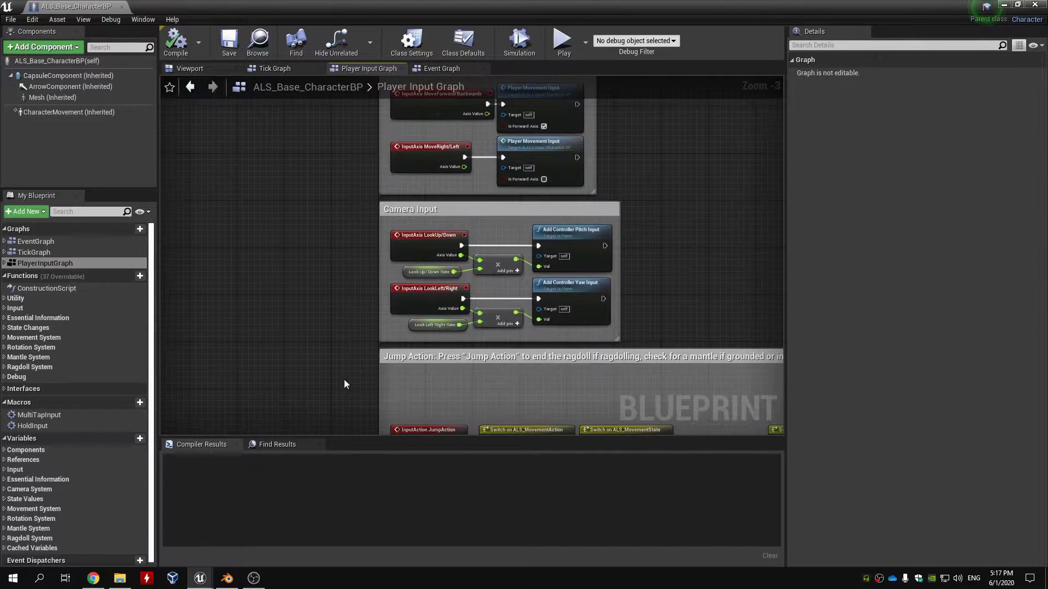
scroll(339, 225, "up", 3)
right_click_drag(328, 420, 292, 257)
right_click_drag(292, 314, 273, 234)
scroll(352, 220, "up", 2)
right_click_drag(453, 239, 339, 215)
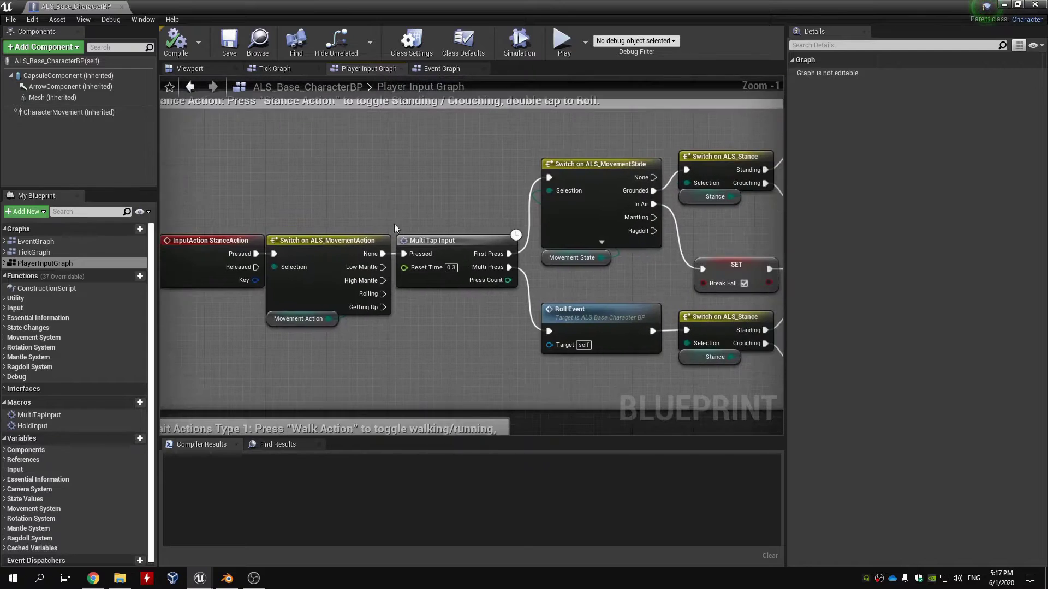
scroll(510, 232, "down", 1)
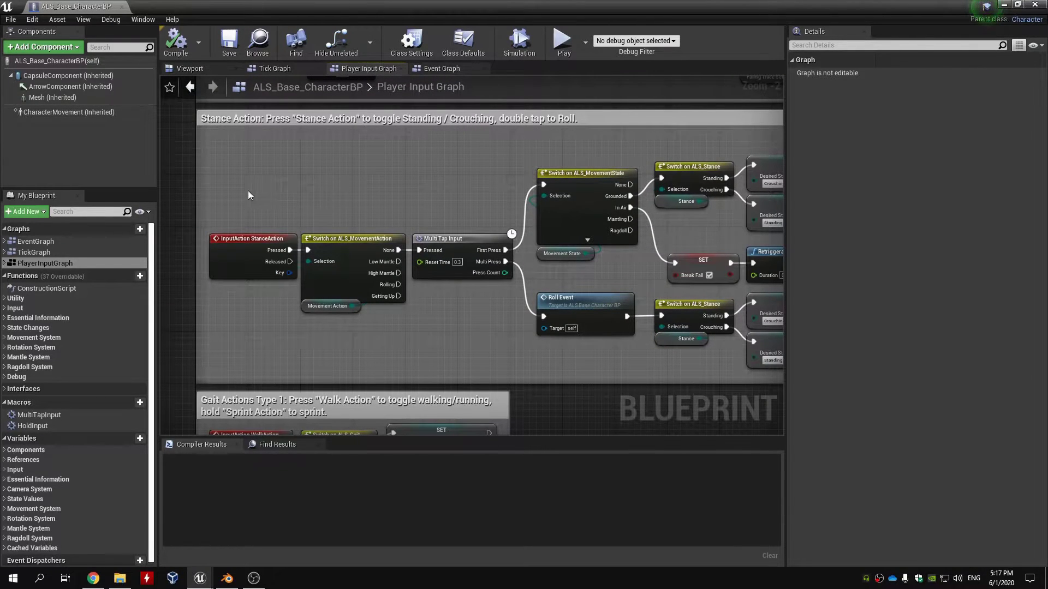
right_click_drag(452, 205, 411, 206)
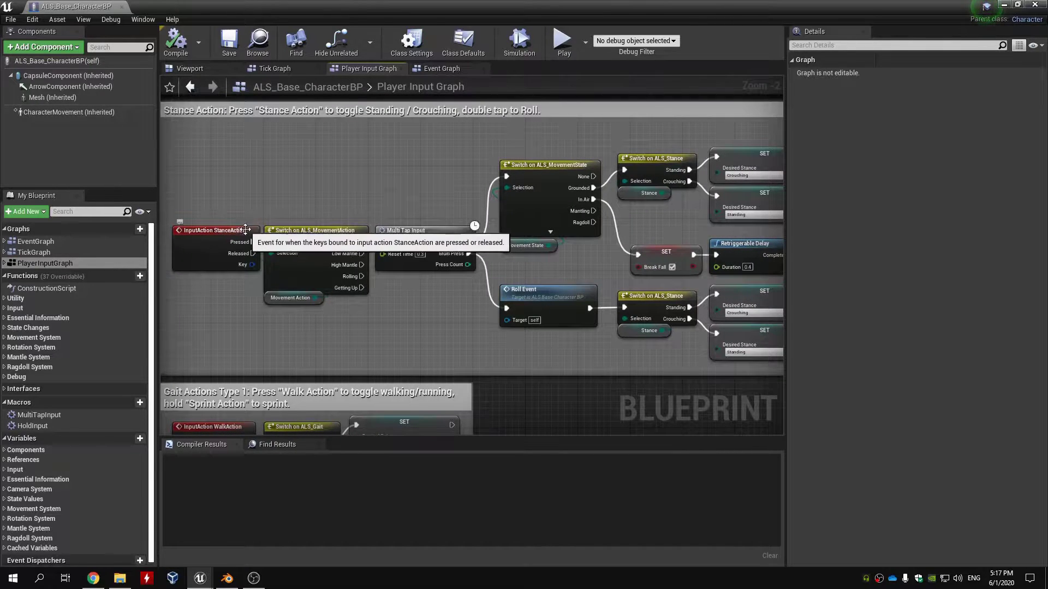
right_click_drag(538, 275, 508, 246)
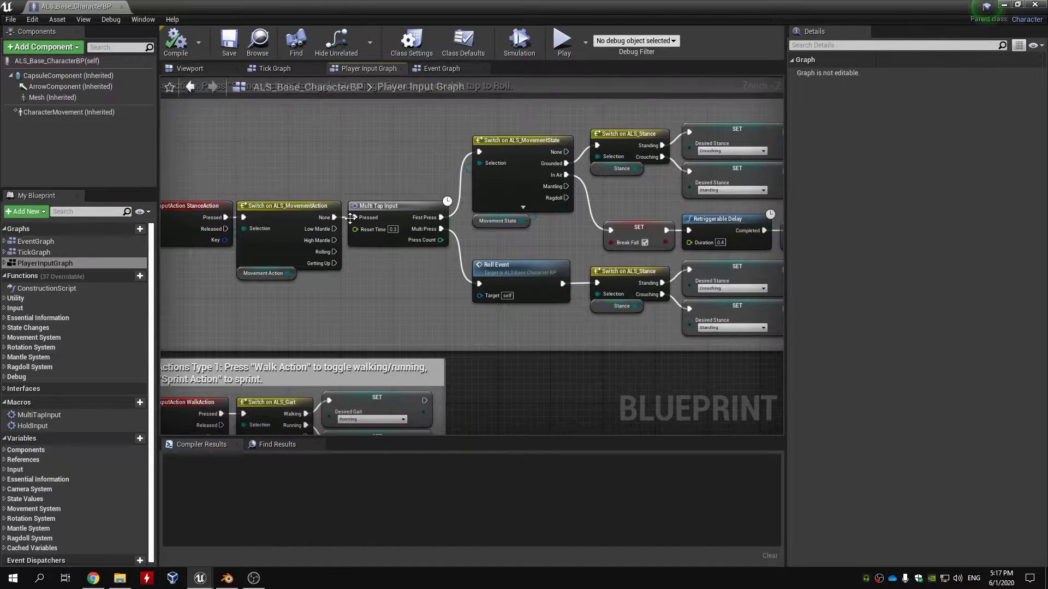
Step: Go to the Roll Event definition and examine its Montage Play and Get Roll Animation nodes
double_click(518, 268)
right_click_drag(437, 292, 266, 233)
right_click_drag(335, 215, 322, 206)
right_click_drag(416, 198, 409, 190)
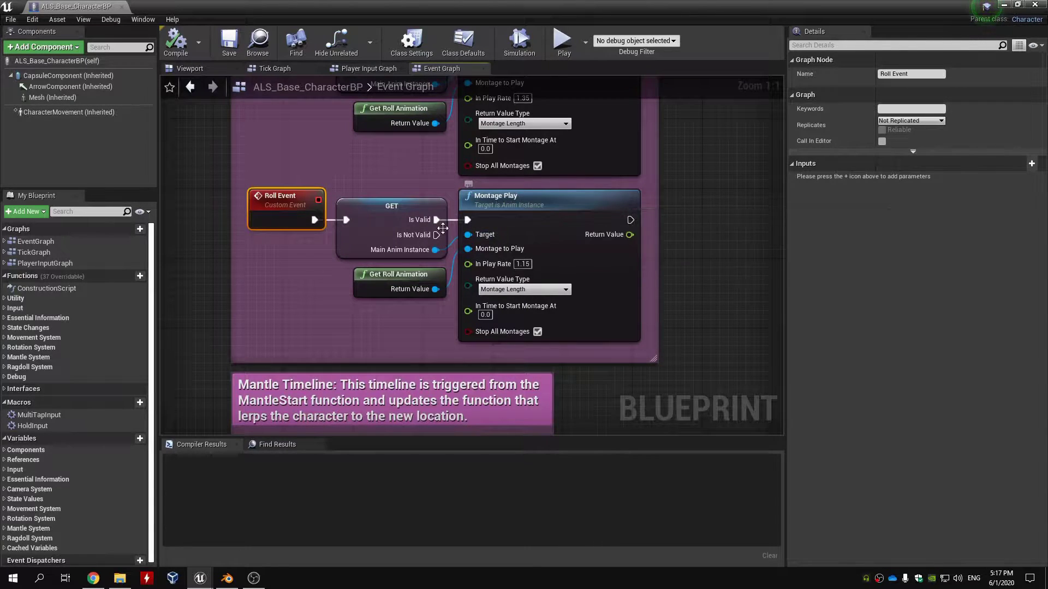
left_click(405, 294)
Step: Dock the base character blueprint beside the level editor, and open ALS_AnimMan_CharacterBP from the CharacterLogic folder
left_click_drag(103, 5, 311, 10)
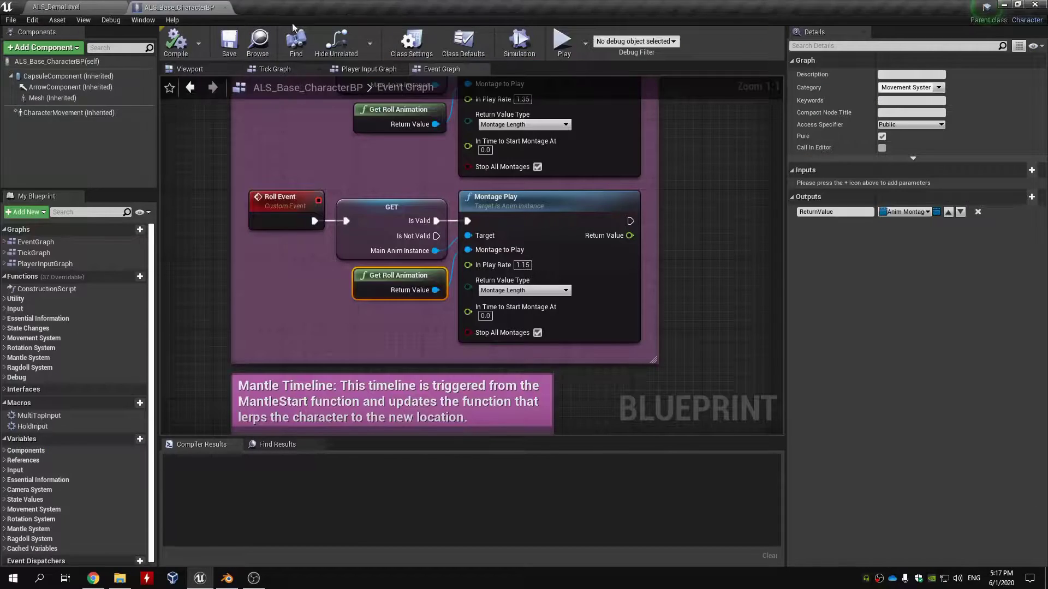
left_click(82, 7)
left_click(398, 477)
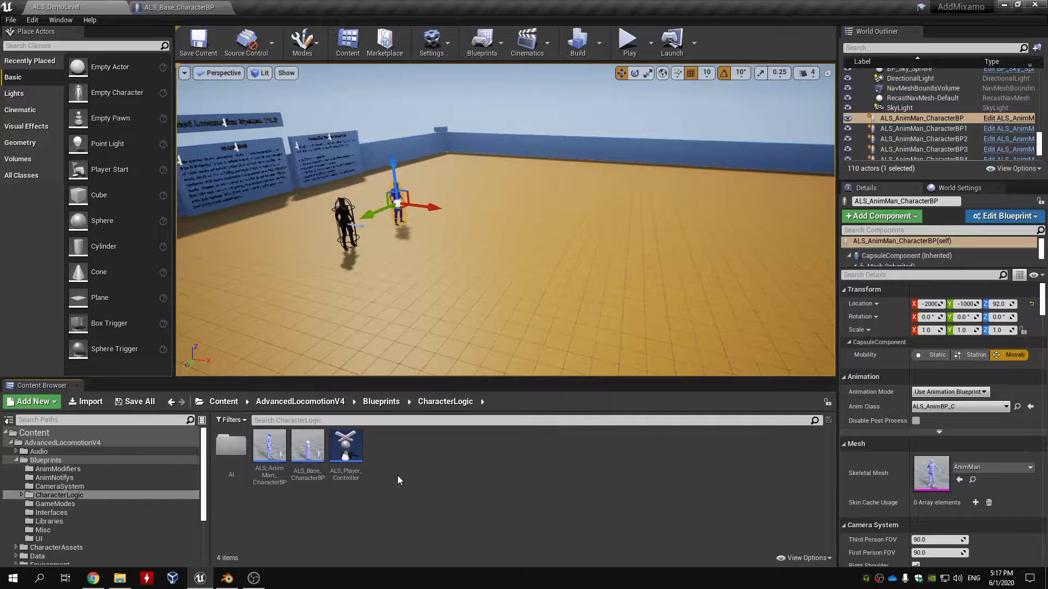
double_click(280, 454)
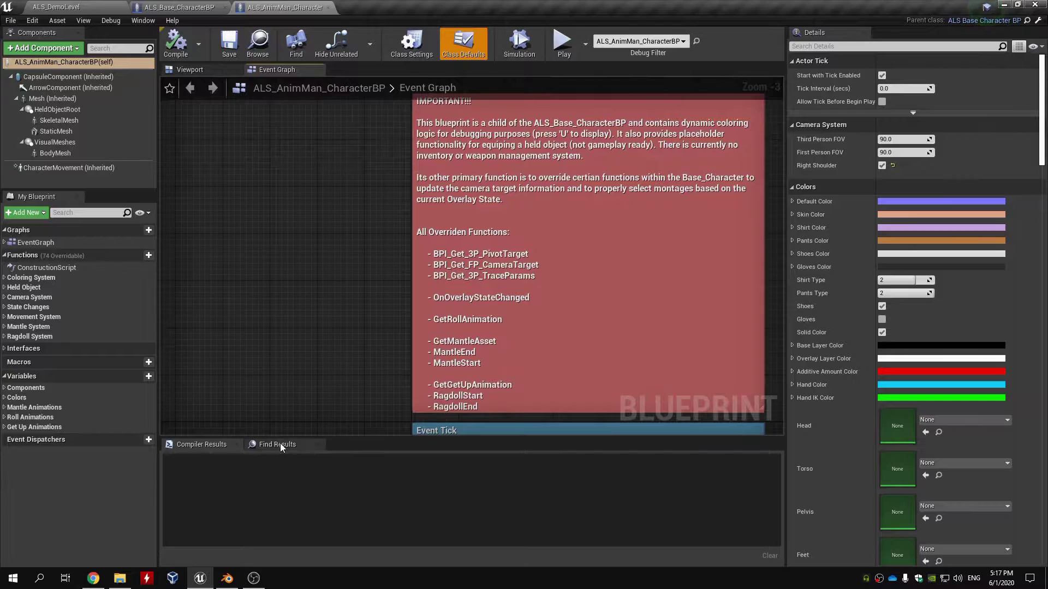
Step: Search the blueprint for "get roll", open the Get Roll Animation function and examine its overlay-state switch and Land Roll montages
left_click(277, 444)
type("get roll")
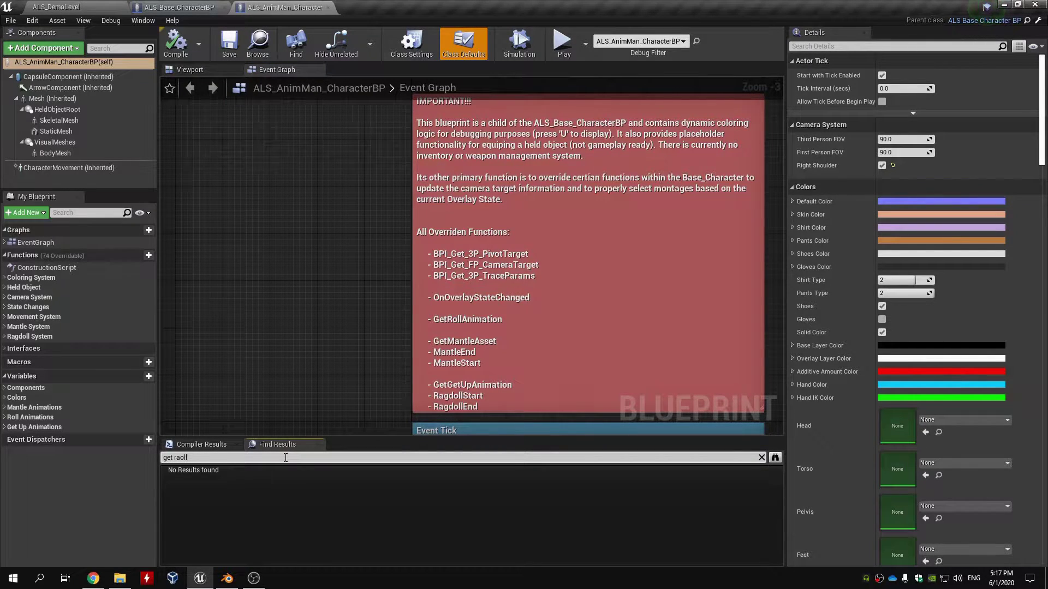
key("Return")
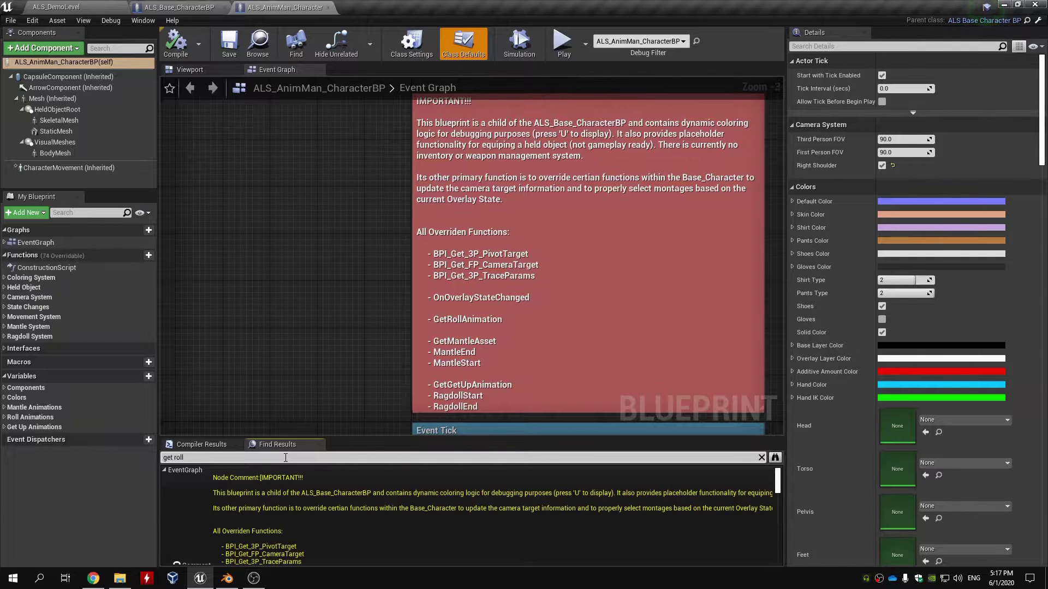
double_click(249, 499)
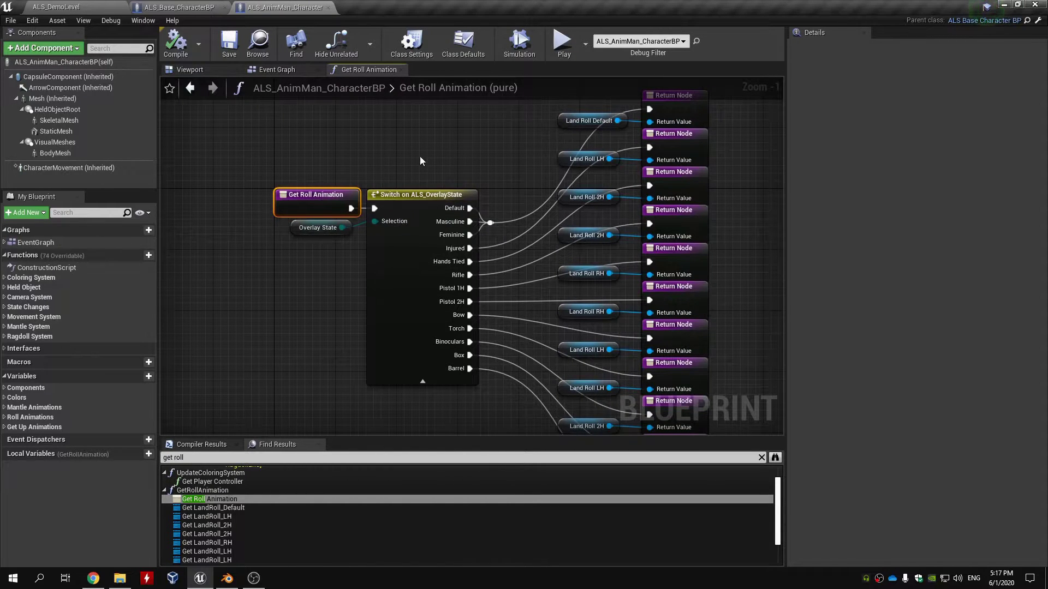
right_click_drag(462, 190, 423, 204)
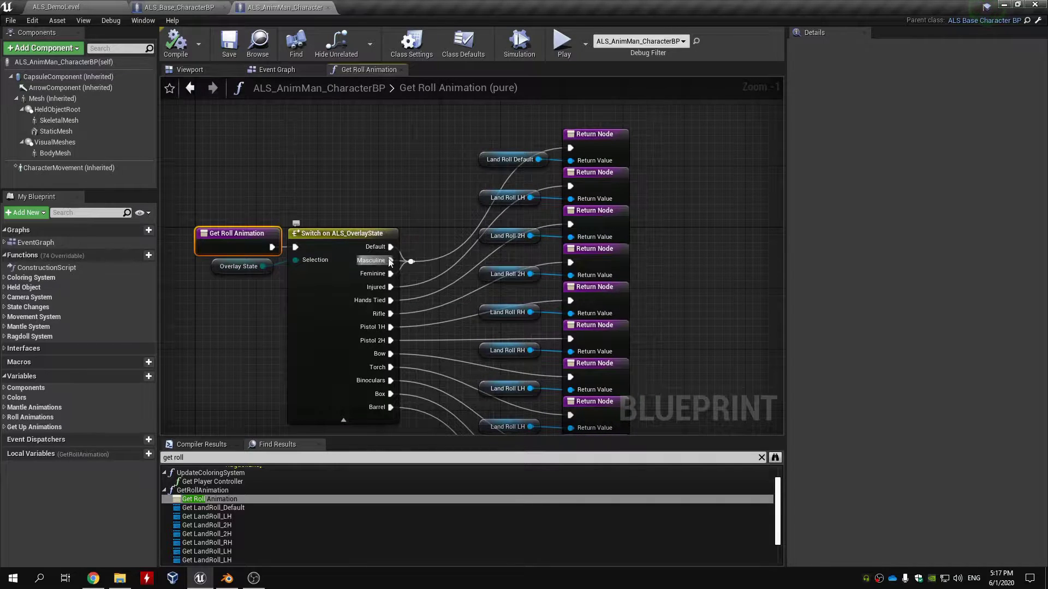
left_click(486, 165)
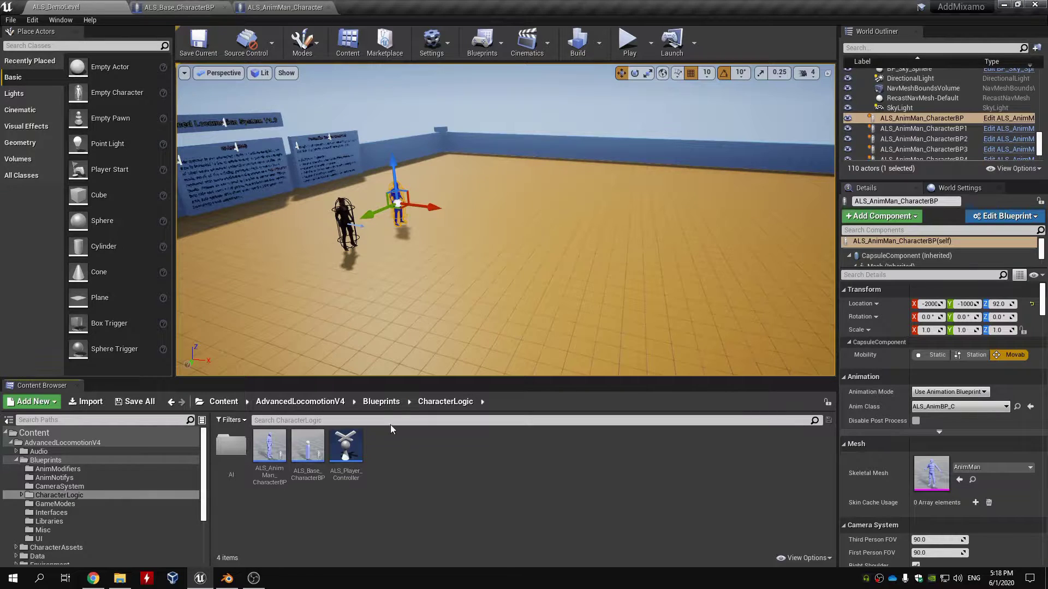
Step: Return to the level editor's content root and open the Eve folder
left_click(338, 401)
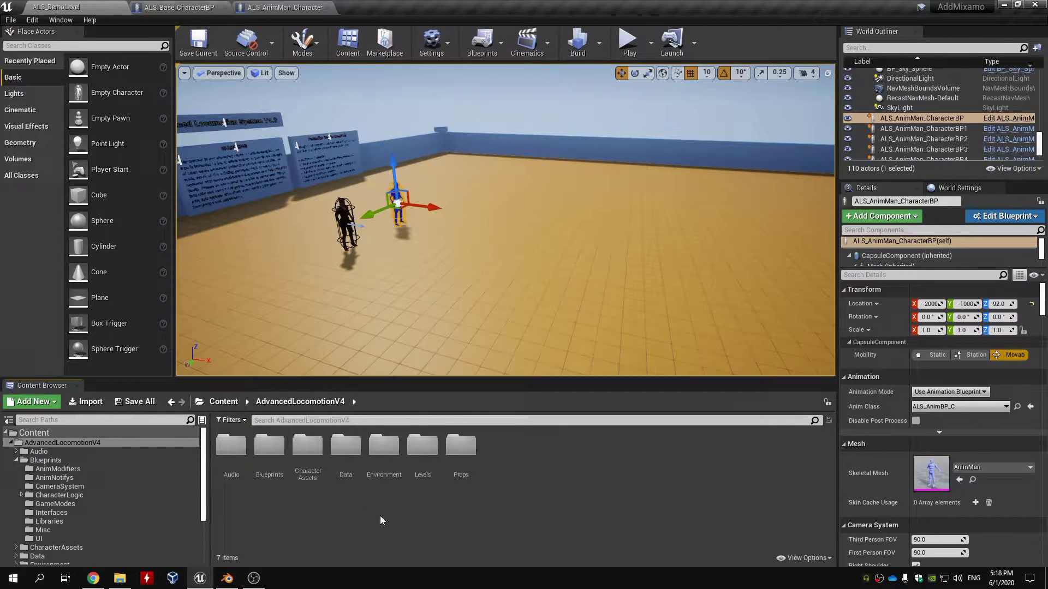
left_click(221, 402)
double_click(269, 444)
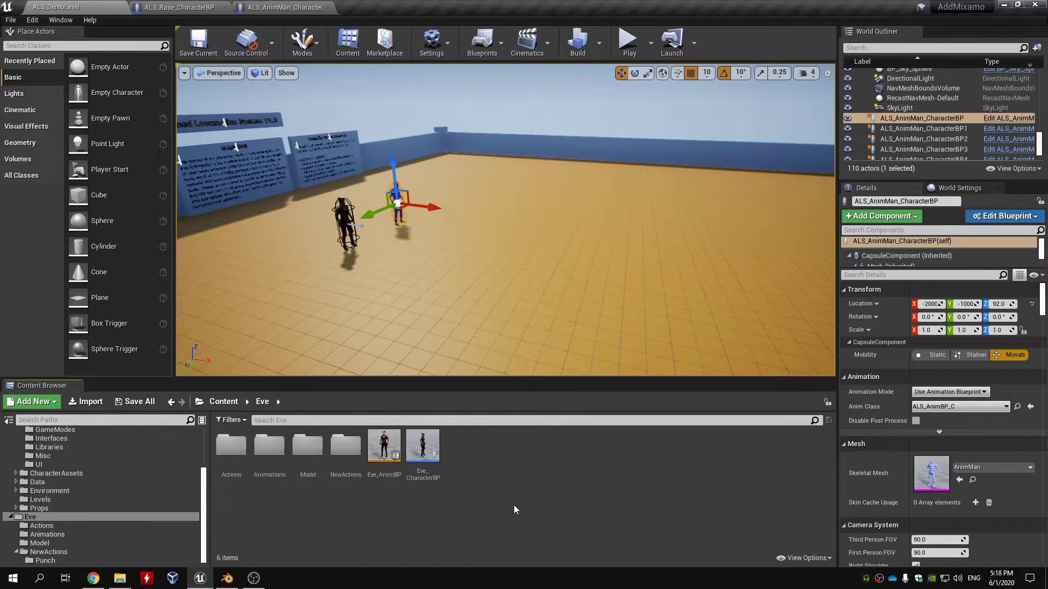
Step: Open the project's engine Input settings and expand the action mappings
left_click(33, 20)
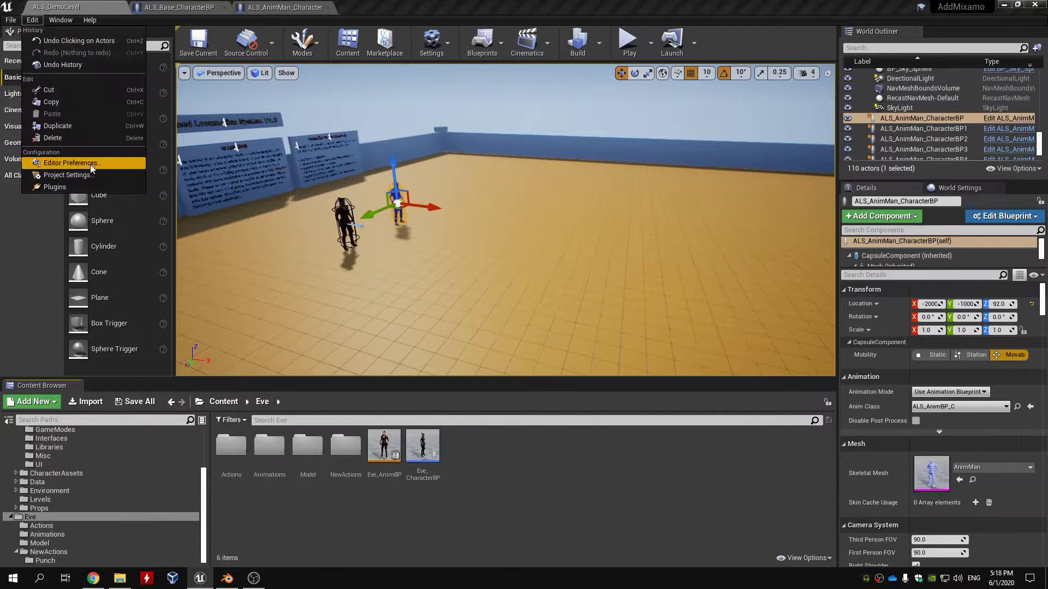
left_click(118, 175)
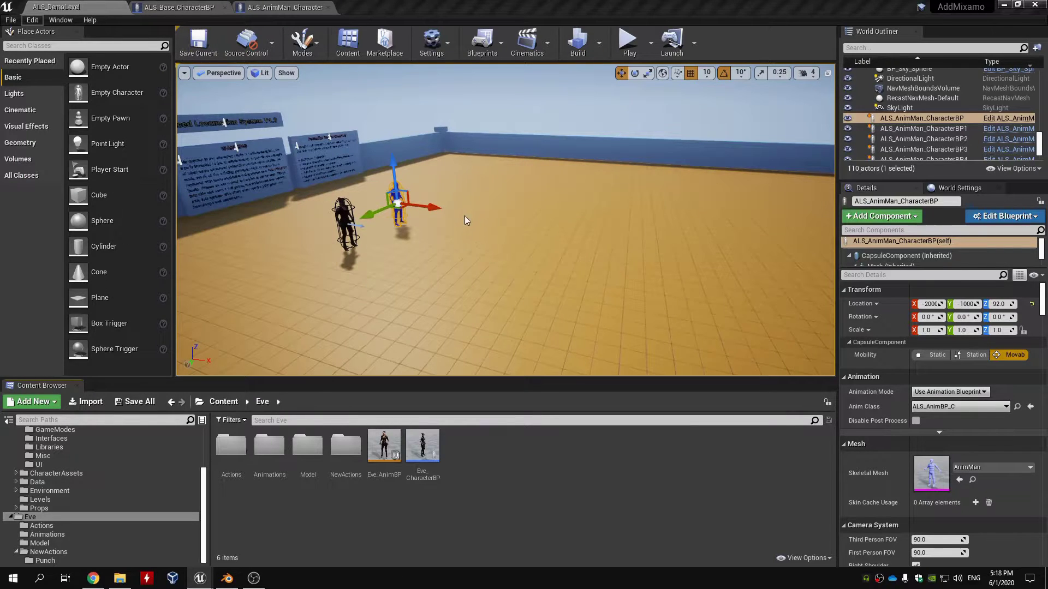
scroll(394, 284, "down", 3)
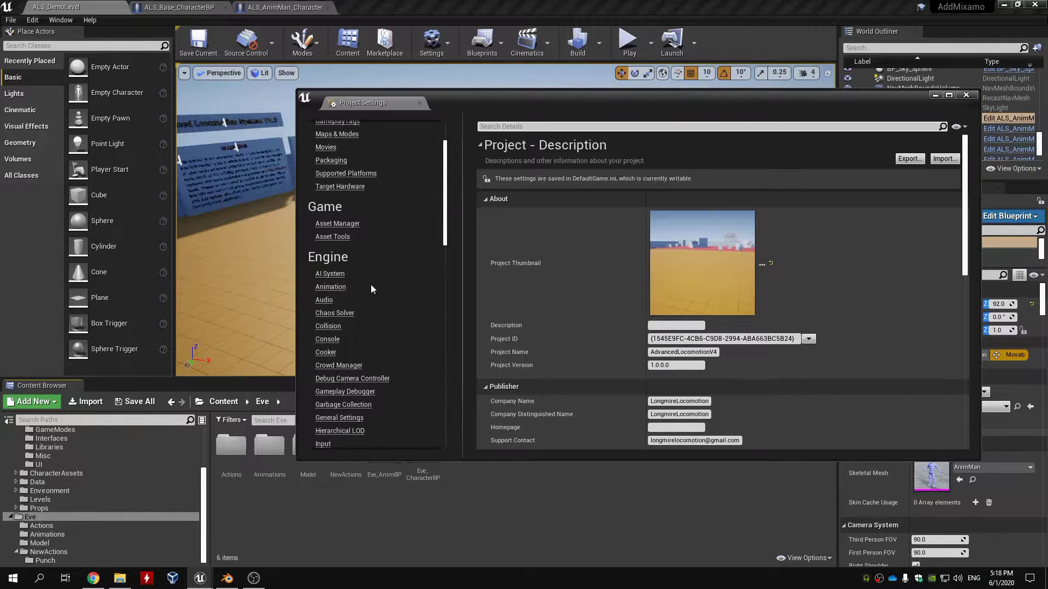
scroll(376, 248, "down", 3)
left_click(331, 375)
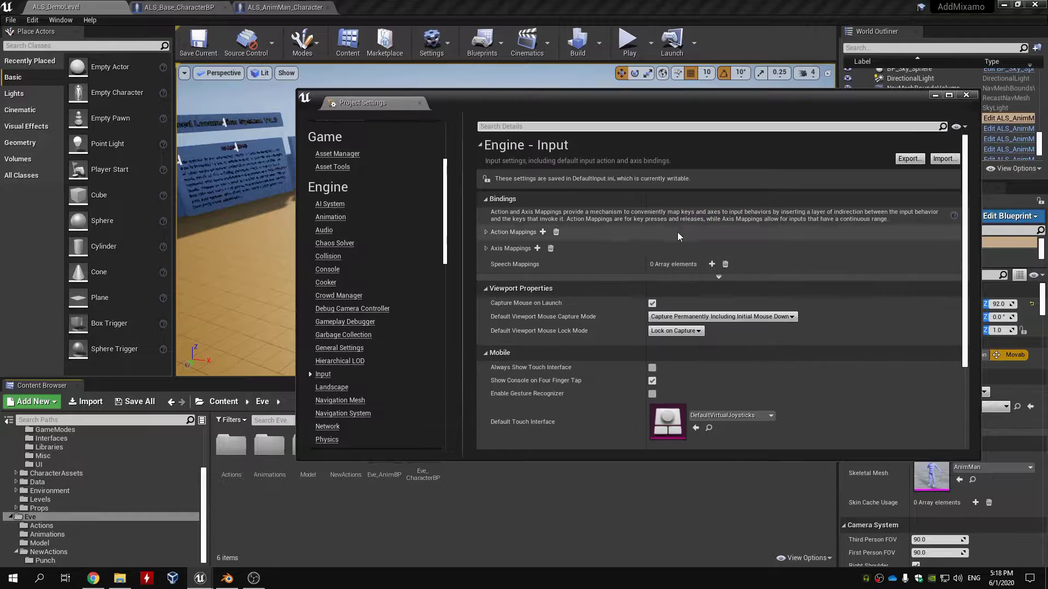
scroll(748, 256, "down", 2)
scroll(710, 261, "up", 2)
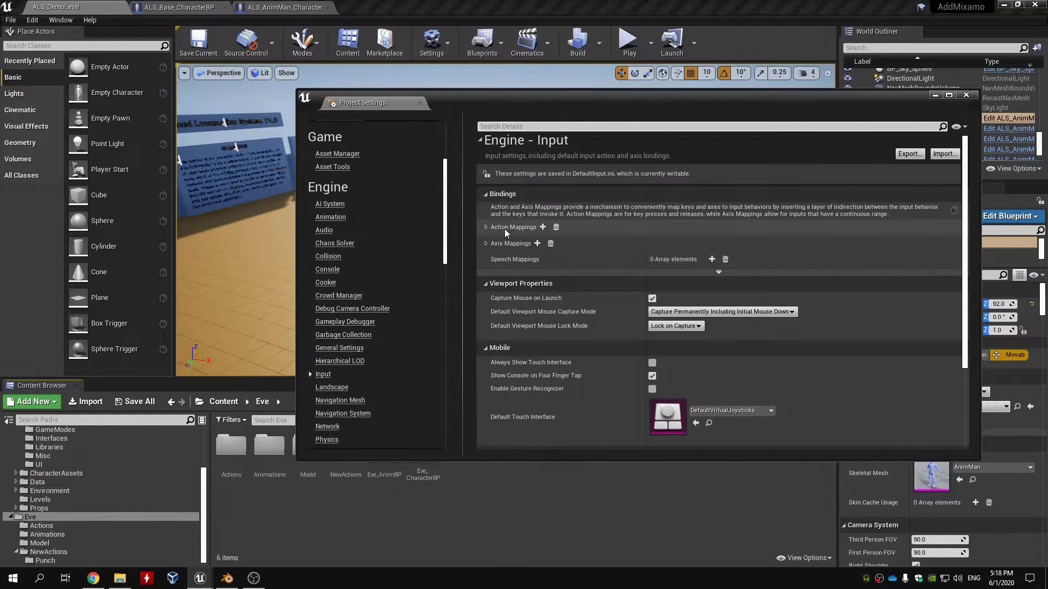
left_click(483, 227)
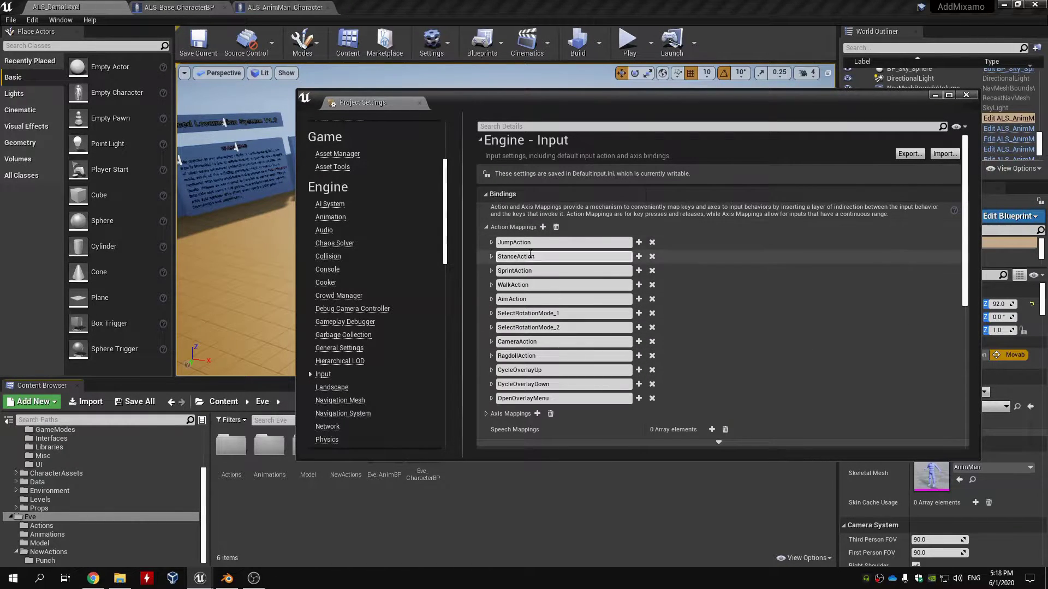
Step: Add a new action mapping and name it Attack
left_click(544, 228)
left_click(579, 410)
key("BackSpace")
key("BackSpace")
key("BackSpace")
key("BackSpace")
key("BackSpace")
key("BackSpace")
key("BackSpace")
key("BackSpace")
key("BackSpace")
key("BackSpace")
key("BackSpace")
key("BackSpace")
key("BackSpace")
key("BackSpace")
key("BackSpace")
key("BackSpace")
key("BackSpace")
key("BackSpace")
type("Attack")
key("Return")
Step: Bind the Attack action mapping to the keyboard's R key
left_click(583, 426)
type("r")
scroll(620, 338, "down", 15)
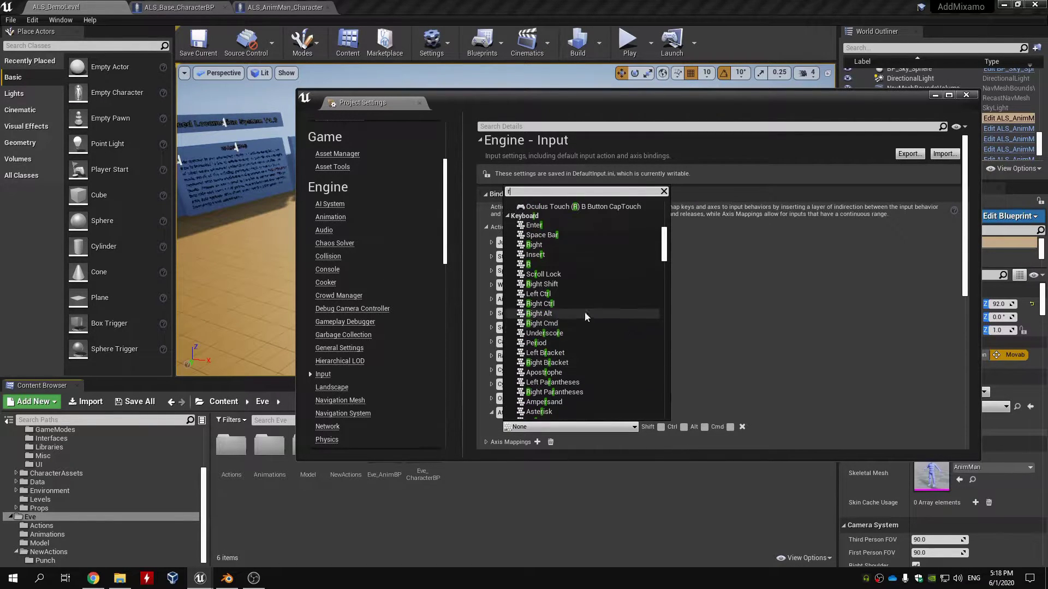
left_click(546, 267)
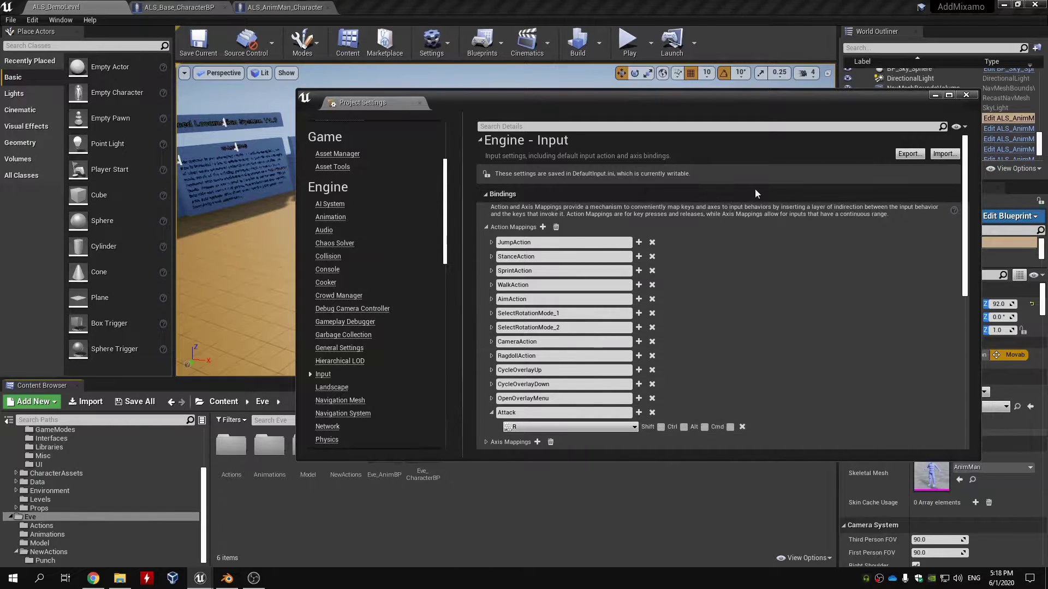
Step: Close the project settings and open the Eve_CharacterBP blueprint from the Eve folder
left_click(966, 96)
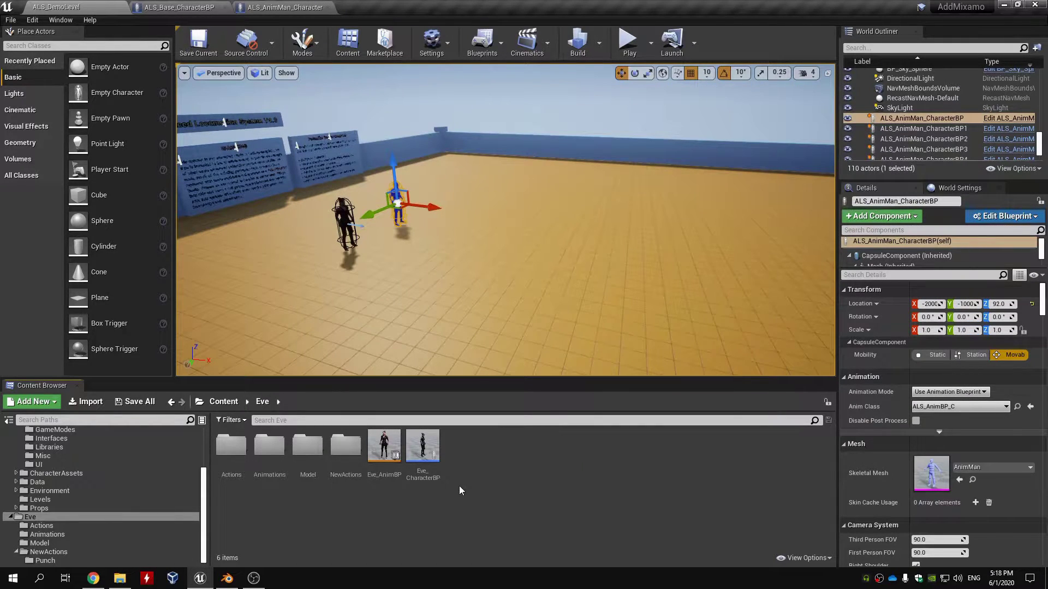
double_click(437, 458)
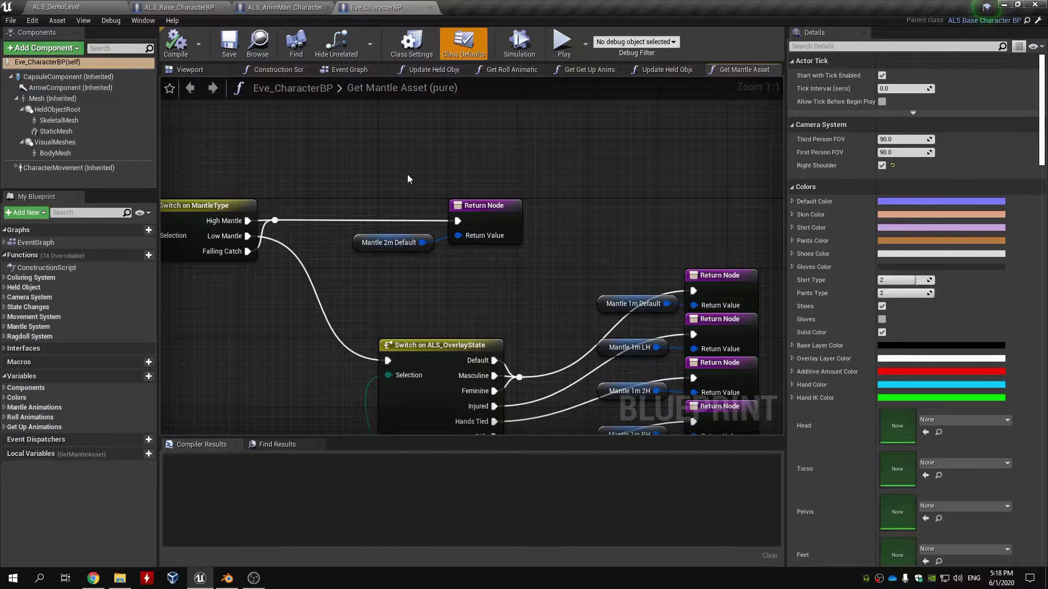
right_click_drag(396, 182, 495, 144)
scroll(480, 143, "down", 3)
scroll(436, 133, "down", 2)
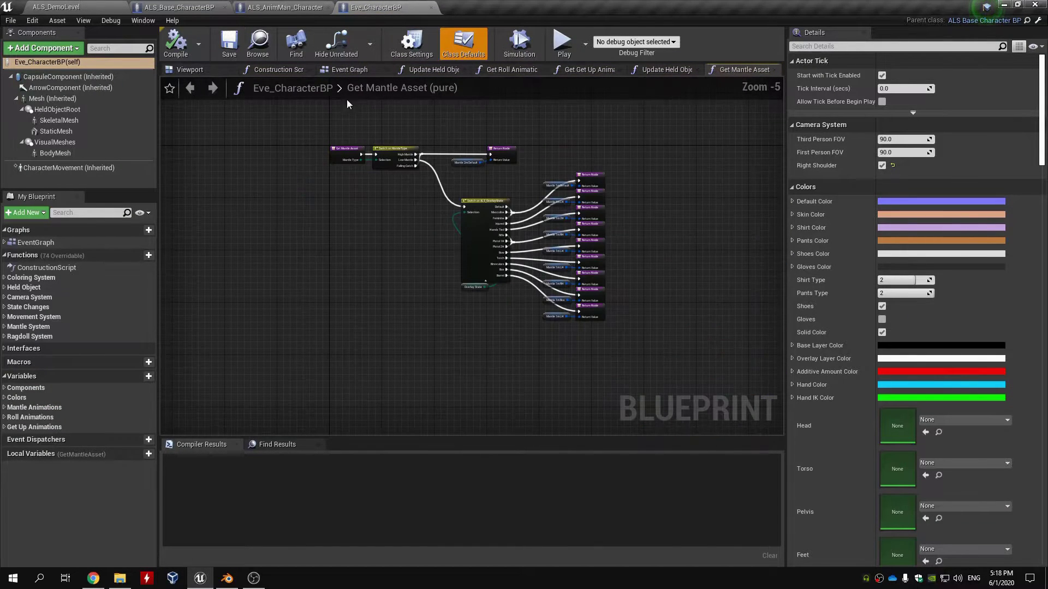
Step: Close the blueprint's open function graphs, keeping only the viewport, construction script and event graph
middle_click(673, 71)
middle_click(673, 71)
middle_click(600, 72)
middle_click(523, 71)
middle_click(470, 71)
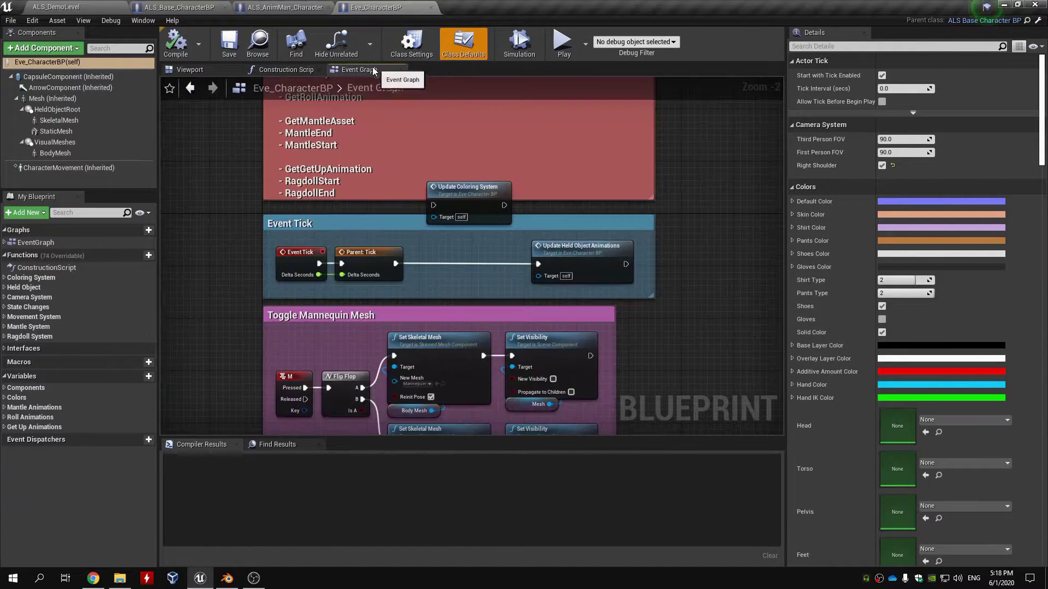
scroll(250, 207, "down", 3)
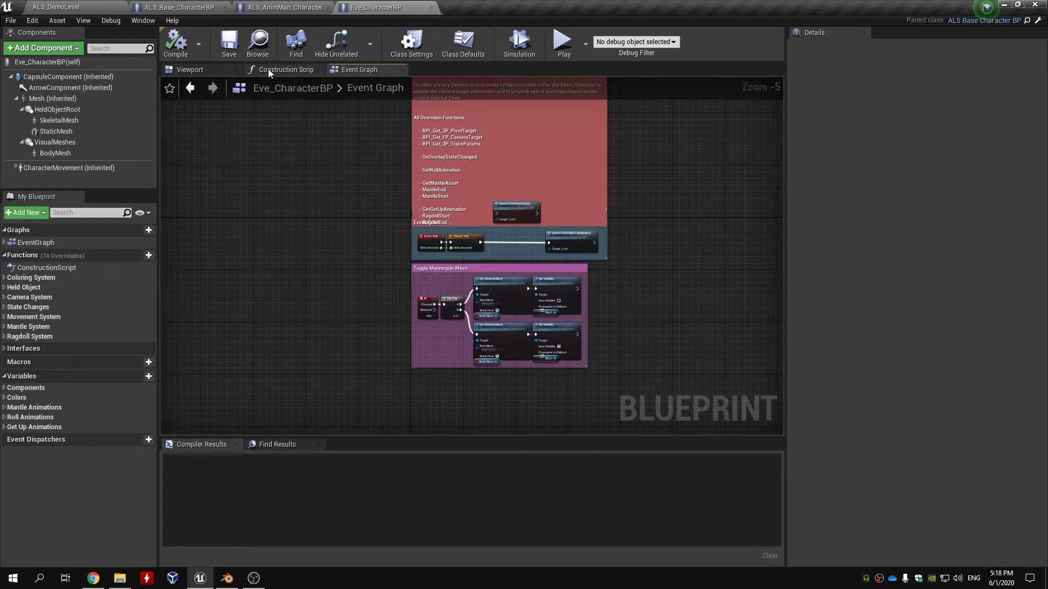
Step: Look over the construction script, the viewport and the event graph's empty area below the Toggle Mannequin Mesh section
left_click(267, 70)
left_click(219, 68)
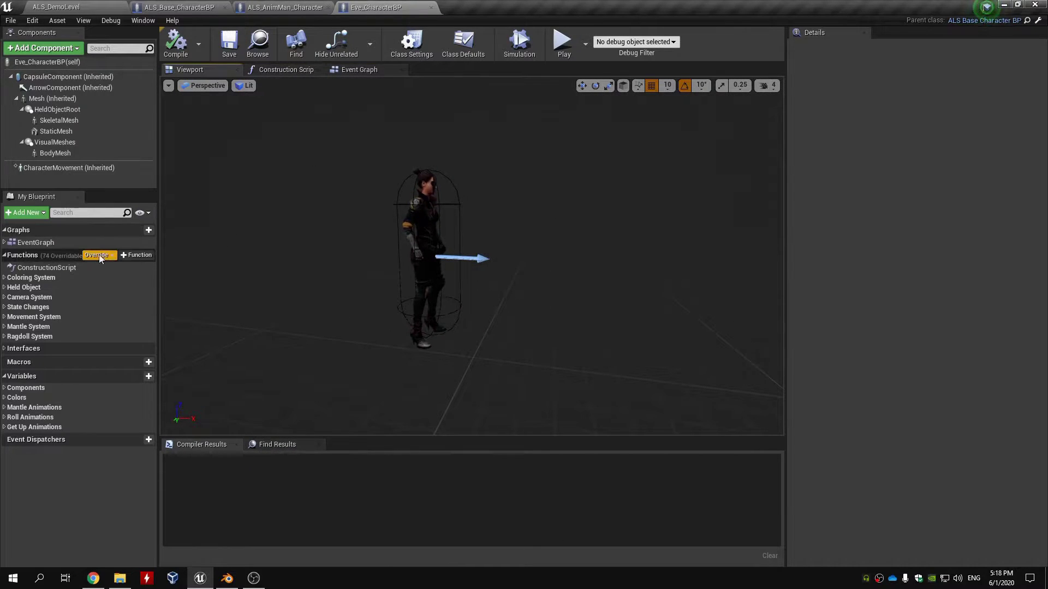
left_click(52, 242)
double_click(52, 242)
scroll(401, 265, "up", 3)
right_click_drag(386, 298, 321, 131)
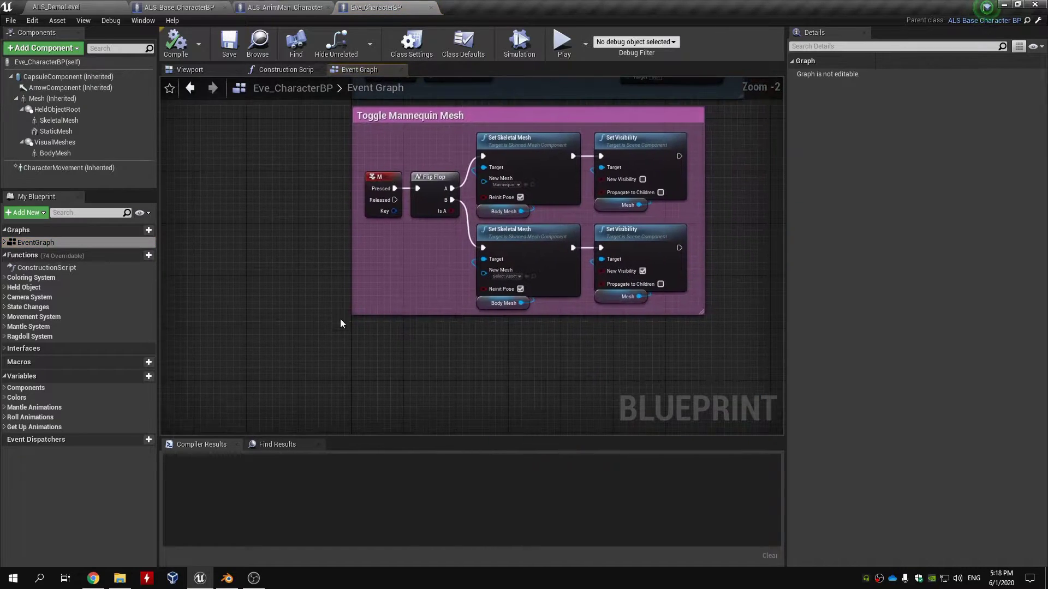
right_click_drag(340, 318, 326, 253)
mouse_move(32, 252)
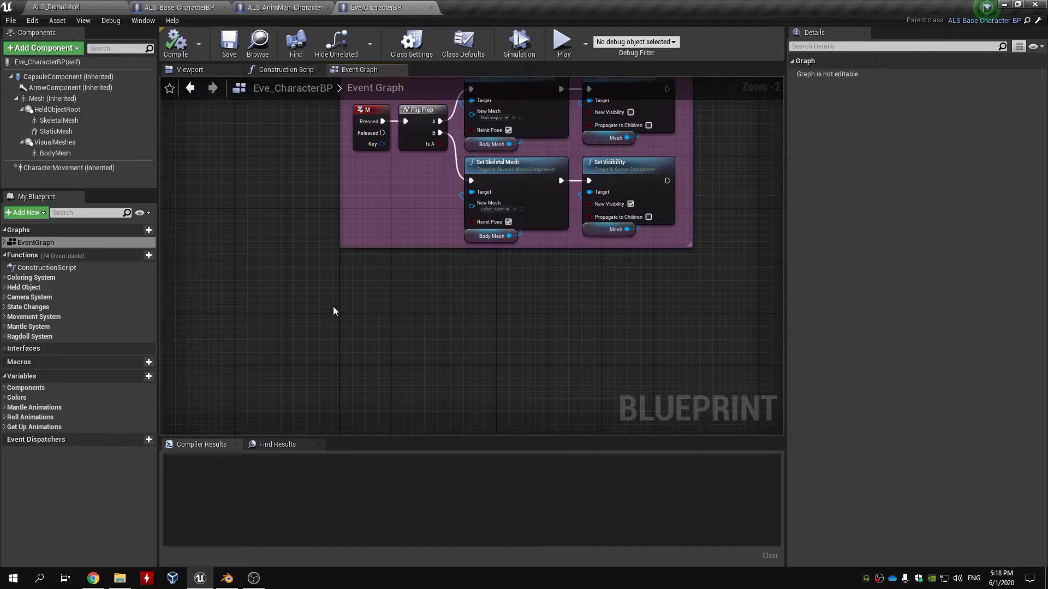
right_click_drag(333, 307, 354, 305)
Step: Add a new event graph to the blueprint and name it PlayerInputGraph
left_click(123, 231)
left_click(85, 253)
key("BackSpace")
key("BackSpace")
key("BackSpace")
key("BackSpace")
key("BackSpace")
key("BackSpace")
key("BackSpace")
key("BackSpace")
key("BackSpace")
key("BackSpace")
key("BackSpace")
key("BackSpace")
key("BackSpace")
key("BackSpace")
type("Inp")
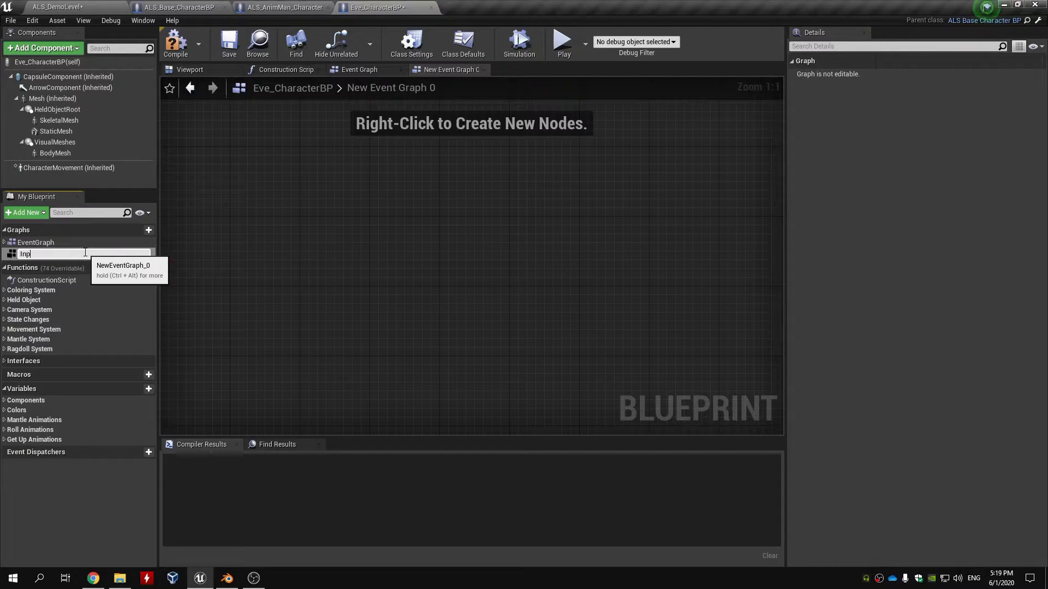
type("utGra")
type("Player")
key("Return")
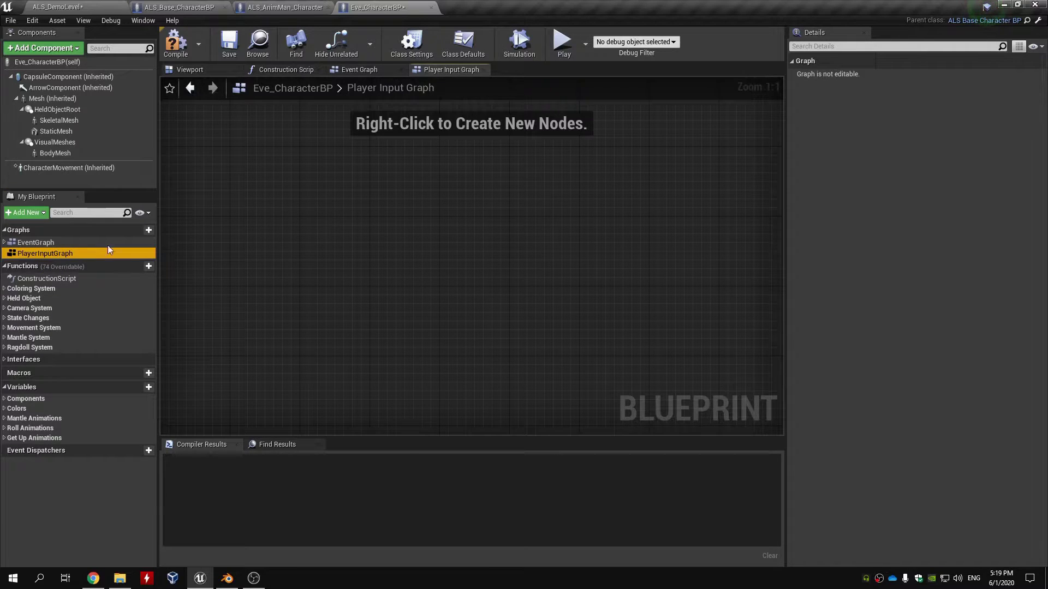
Step: Place an InputAction Attack event node in PlayerInputGraph
right_click(375, 244)
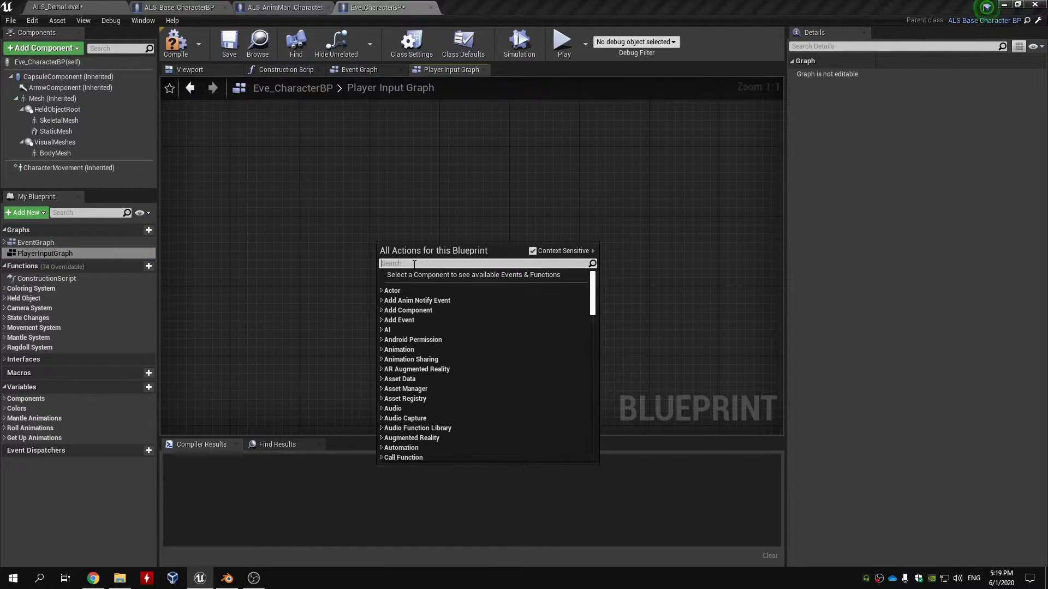
type("attack")
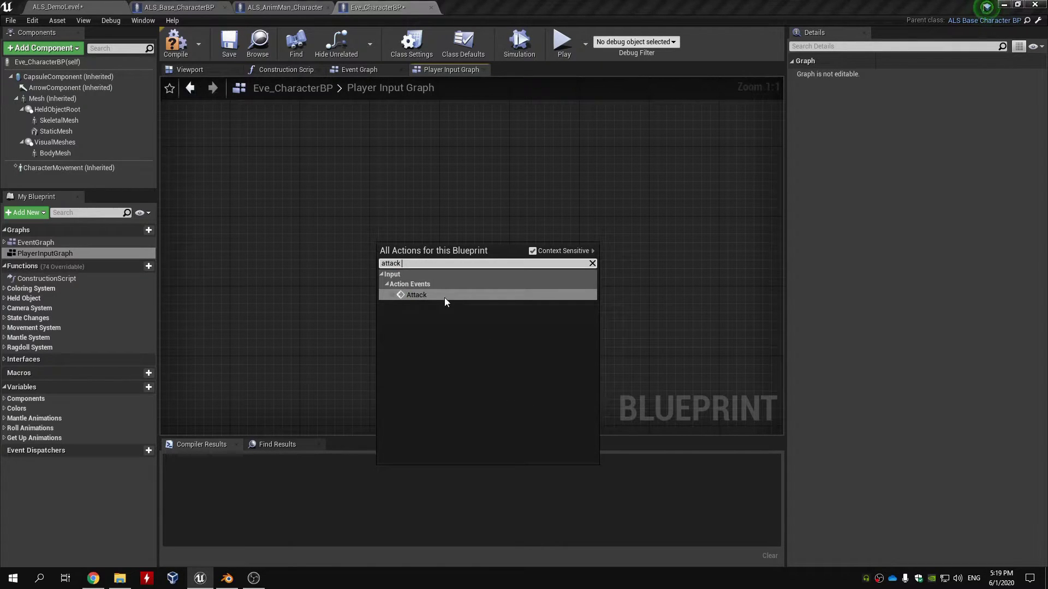
left_click(445, 298)
left_click_drag(442, 244, 342, 234)
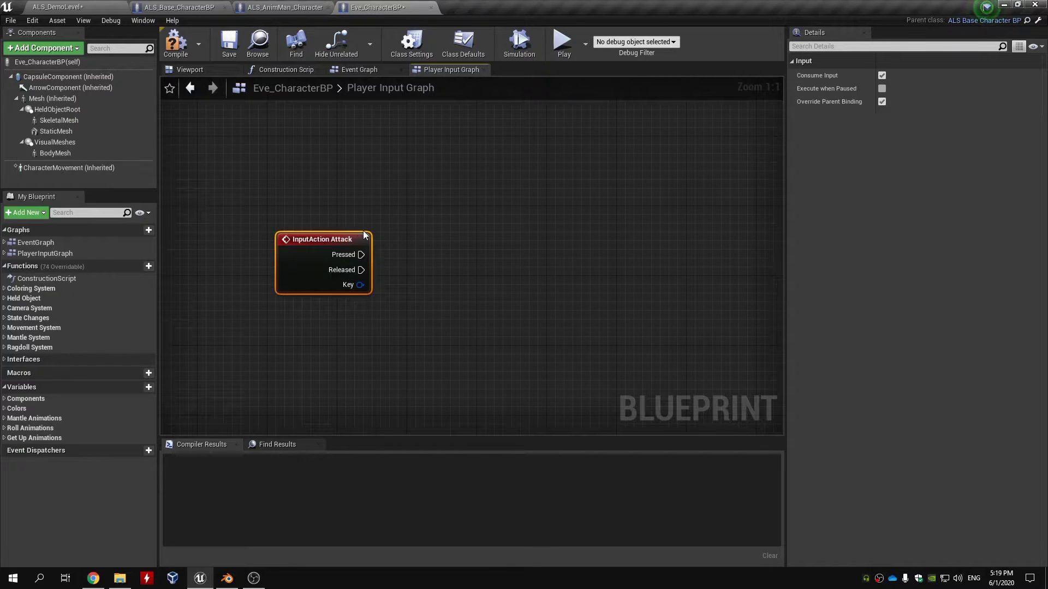
left_click_drag(361, 255, 421, 257)
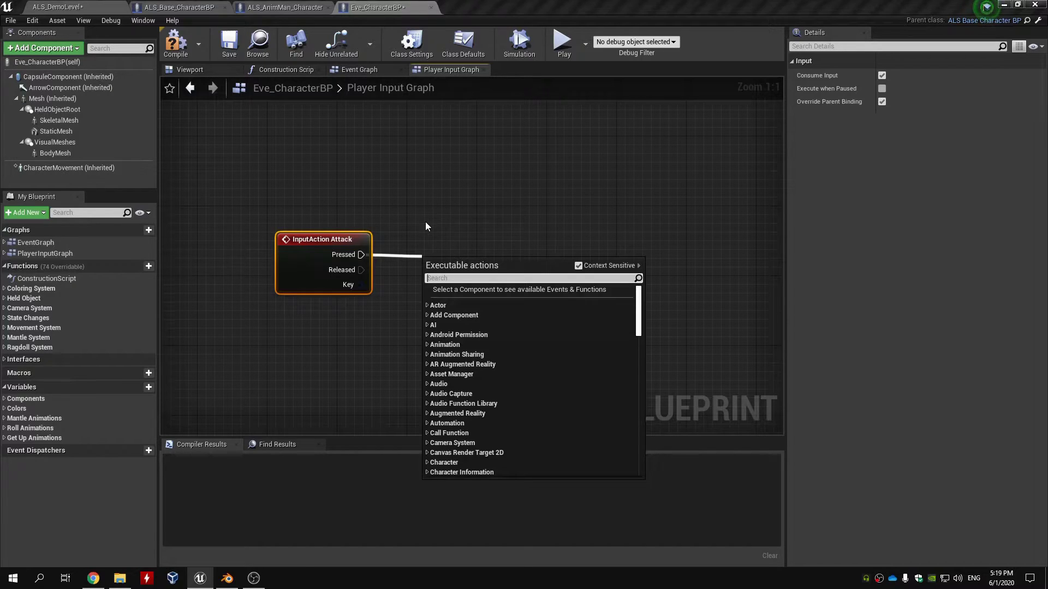
left_click(425, 223)
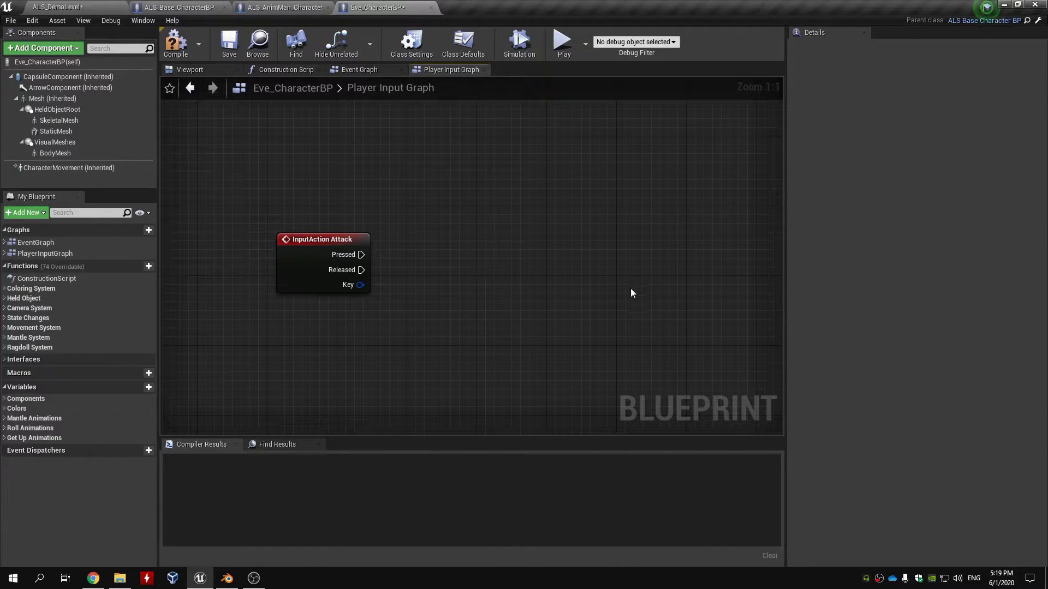
Step: Add a custom event named Attack Event to EventGraph, below the Toggle Mannequin Mesh section
double_click(107, 242)
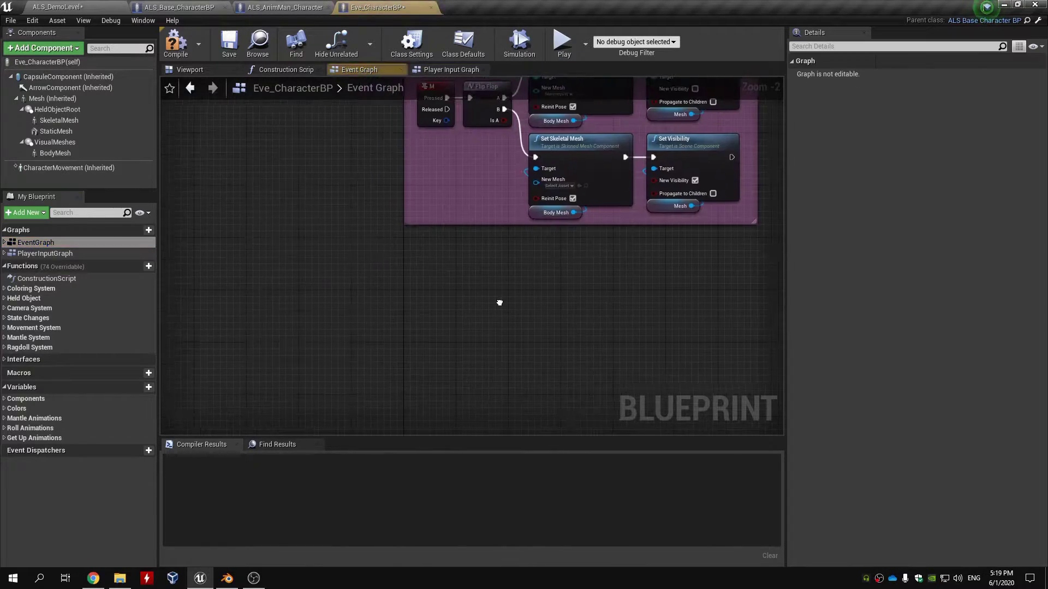
right_click(413, 300)
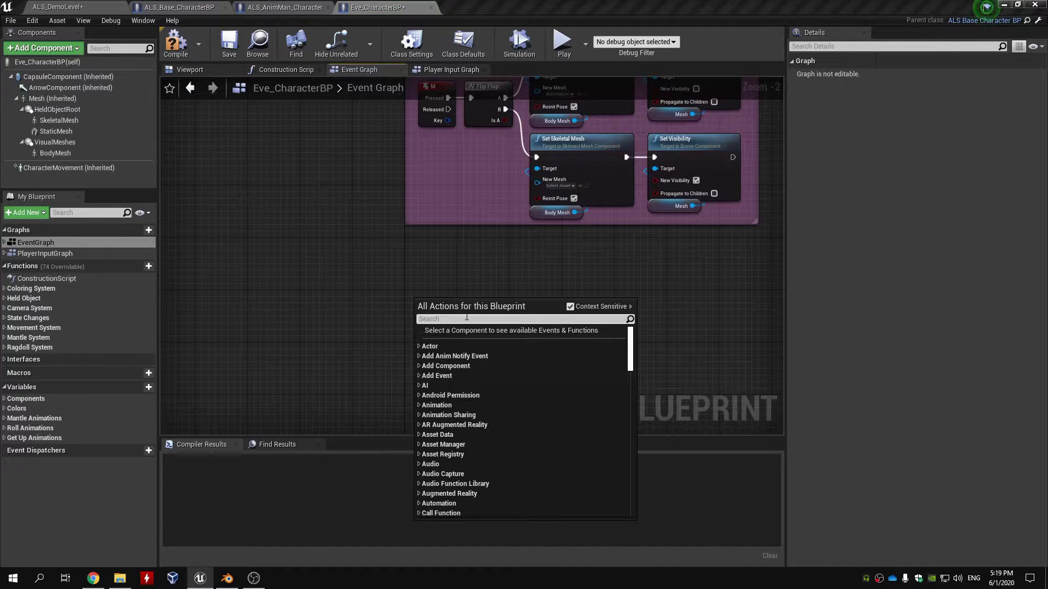
type("add custom even")
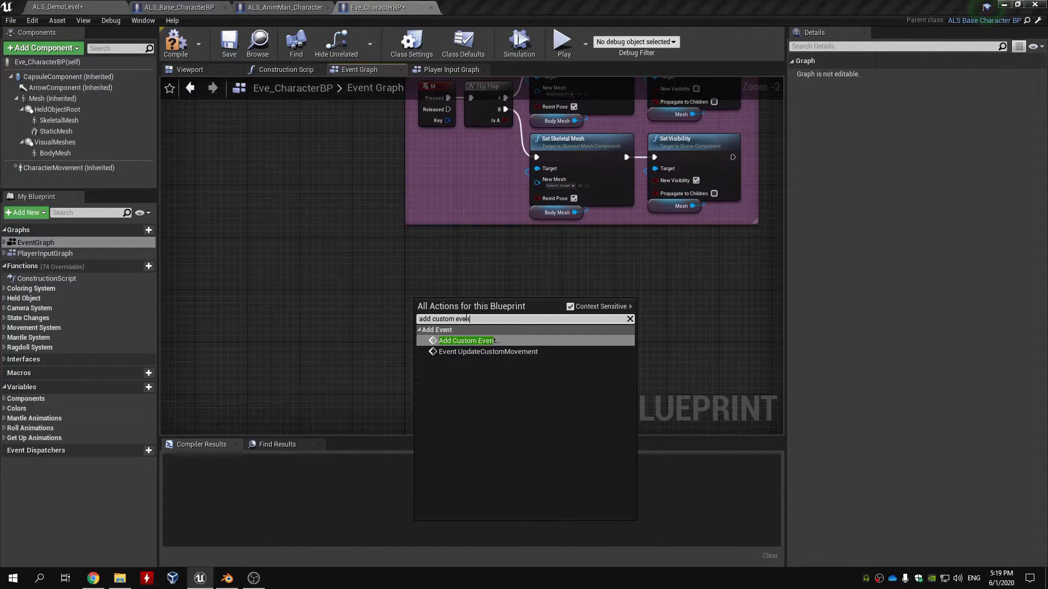
key("Return")
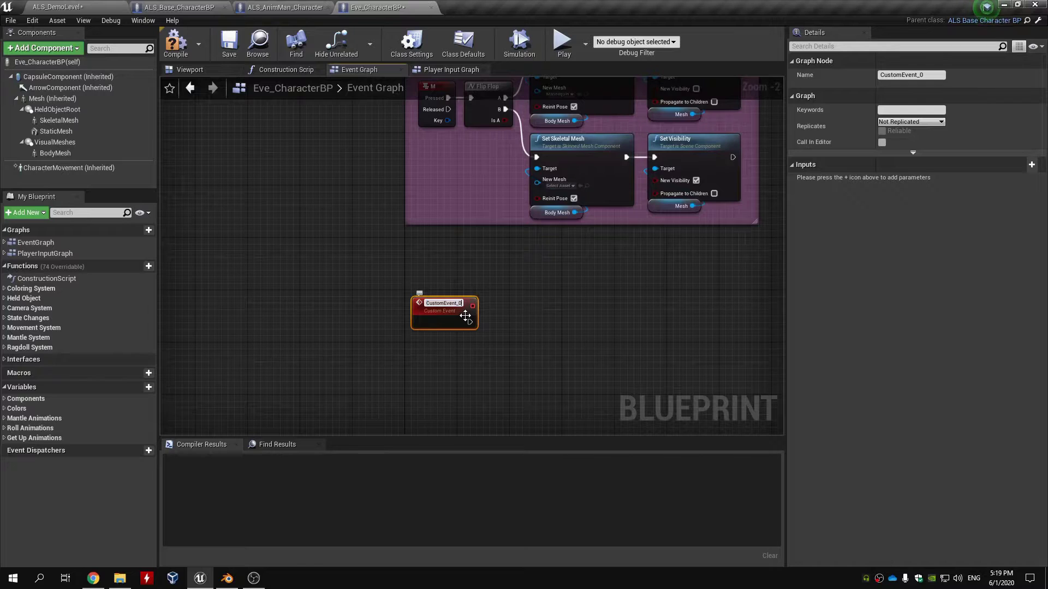
type("Attack Event")
key("Return")
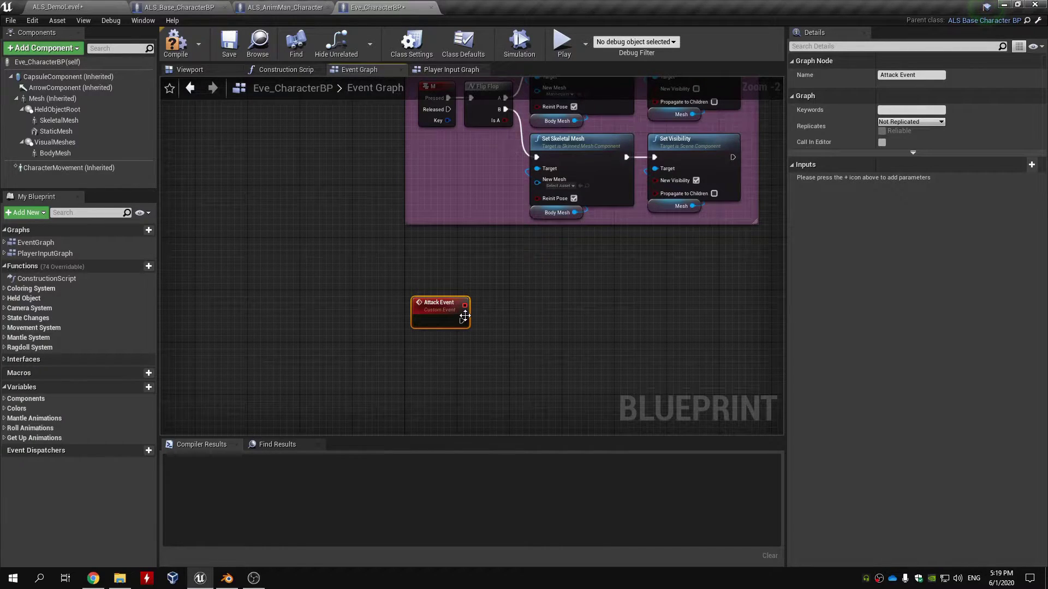
Step: In PlayerInputGraph, call Attack Event from the Pressed output of InputAction Attack, align the node, then compile and save the blueprint
left_click(45, 253)
double_click(70, 254)
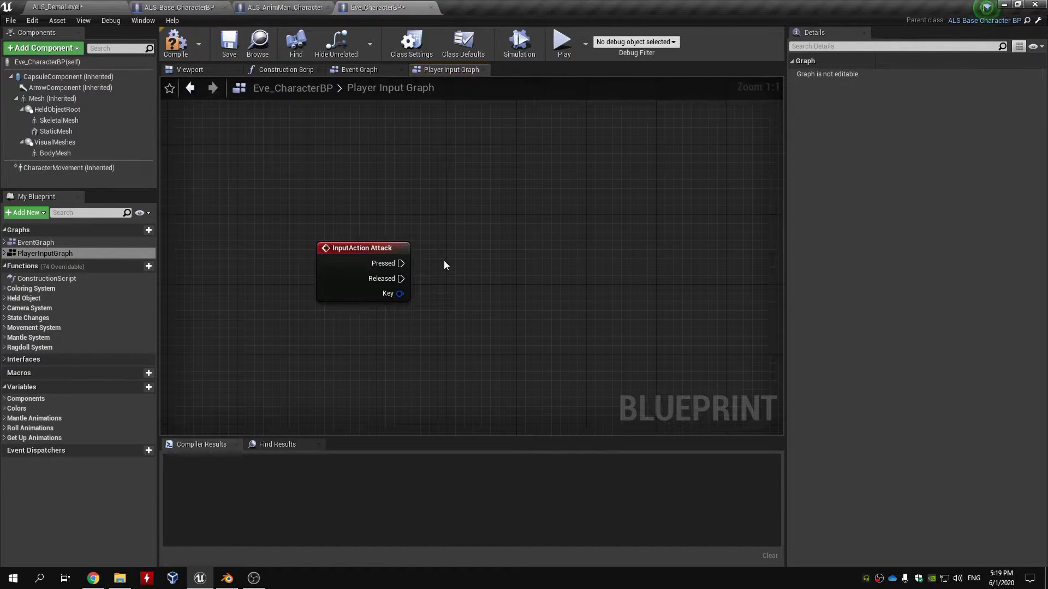
left_click_drag(401, 263, 451, 264)
type("attack event")
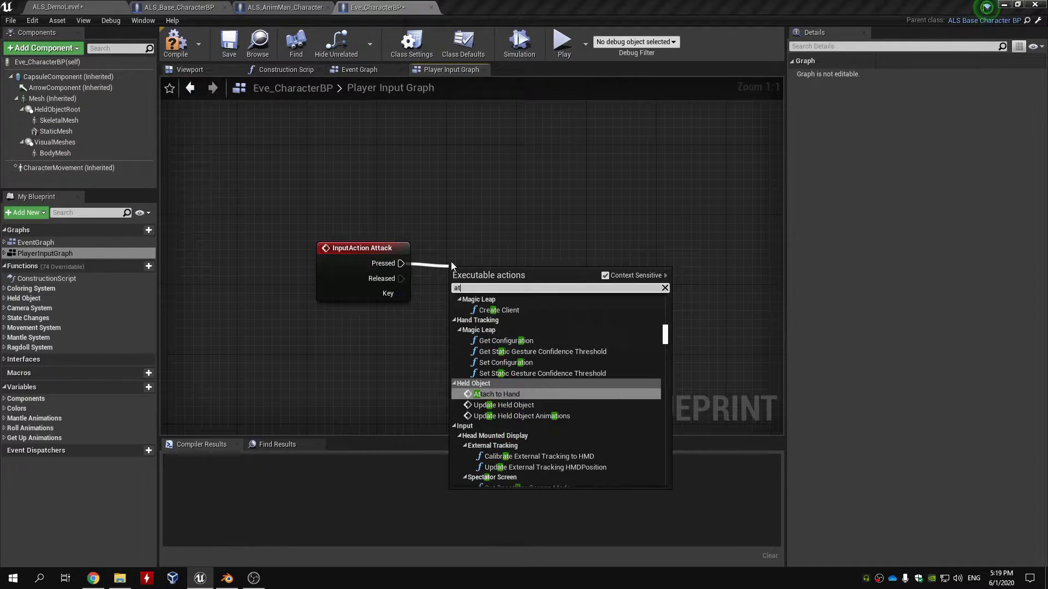
key("Return")
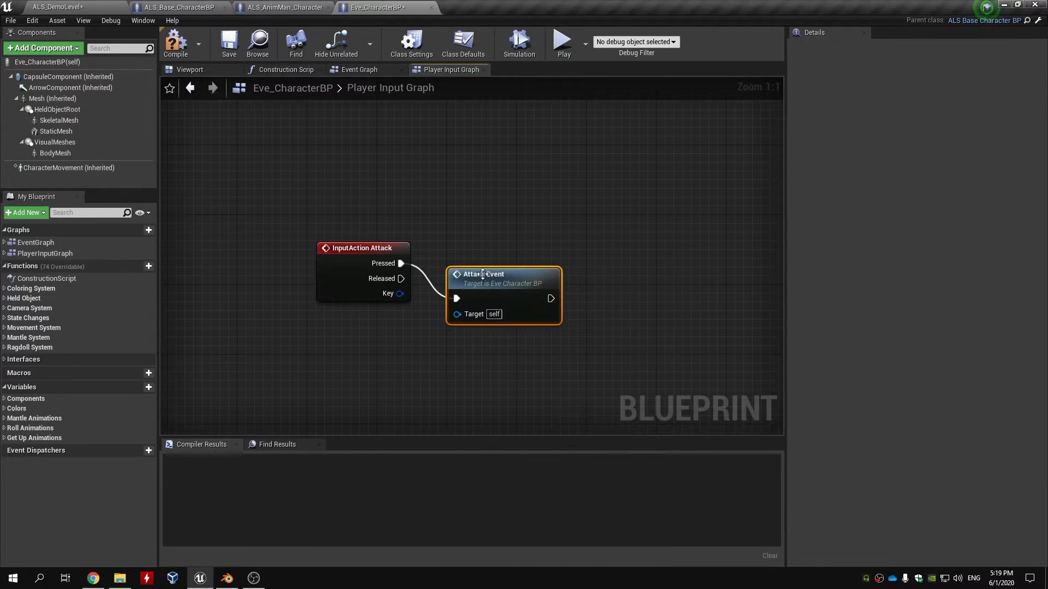
left_click_drag(474, 275, 474, 248)
left_click(164, 51)
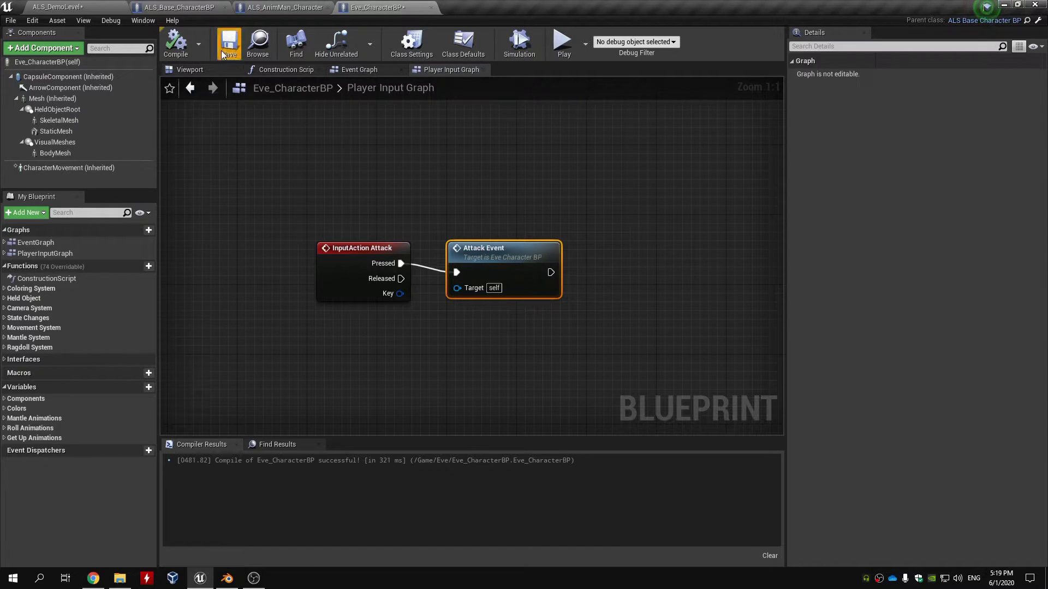
Step: Return to Attack Event in EventGraph and consult the AnimMan Get Roll Animation function and the base character's Roll Event for reference
left_click(92, 254)
double_click(106, 244)
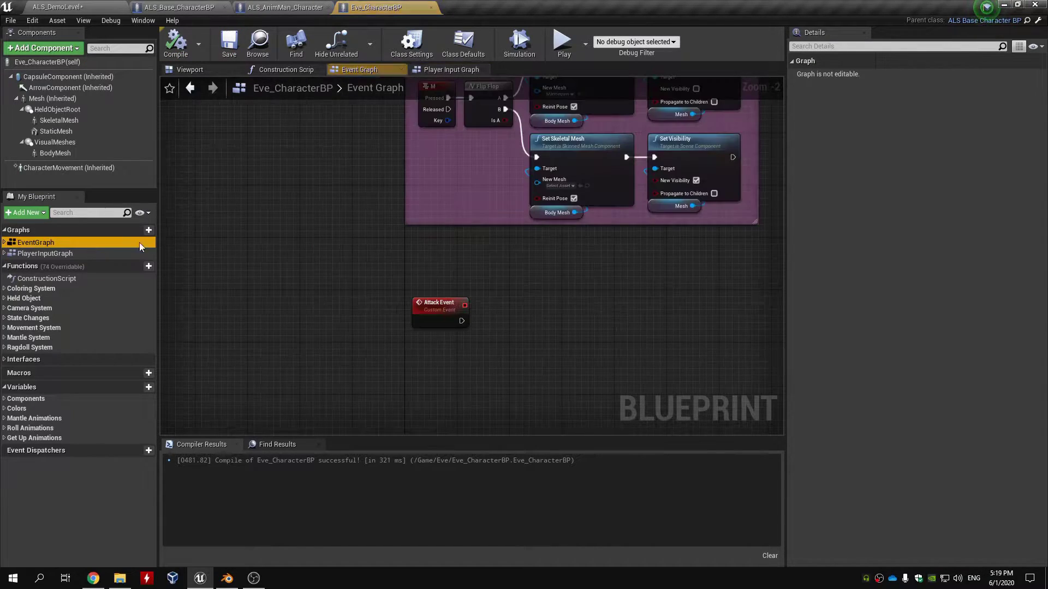
left_click(445, 300)
right_click_drag(529, 310, 448, 256)
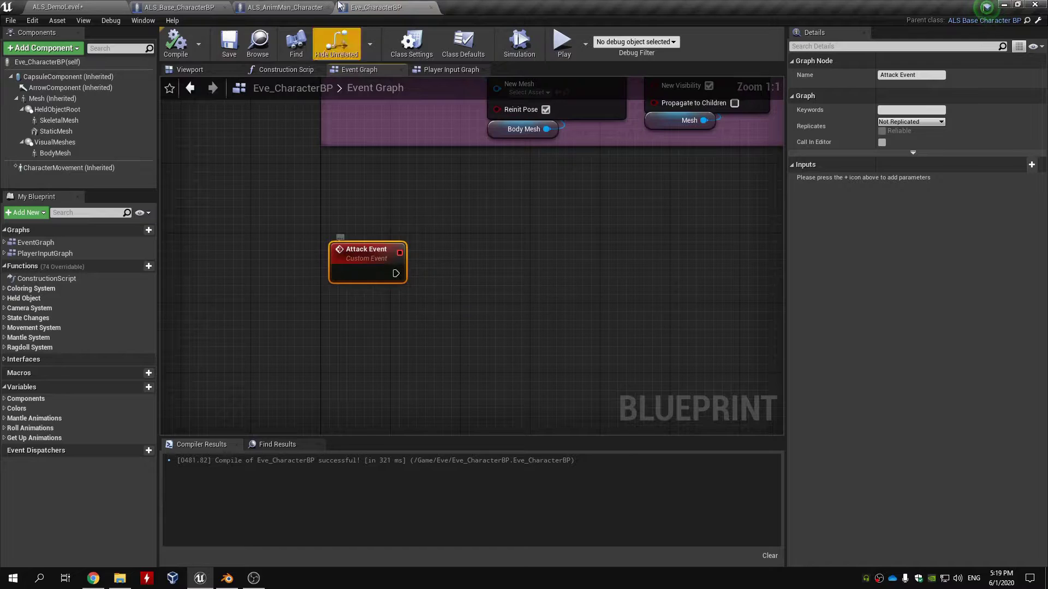
left_click(284, 7)
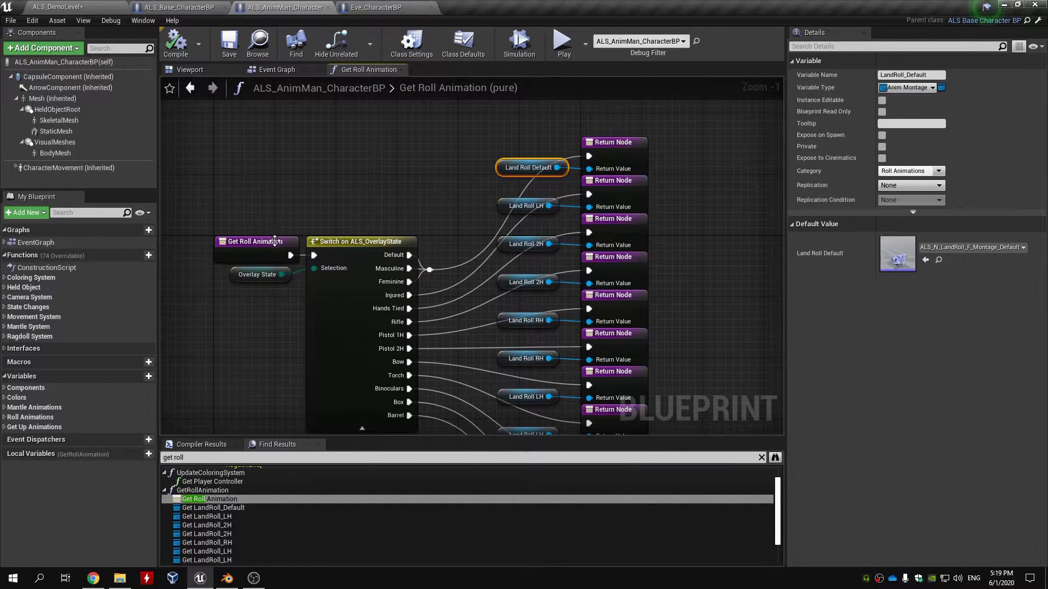
left_click(180, 7)
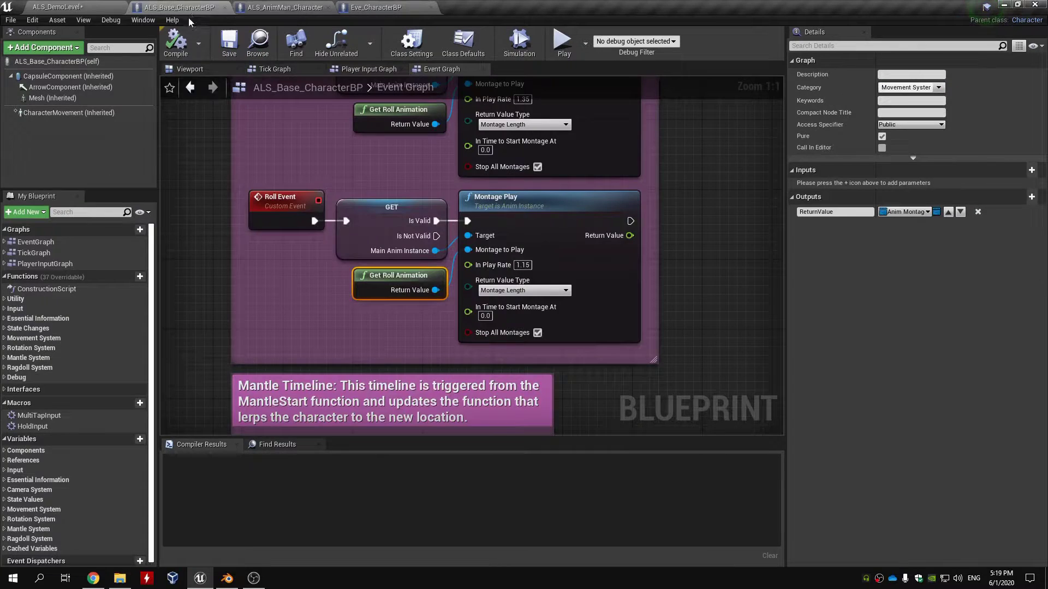
Step: In the level editor's NewActions/Punch folder, create an AnimMontage from Eve_CrossPunch with the default name and open it
left_click(80, 8)
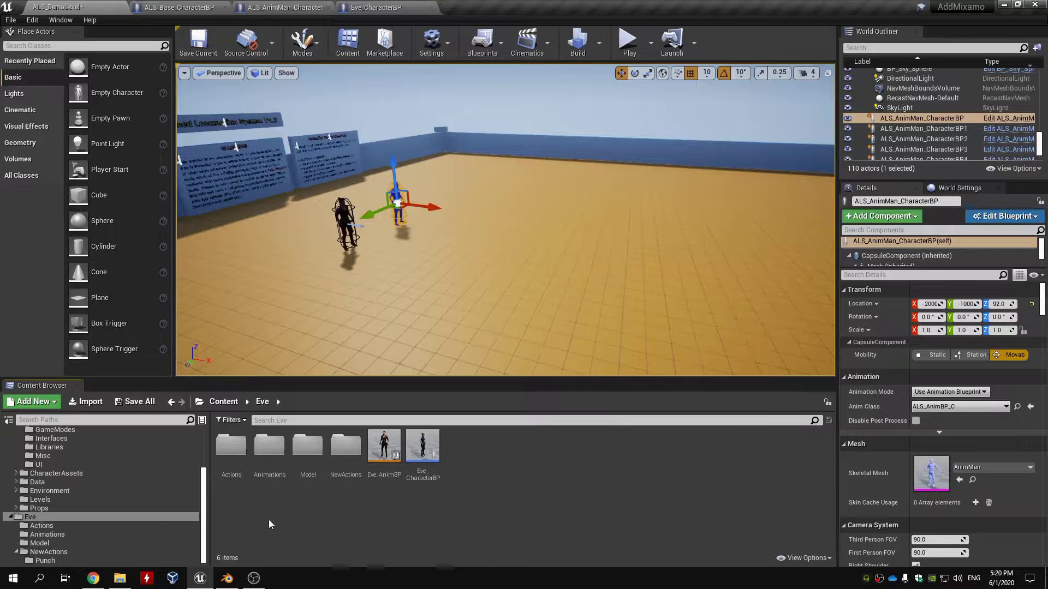
left_click(231, 450)
double_click(345, 449)
double_click(232, 449)
right_click(240, 453)
mouse_move(346, 98)
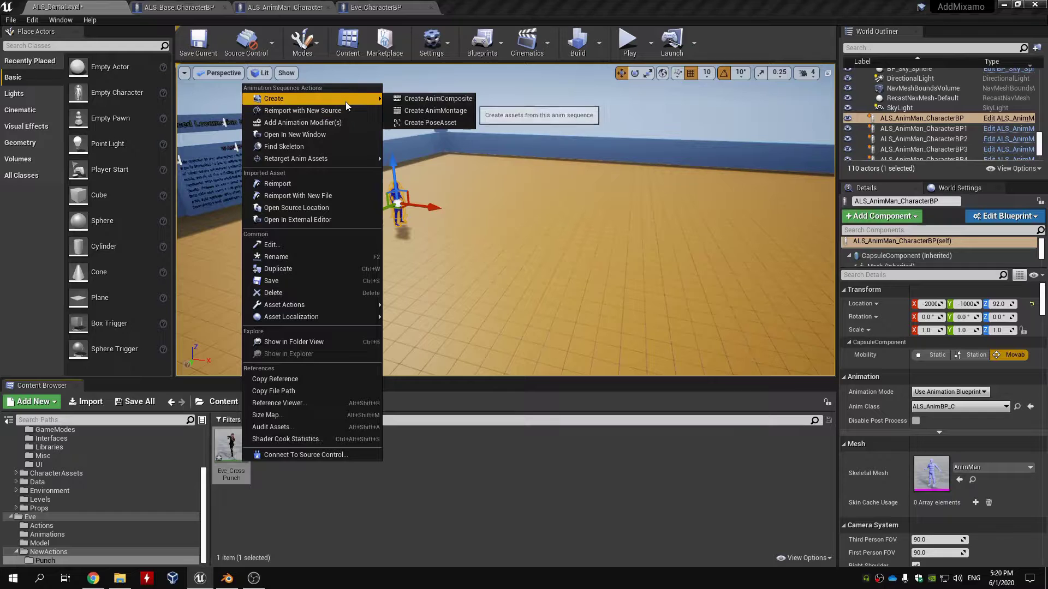
left_click(470, 110)
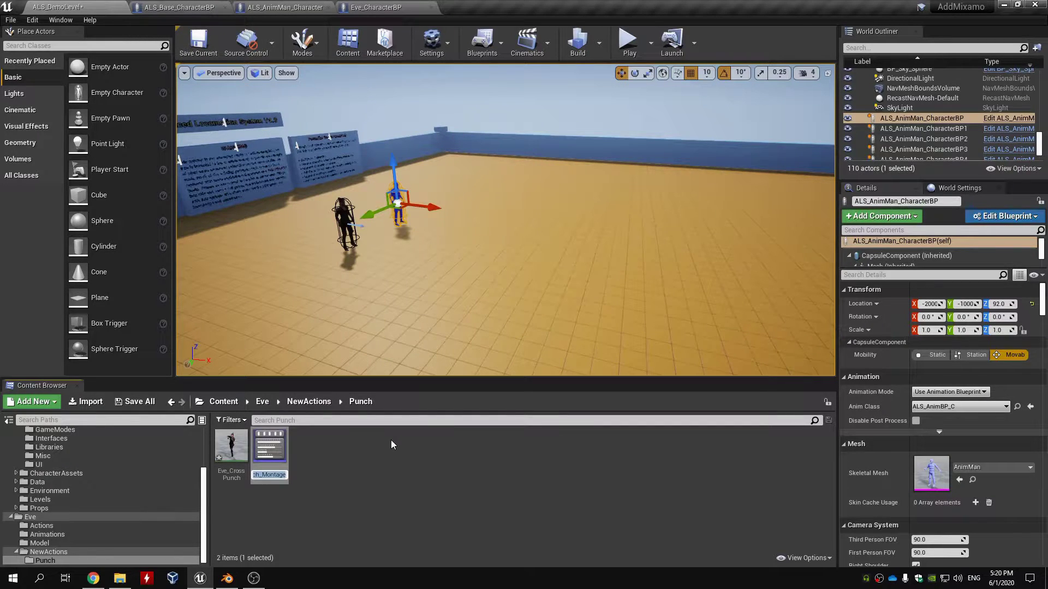
key("Return")
double_click(277, 453)
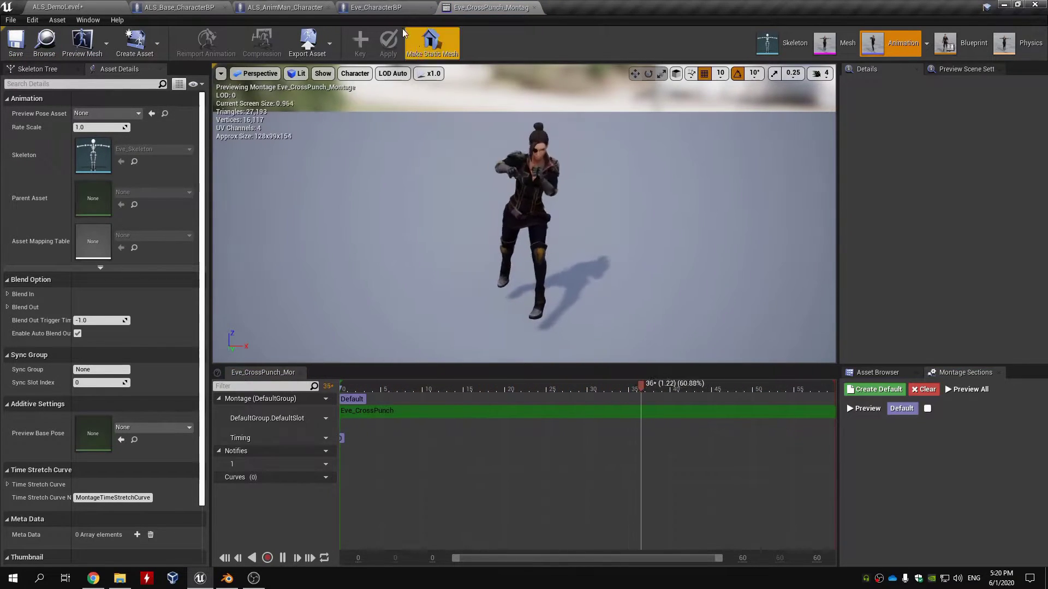
Step: Return to Eve_CharacterBP and add a new function named GetAttackAnimation
left_click(383, 8)
left_click(304, 7)
left_click(378, 8)
left_click(464, 314)
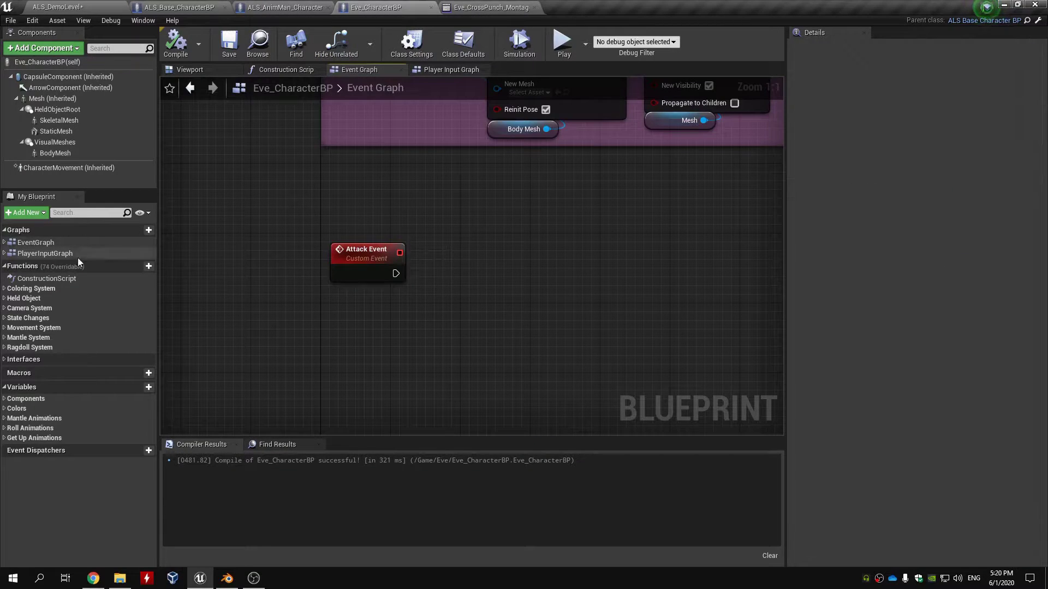
left_click(131, 268)
left_click(86, 359)
key("BackSpace")
key("BackSpace")
key("BackSpace")
key("BackSpace")
key("BackSpace")
key("BackSpace")
key("BackSpace")
key("BackSpace")
key("BackSpace")
key("BackSpace")
key("BackSpace")
key("BackSpace")
type("Get")
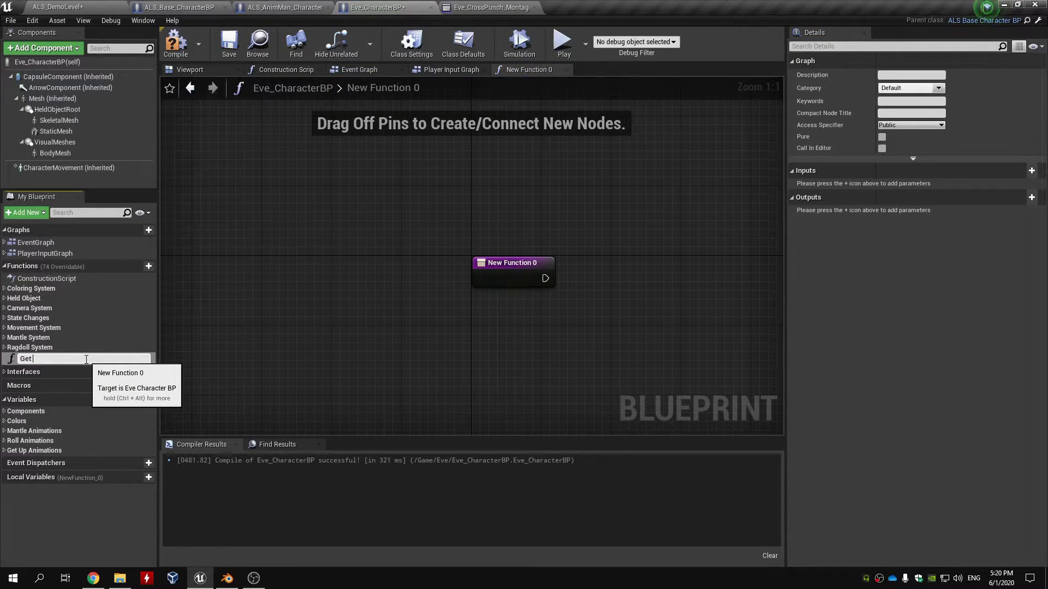
type(" Attack Animation")
key("BackSpace")
key("BackSpace")
key("Return")
Step: Add a Switch on ALS_OverlayState node connected to the Get Attack Animation entry's execution output
right_click_drag(651, 304, 534, 299)
left_click_drag(448, 273, 535, 270)
type("switch on overlaystate")
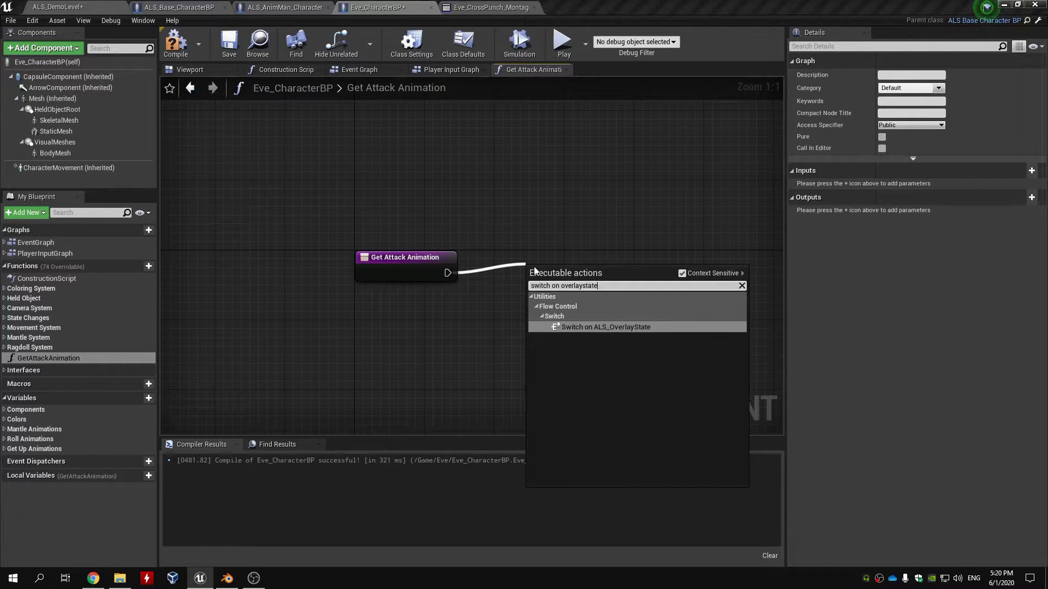
key("Return")
right_click_drag(395, 355, 300, 326)
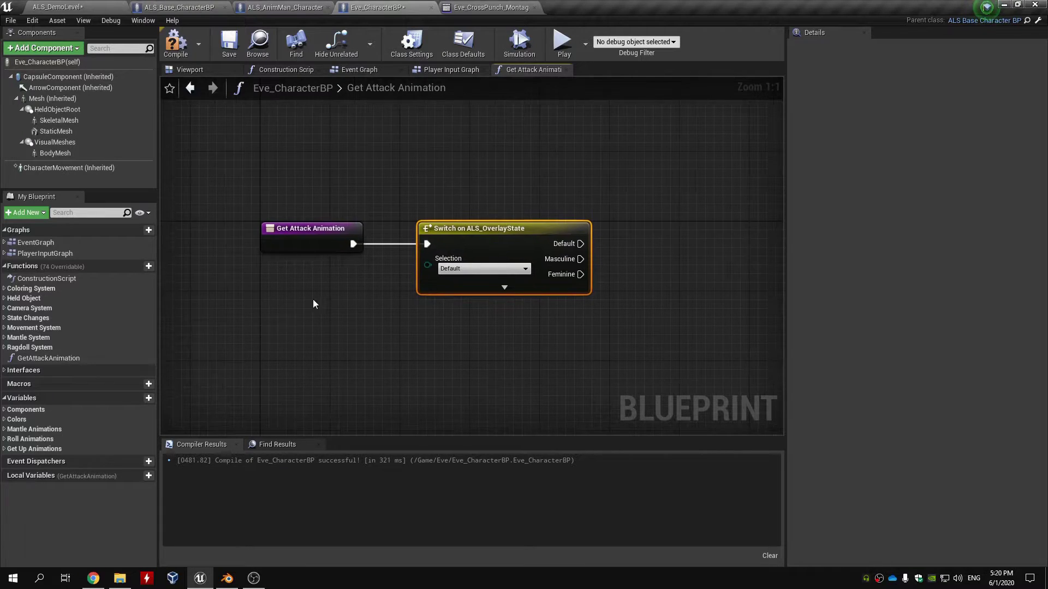
Step: Feed the Overlay State variable into the switch's Selection, expand its hidden cases, then compile and save the blueprint
right_click(390, 341)
type("get overlay state")
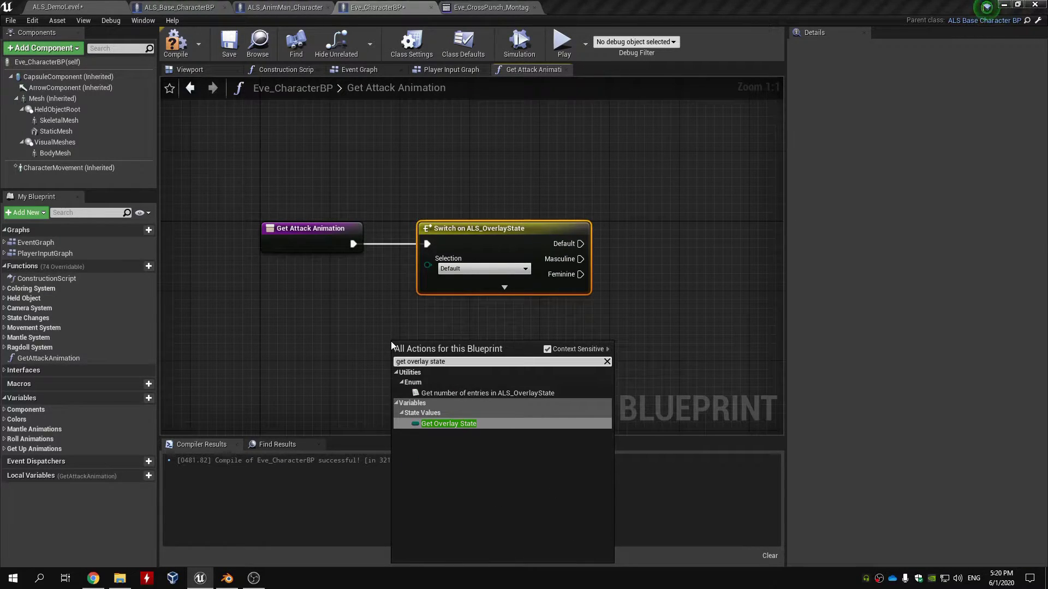
key("Return")
left_click_drag(450, 353, 428, 265)
left_click(509, 288)
right_click_drag(621, 356, 612, 273)
right_click_drag(622, 196, 553, 229)
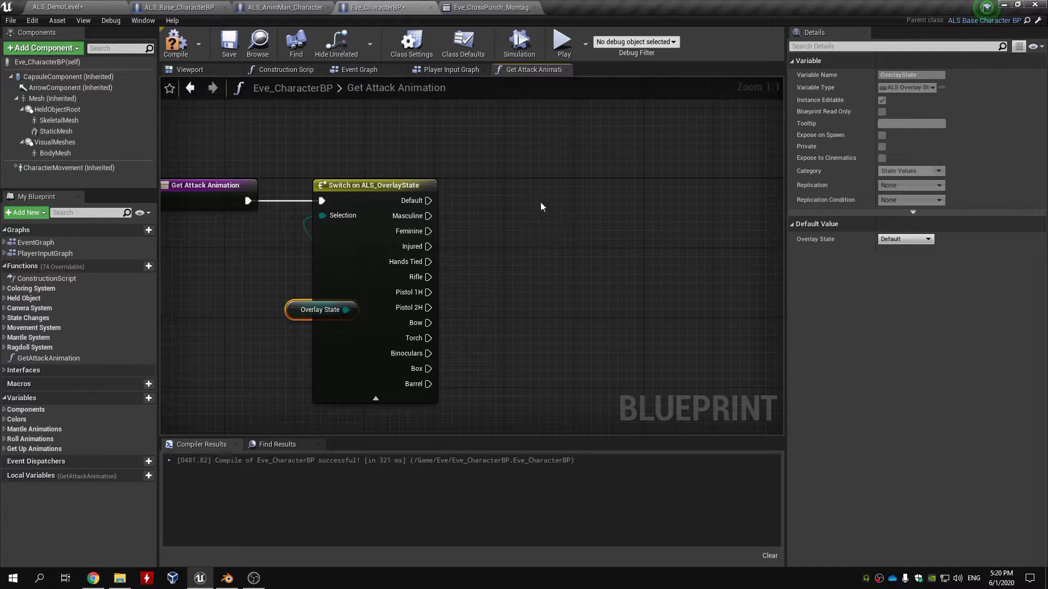
left_click(175, 43)
left_click(229, 43)
right_click_drag(494, 178, 521, 159)
scroll(548, 177, "down", 2)
scroll(519, 164, "up", 2)
right_click_drag(491, 194, 511, 179)
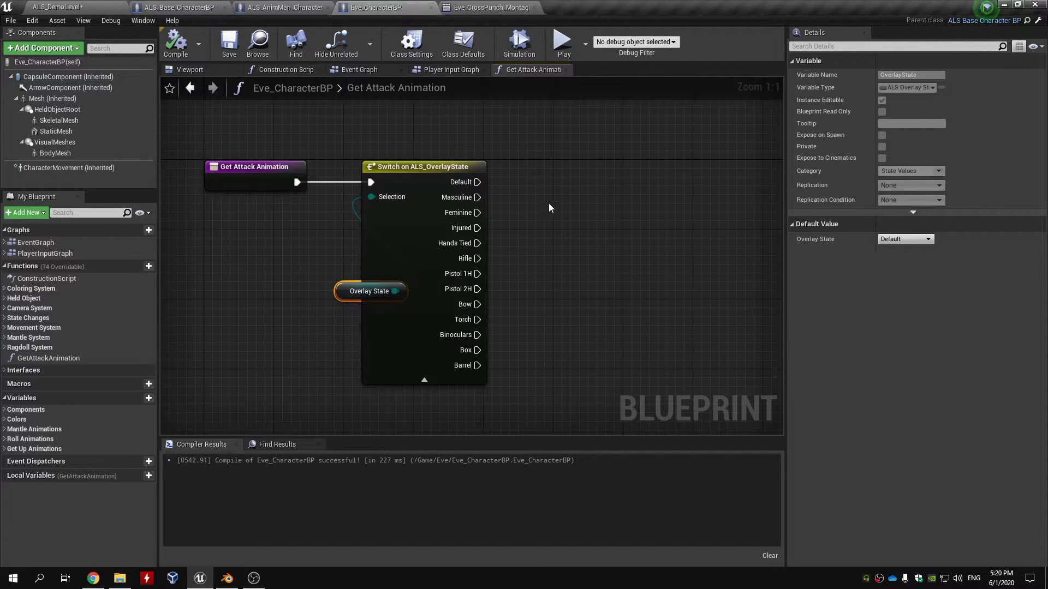
right_click_drag(496, 190, 515, 179)
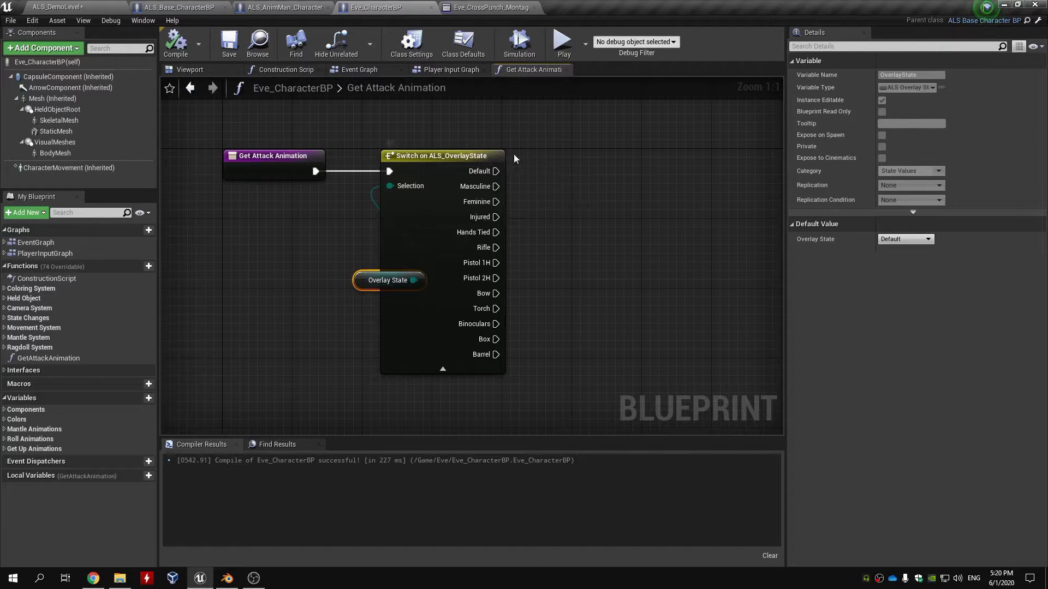
right_click_drag(491, 147, 486, 140)
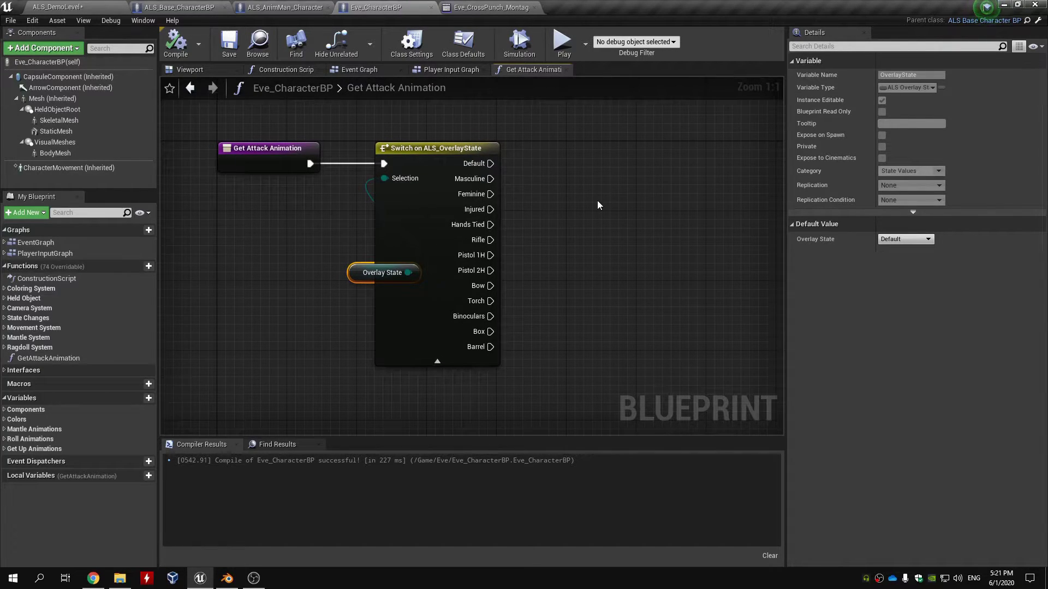
right_click_drag(597, 201, 557, 222)
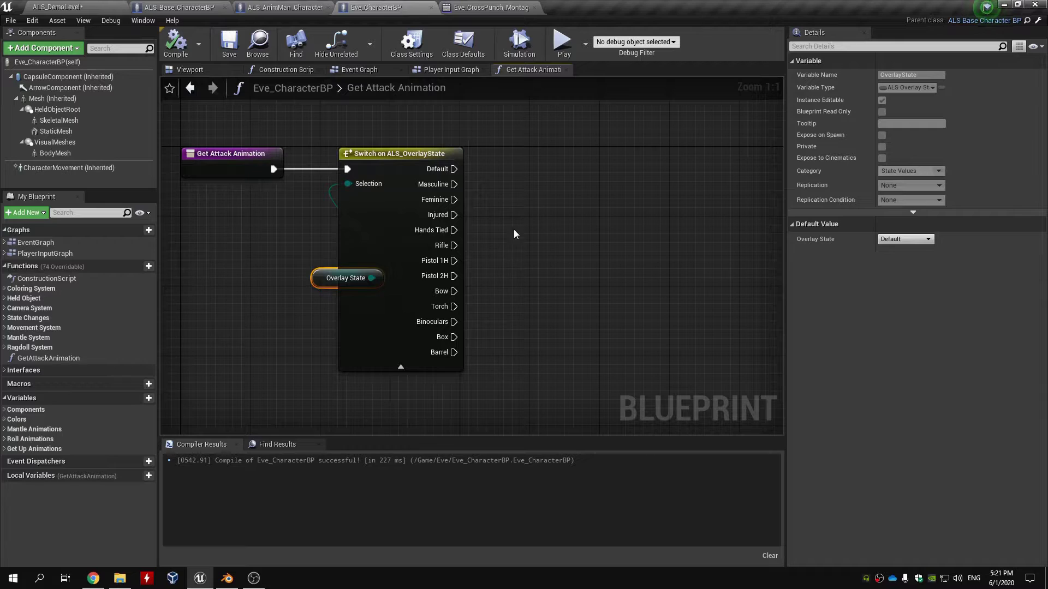
right_click_drag(583, 273, 555, 267)
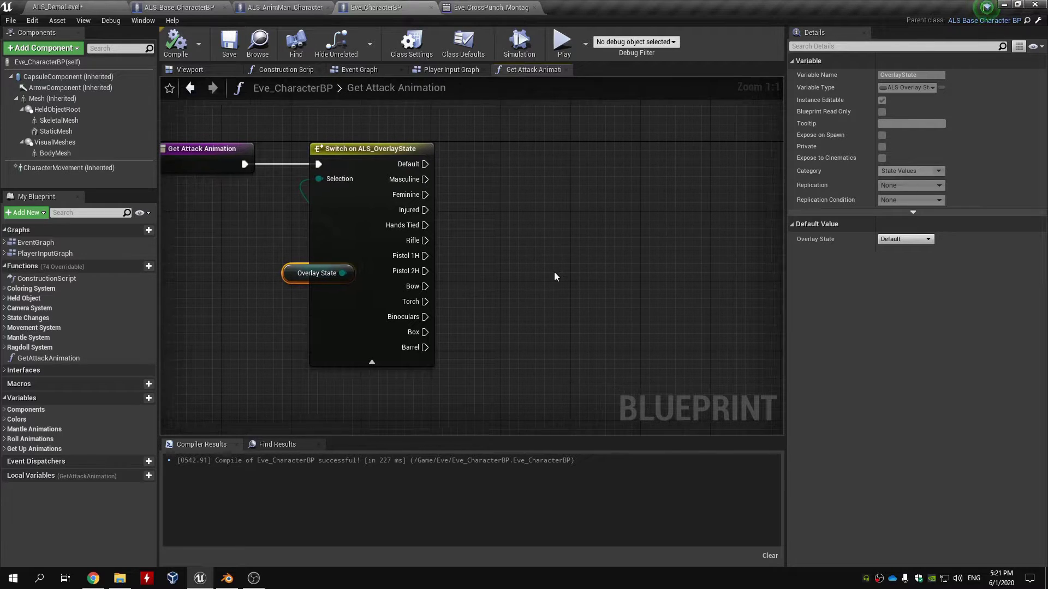
right_click_drag(519, 221, 502, 253)
scroll(569, 241, "down", 1)
scroll(514, 204, "up", 1)
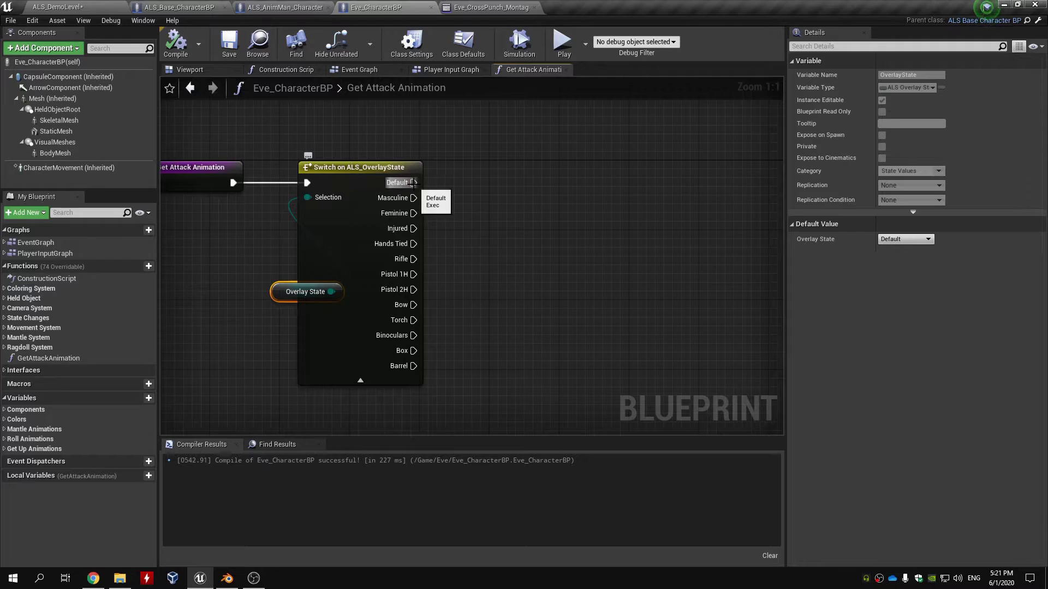
Step: Add a Return Node to the switch's Default output and place it beside the switch
left_click_drag(515, 202, 515, 199)
type("return")
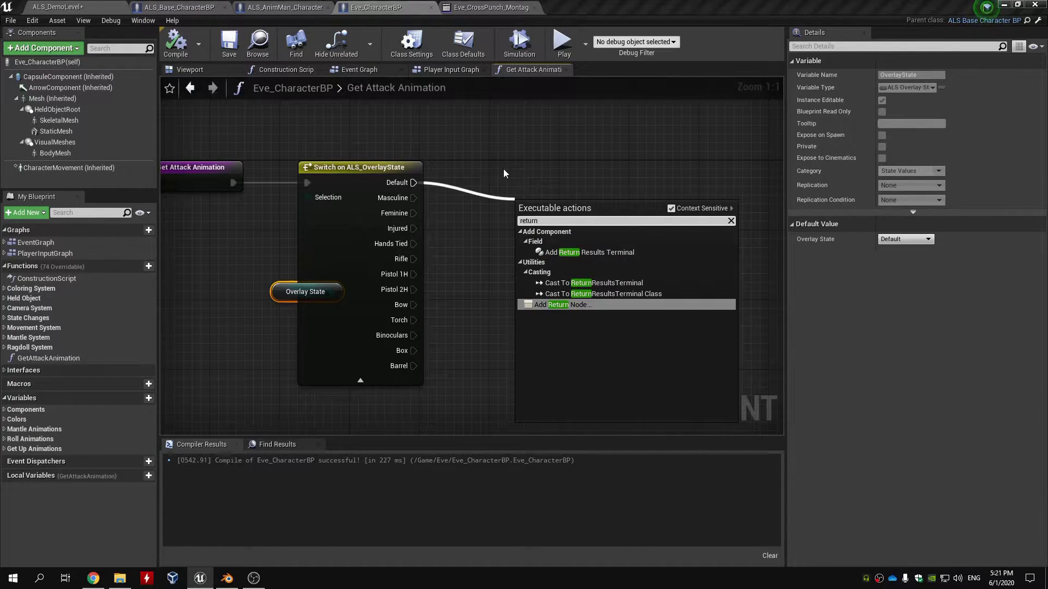
key("Return")
left_click_drag(567, 200, 583, 173)
right_click_drag(746, 286, 654, 277)
Step: Add an output parameter named ReturnValue to the GetAttackAnimation function
left_click(1031, 197)
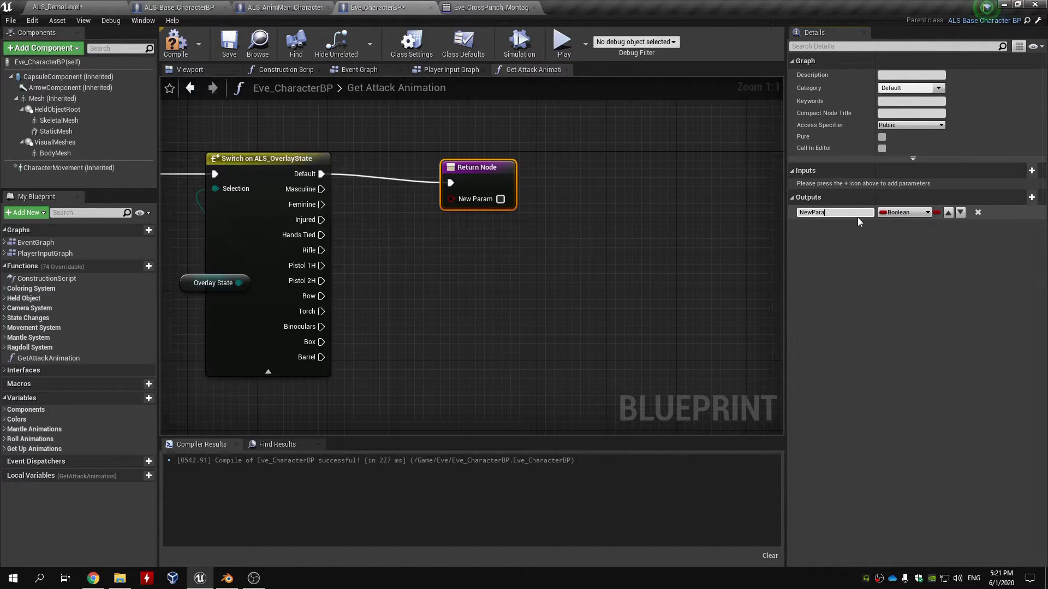
key("BackSpace")
key("BackSpace")
key("BackSpace")
key("BackSpace")
key("BackSpace")
key("BackSpace")
key("BackSpace")
type("ReturnValue")
key("Return")
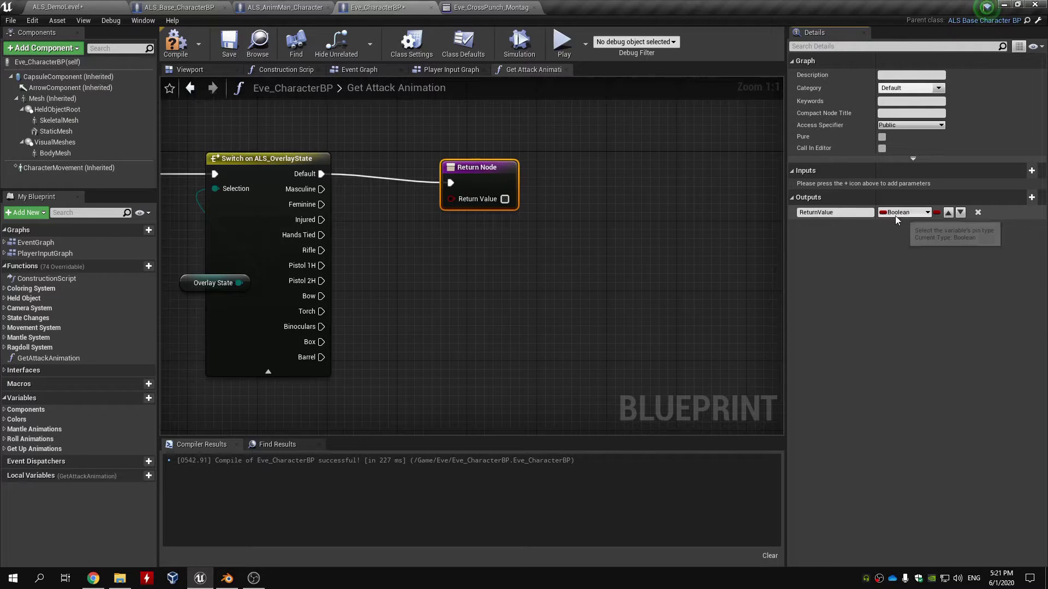
Step: Set ReturnValue's type to Anim Montage and line the Return Node up with the switch's Default output
left_click(918, 212)
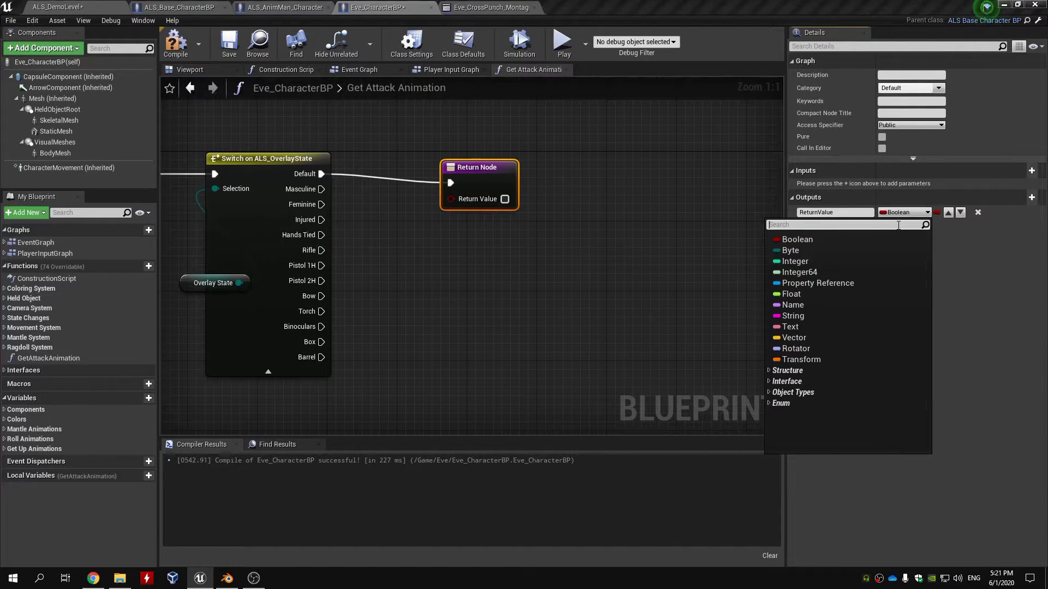
type("mo")
key("BackSpace")
key("BackSpace")
type("anim montage")
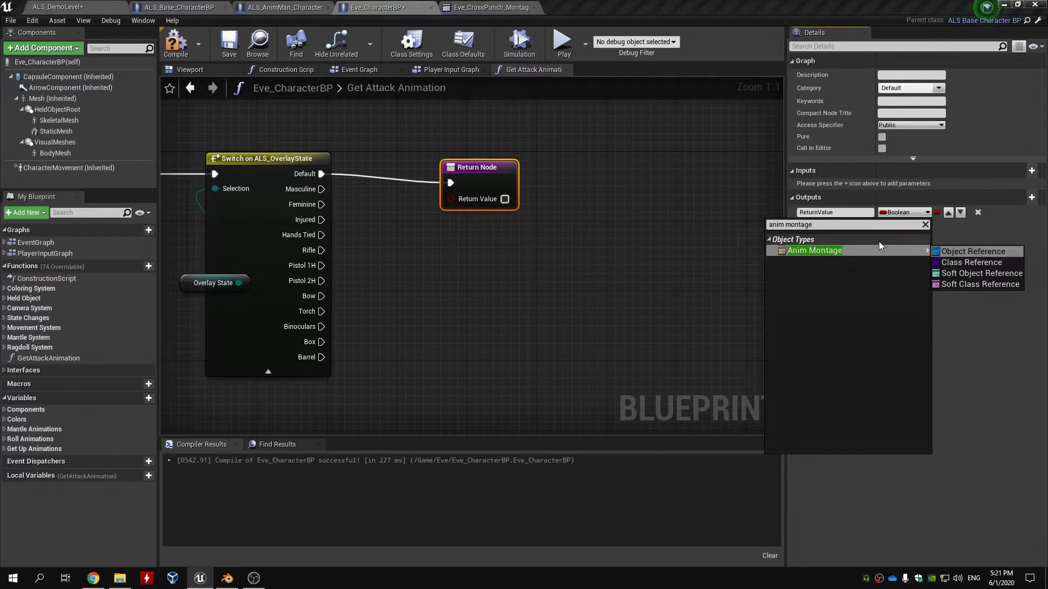
left_click(872, 249)
right_click_drag(572, 277, 695, 273)
left_click_drag(626, 170, 679, 162)
right_click_drag(593, 279, 501, 280)
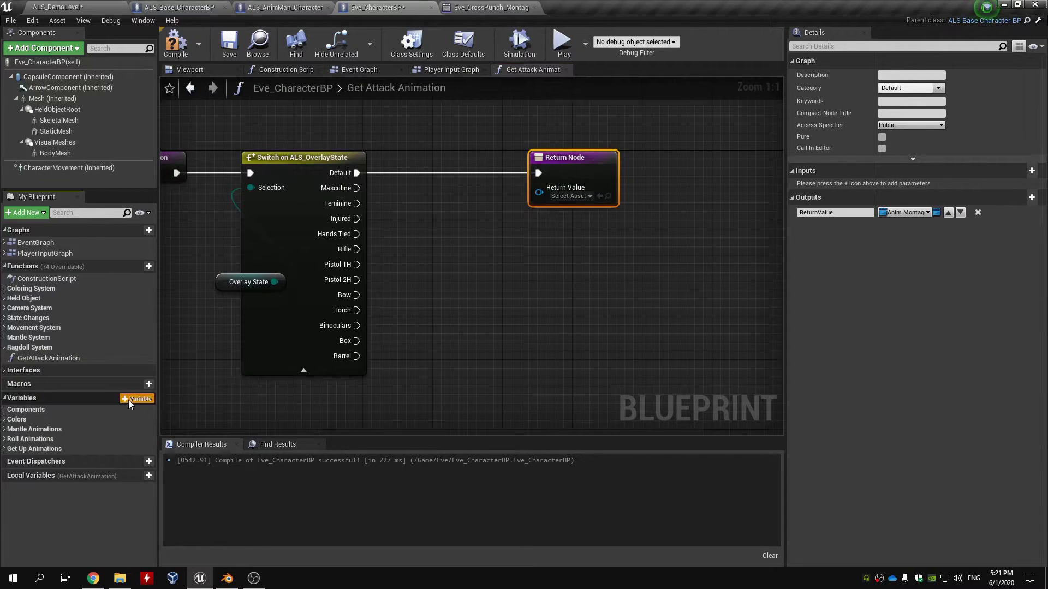
Step: Create a variable named Punch_1 of type Anim Montage and compile the blueprint
left_click(149, 398)
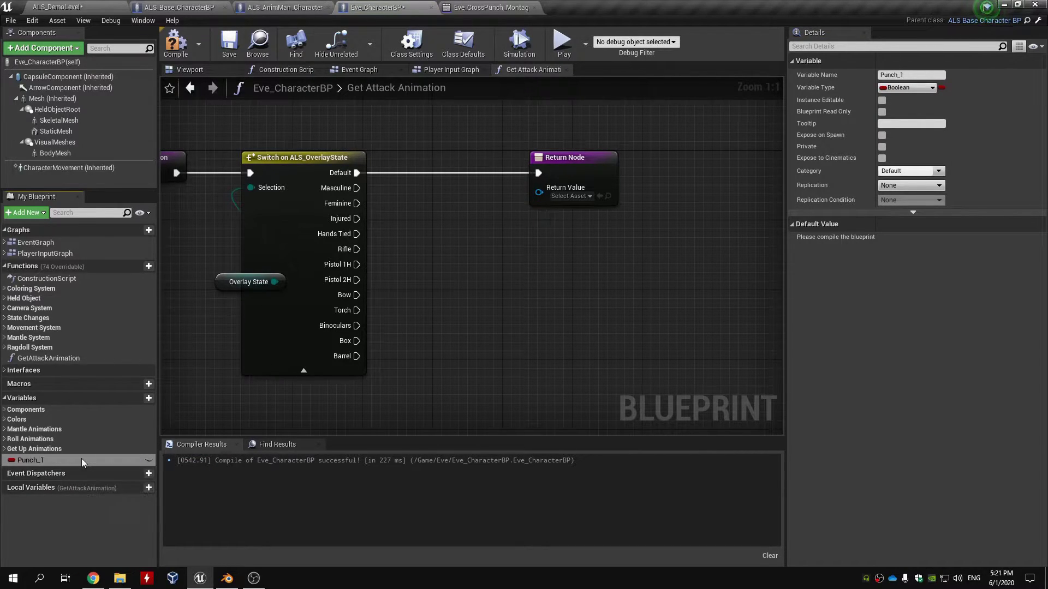
left_click(910, 88)
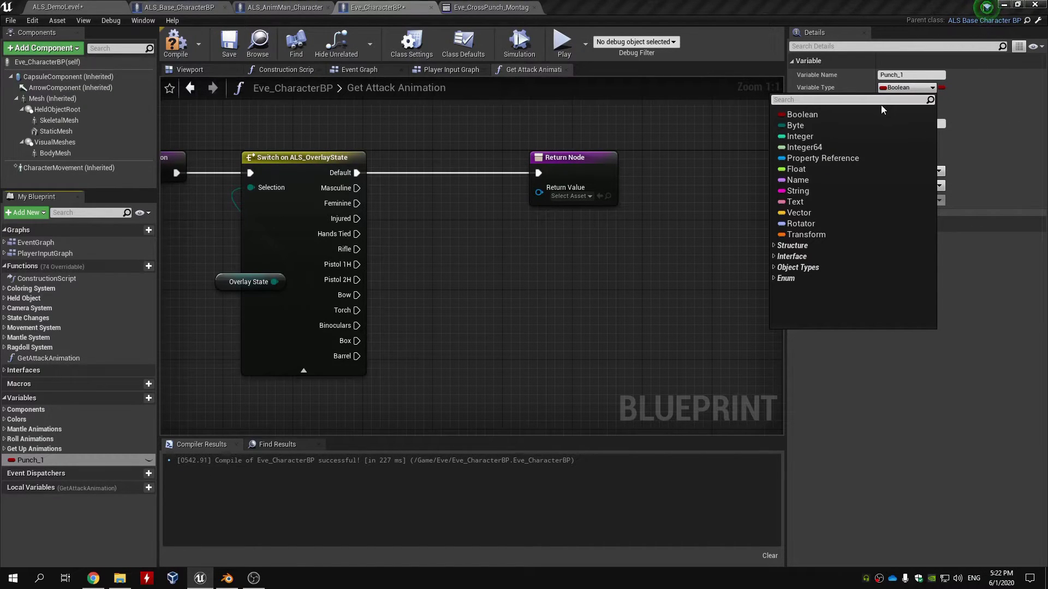
type("anim montage")
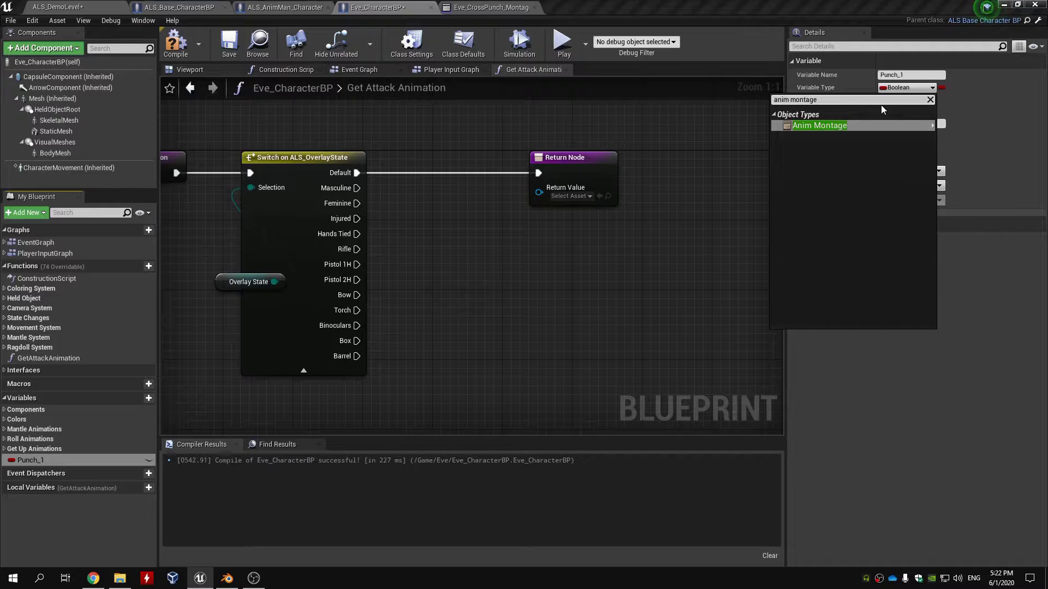
left_click(877, 126)
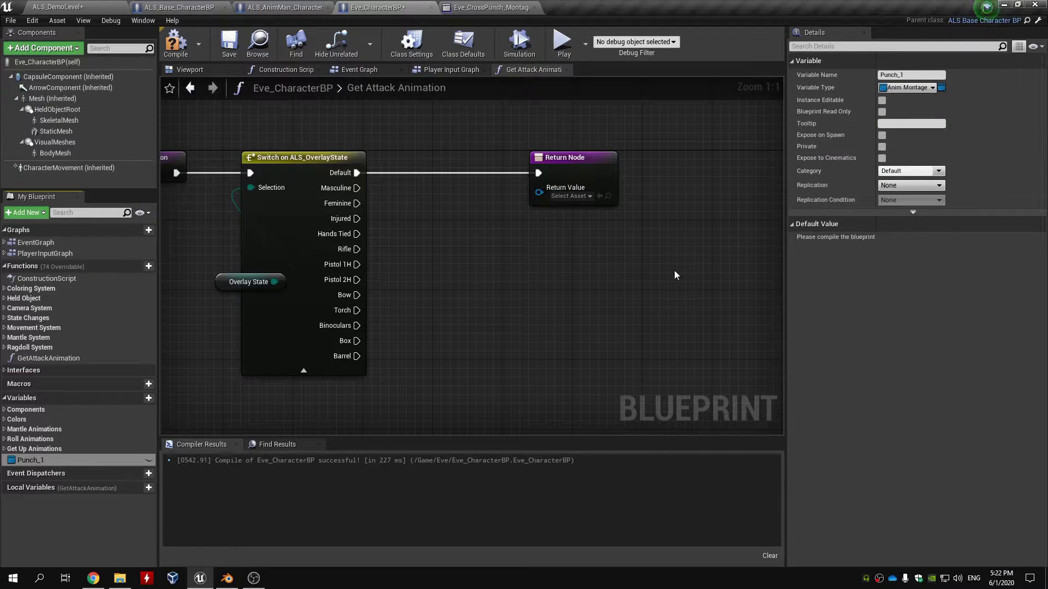
left_click(187, 59)
Step: Set Punch_1's default value to Eve_CrossPunch_Montage and connect the variable to the Return Node's Return Value
left_click(963, 248)
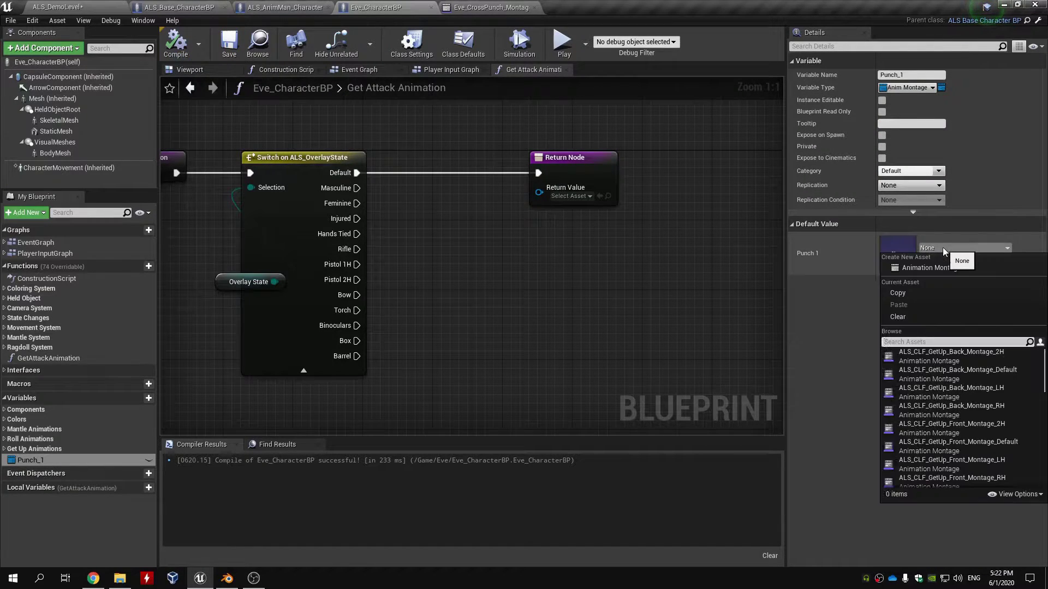
left_click(931, 341)
left_click(277, 5)
left_click(183, 4)
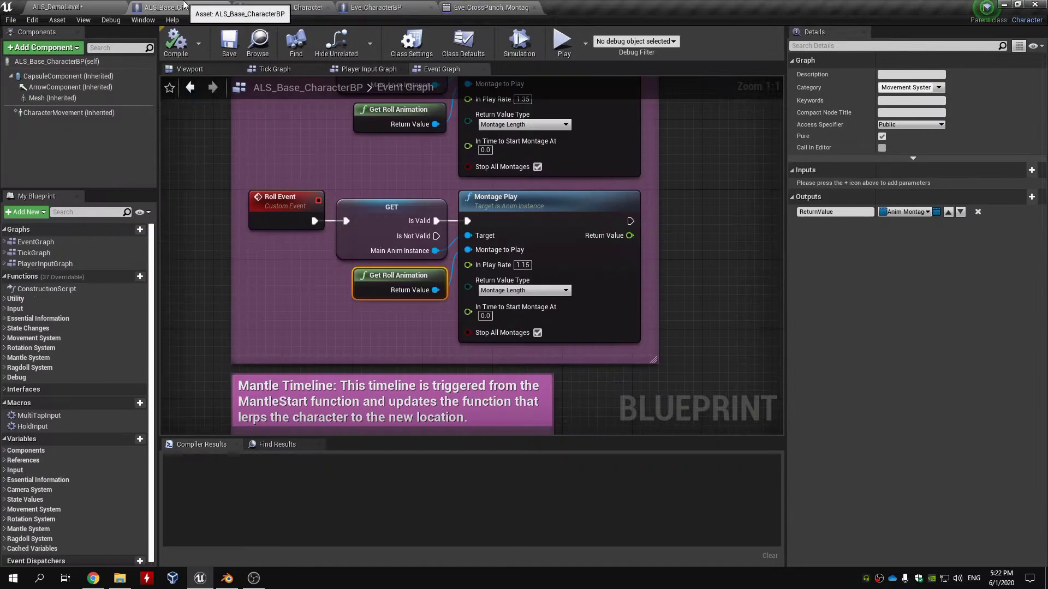
left_click(82, 4)
left_click(419, 5)
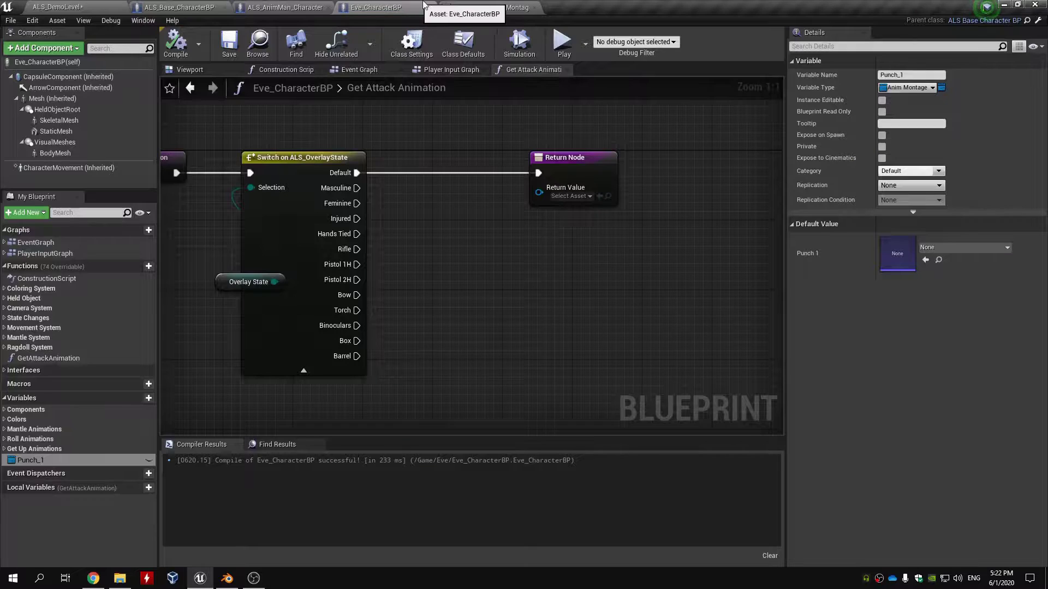
left_click(925, 259)
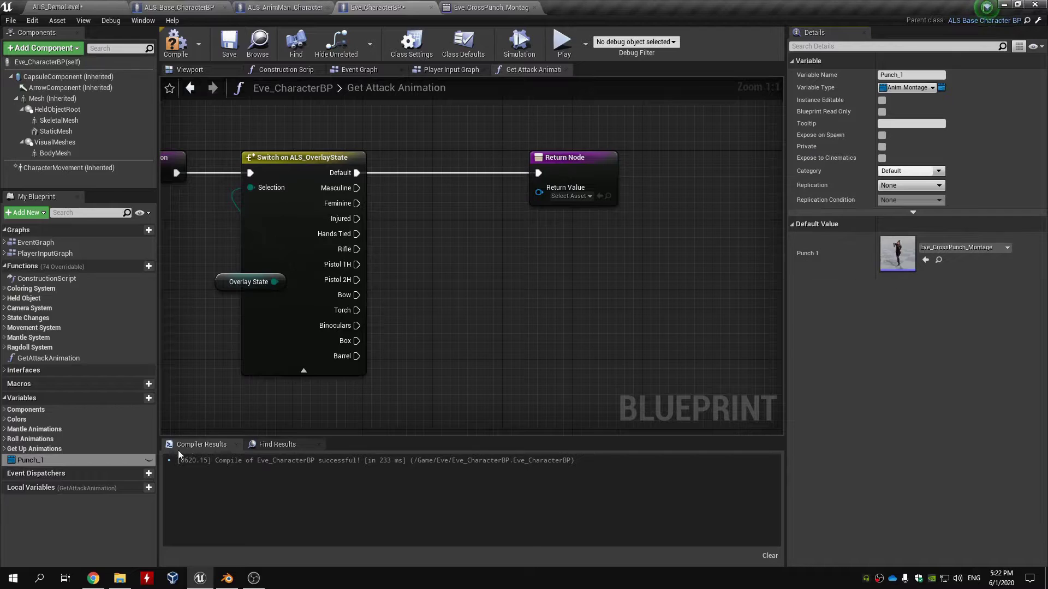
left_click_drag(462, 250, 539, 191)
left_click(470, 266)
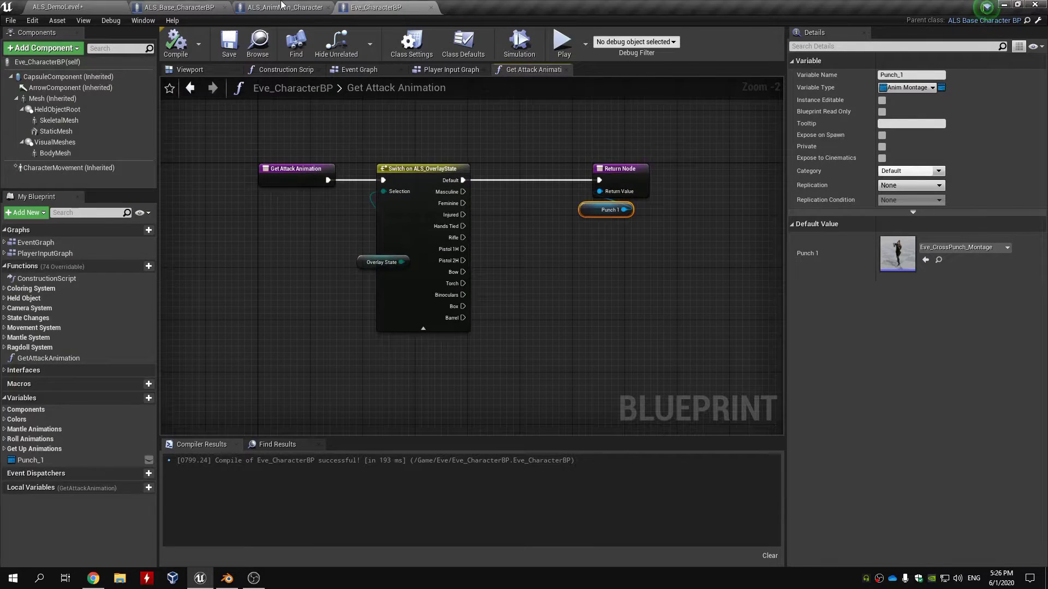
Step: In Eve_CharacterBP's Event Graph, add a Get Main Anim Instance node next to Attack Event
left_click(282, 7)
left_click(373, 7)
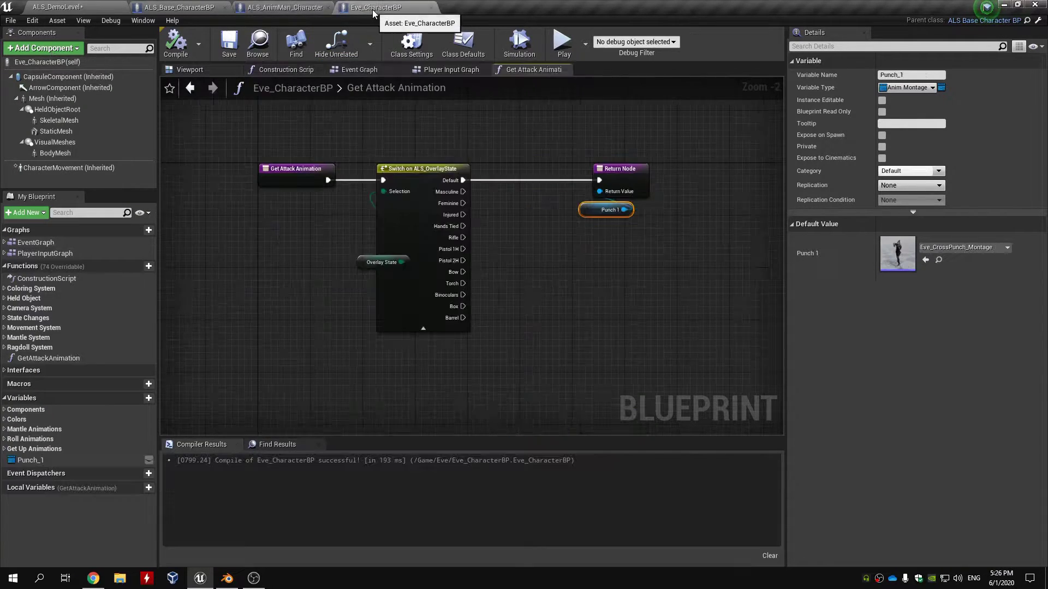
left_click(370, 72)
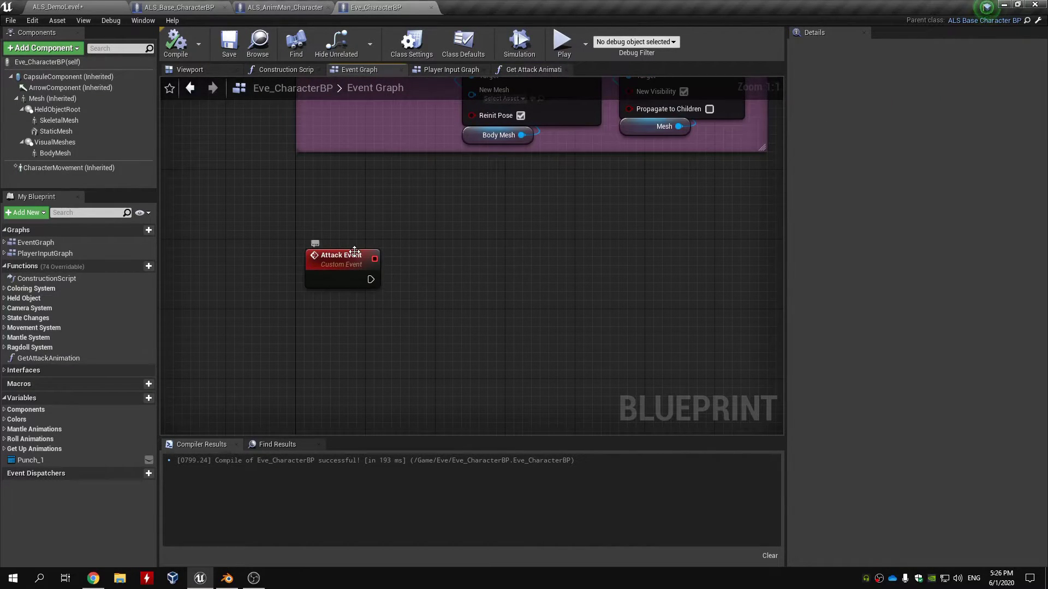
left_click_drag(466, 276, 466, 277)
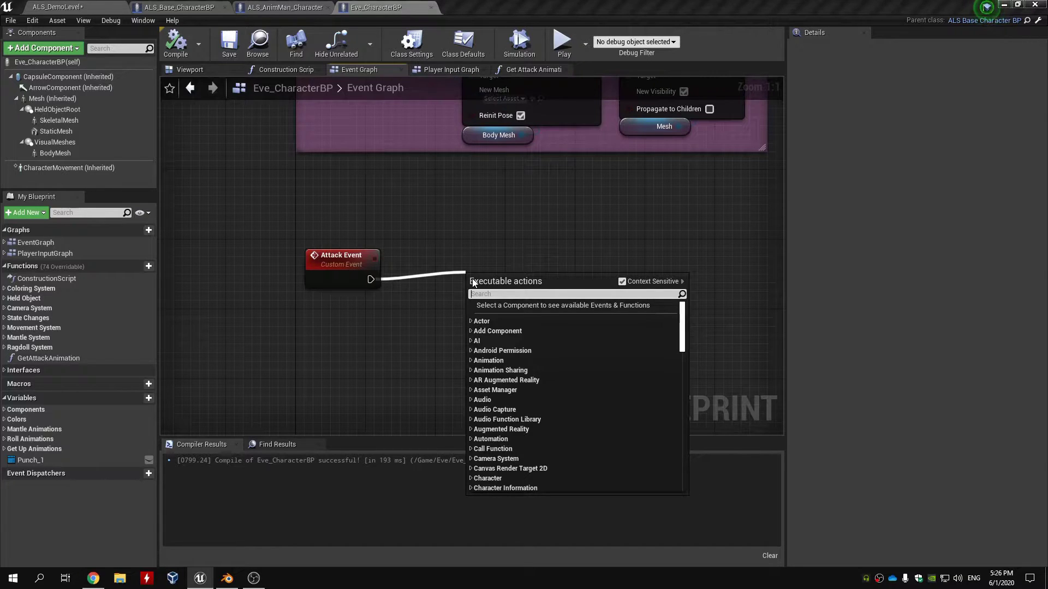
left_click(415, 302)
right_click(415, 302)
type("get")
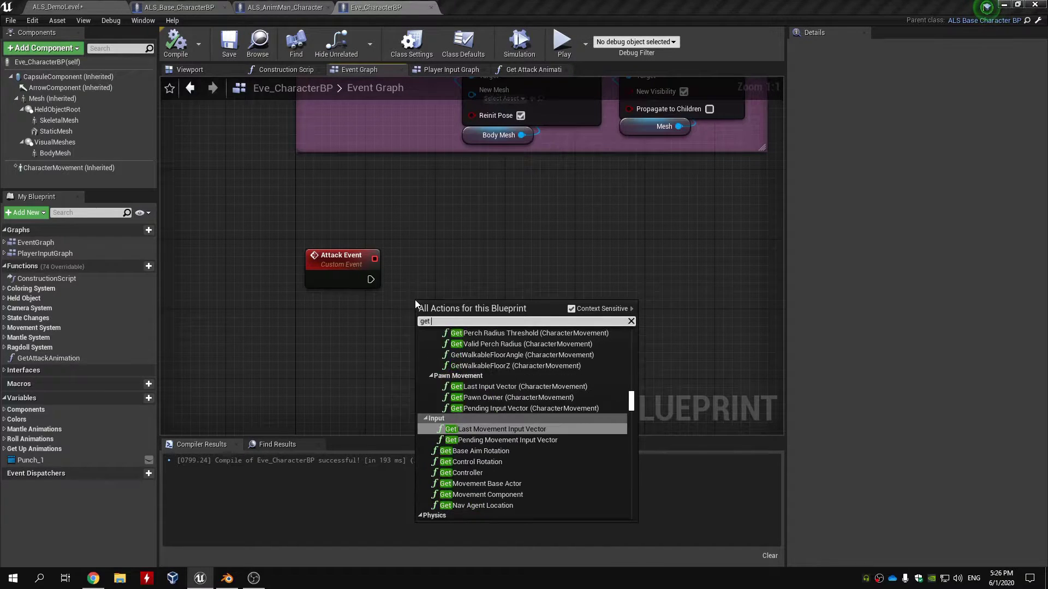
type(" main anim")
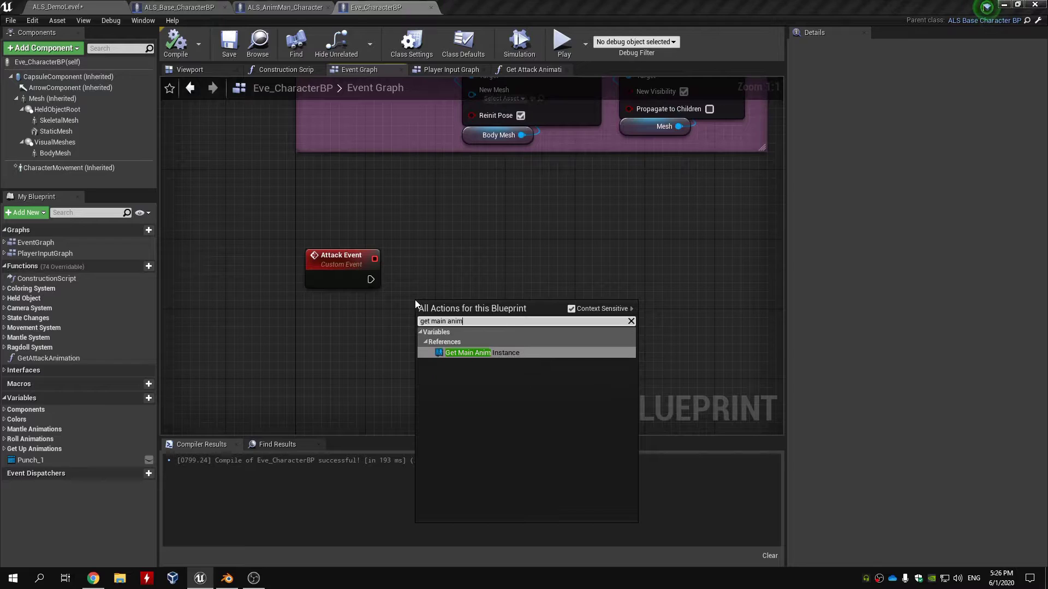
left_click(544, 353)
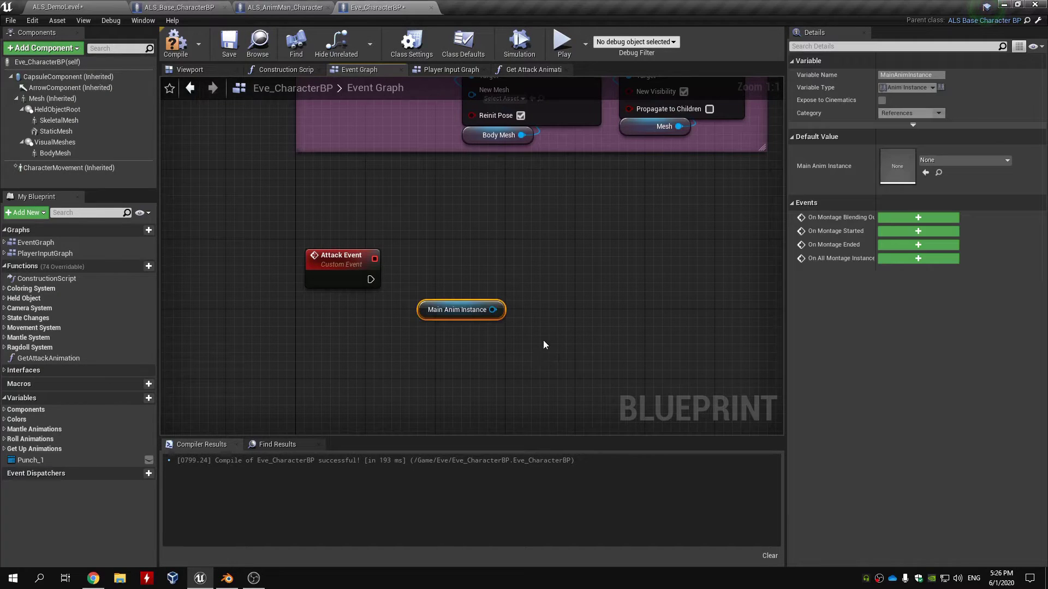
Step: Convert the Main Anim Instance getter to a validated get and run it from Attack Event
right_click(481, 304)
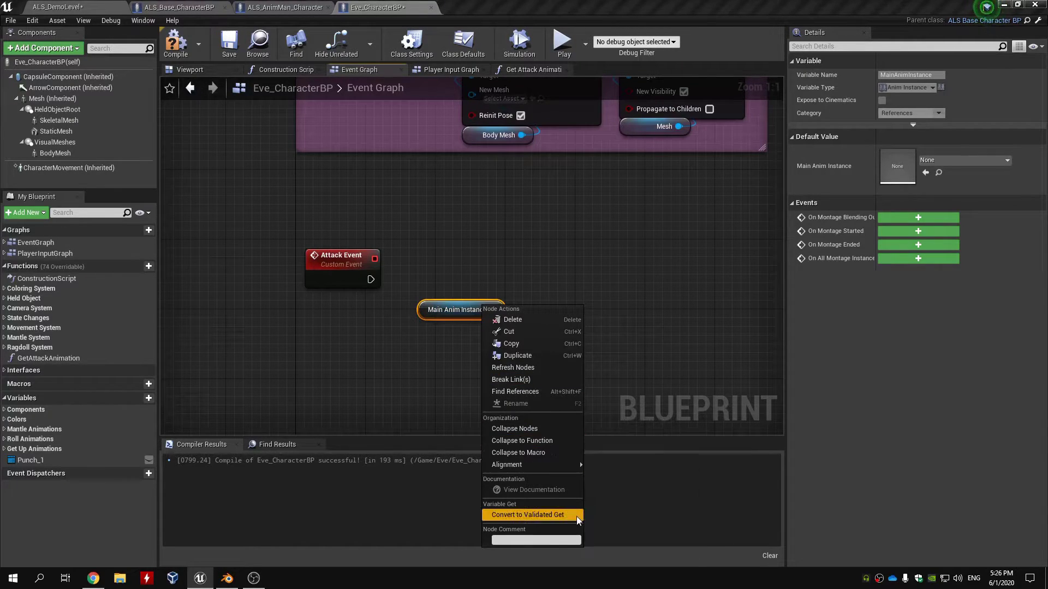
left_click(575, 516)
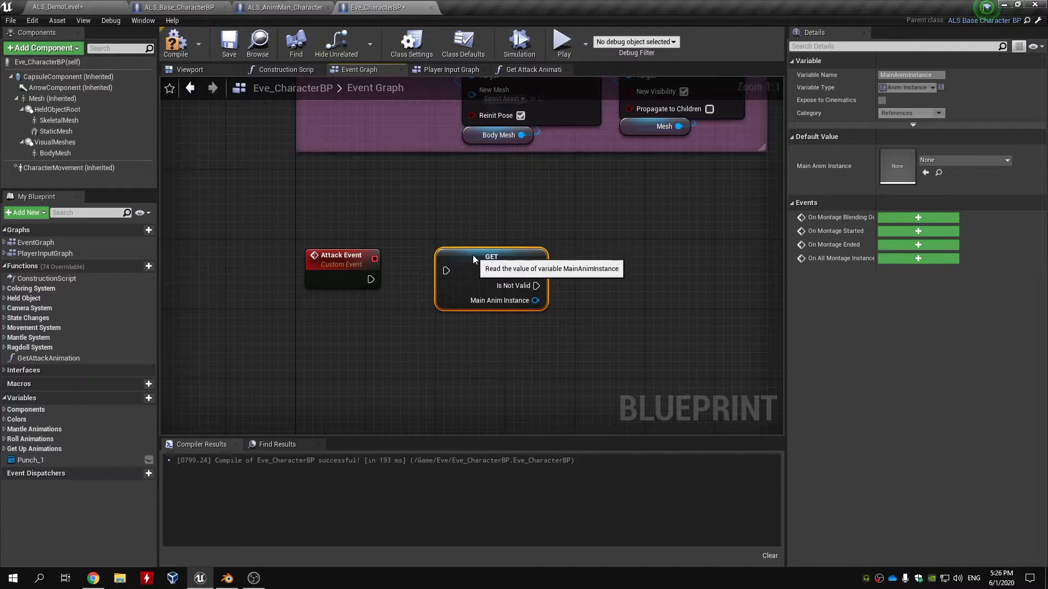
left_click_drag(431, 277, 436, 273)
right_click_drag(475, 231, 422, 220)
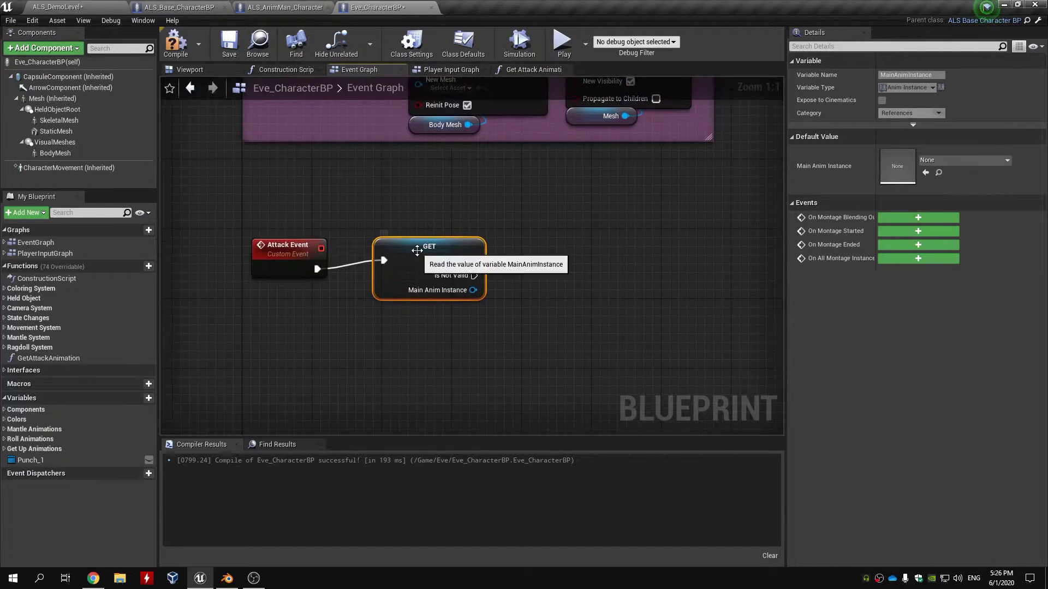
Step: Add a Montage Play node targeting Main Anim Instance and run it from the getter's Is Valid output
right_click(491, 256)
left_click_drag(473, 290, 564, 260)
type("play")
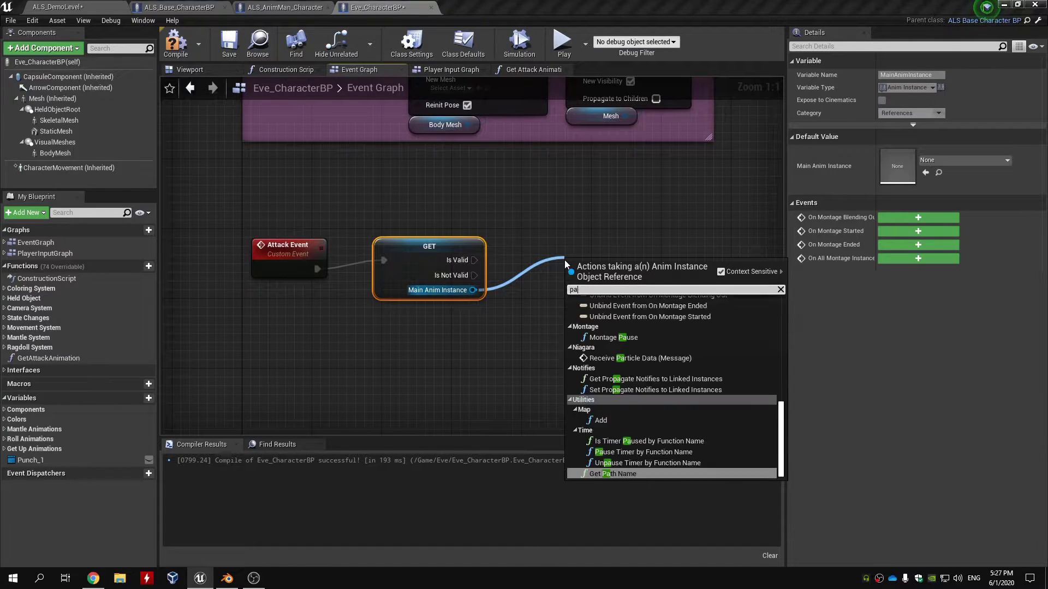
type(" montage")
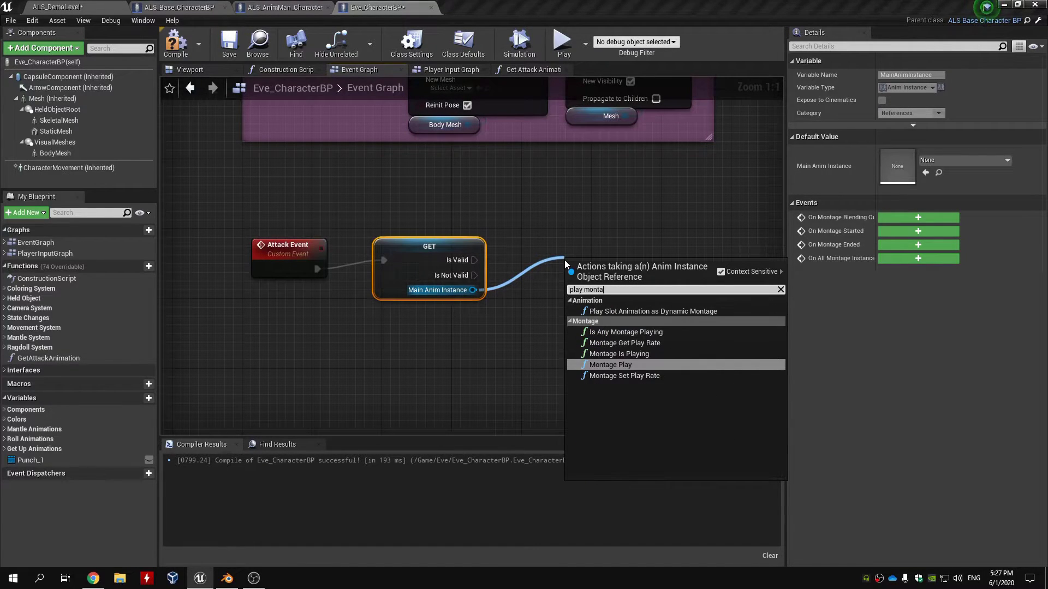
left_click(690, 367)
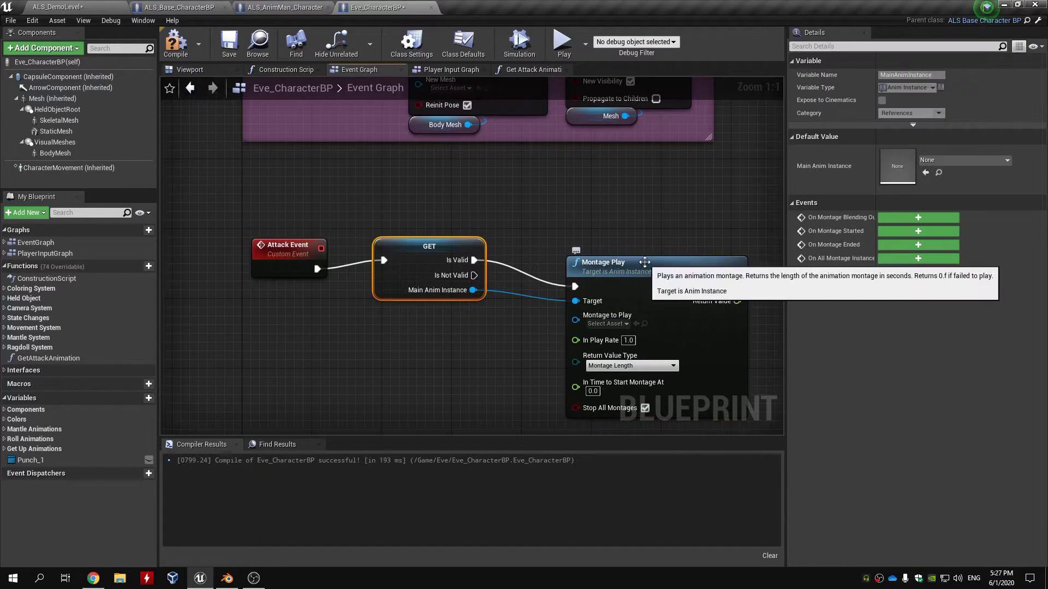
left_click_drag(614, 257, 589, 239)
right_click_drag(638, 217, 554, 187)
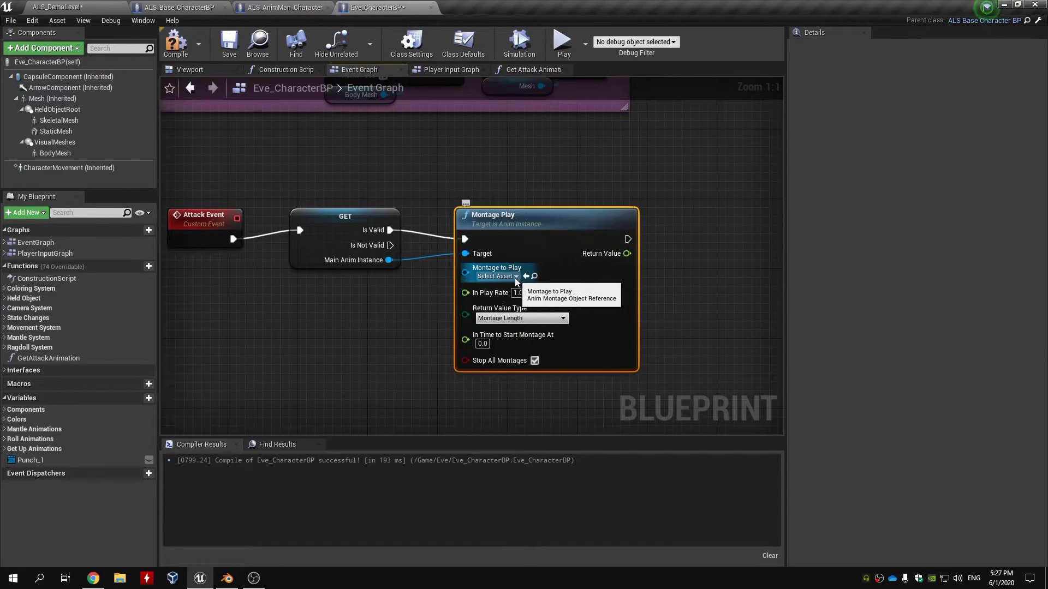
right_click_drag(717, 299, 735, 271)
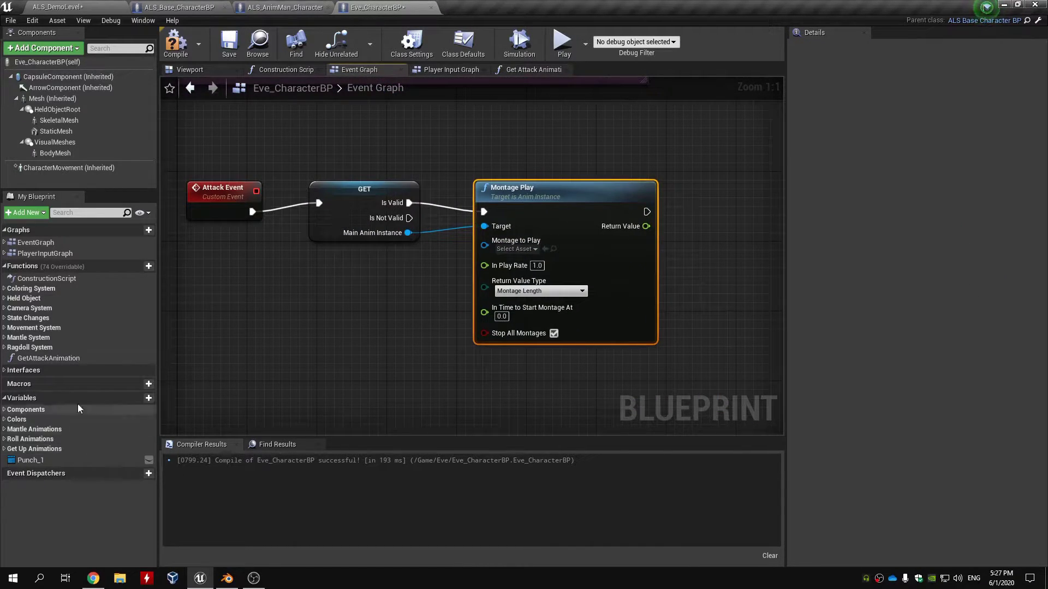
Step: Make GetAttackAnimation a pure function, feed its Return Value into Montage Play's Montage to Play input, and compile the blueprint
left_click_drag(107, 357, 367, 363)
left_click(881, 136)
left_click_drag(363, 353, 413, 311)
left_click_drag(476, 250, 484, 245)
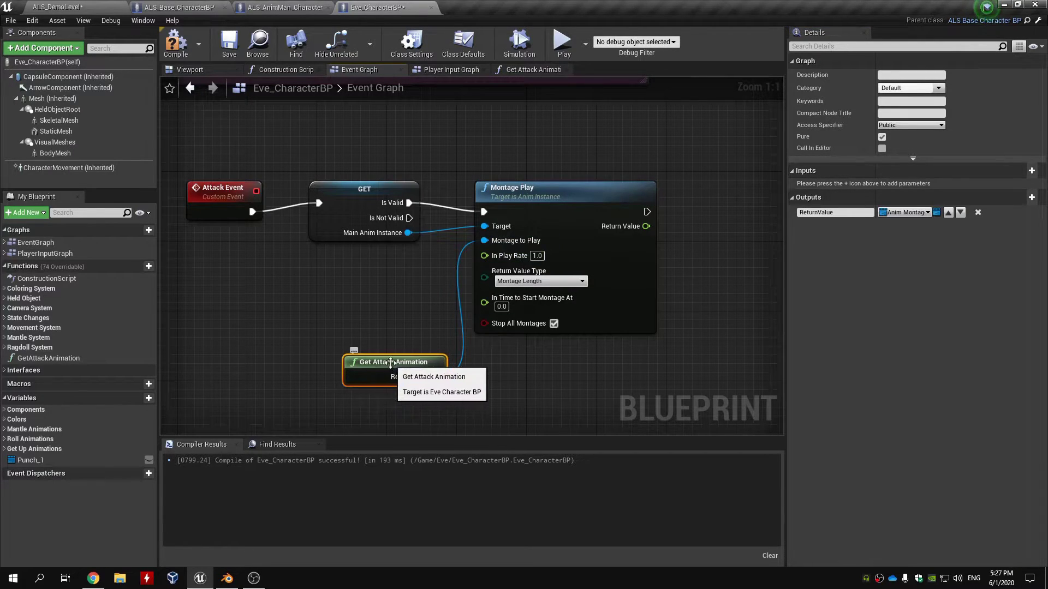
left_click_drag(385, 364, 490, 339)
left_click(431, 336)
left_click(172, 54)
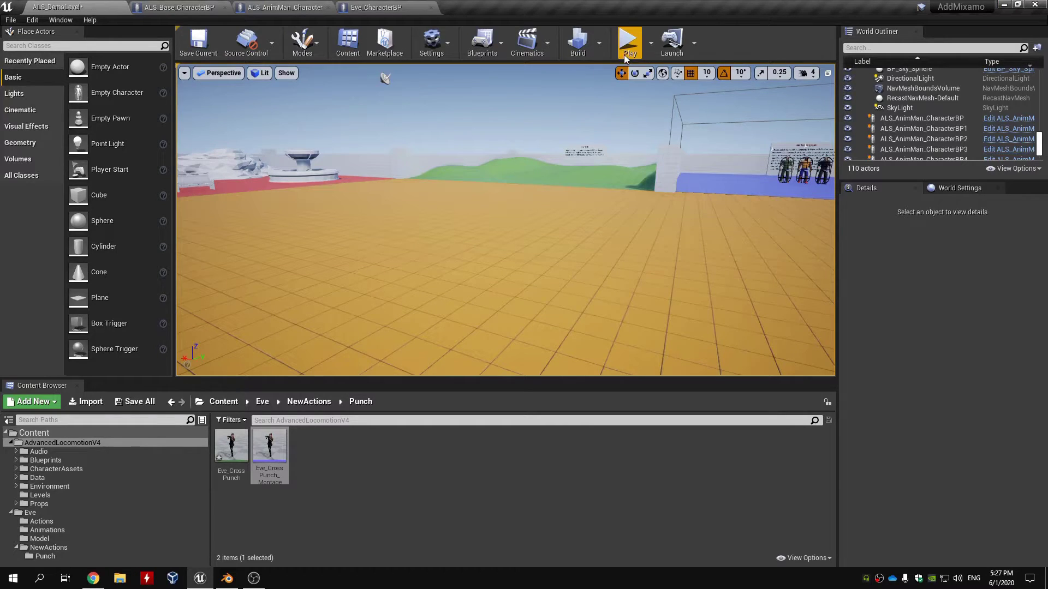
Step: Play the demo level, run Eve forward to test the attack, and end the session
left_click(623, 55)
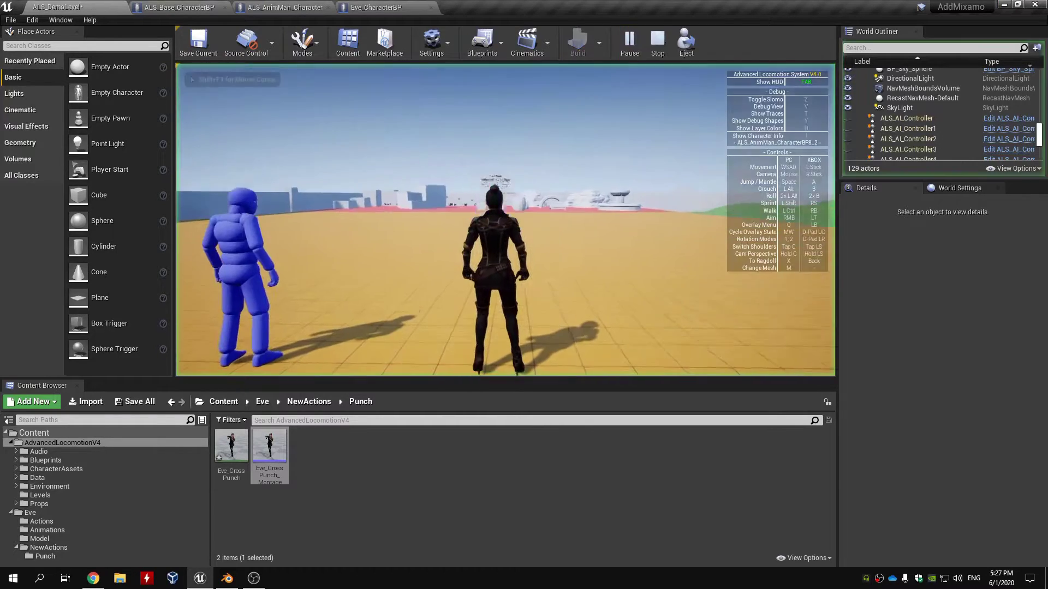
key("w")
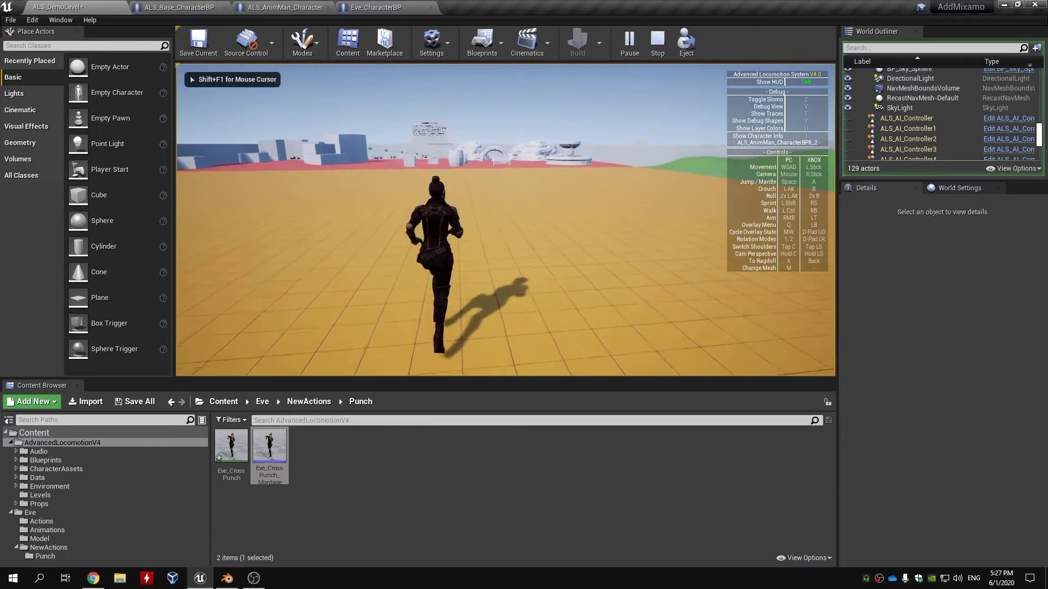
key("Escape")
Step: Open Eve_CrossPunch_Montage and look through its asset details and related assets for the animation's playback settings
left_click(354, 7)
left_click(92, 5)
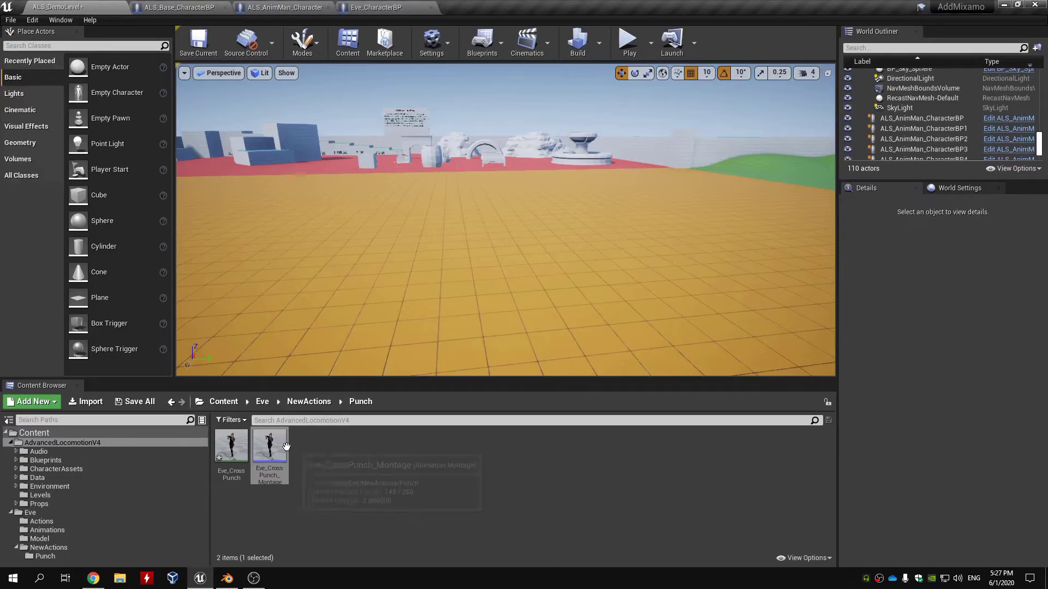
double_click(273, 446)
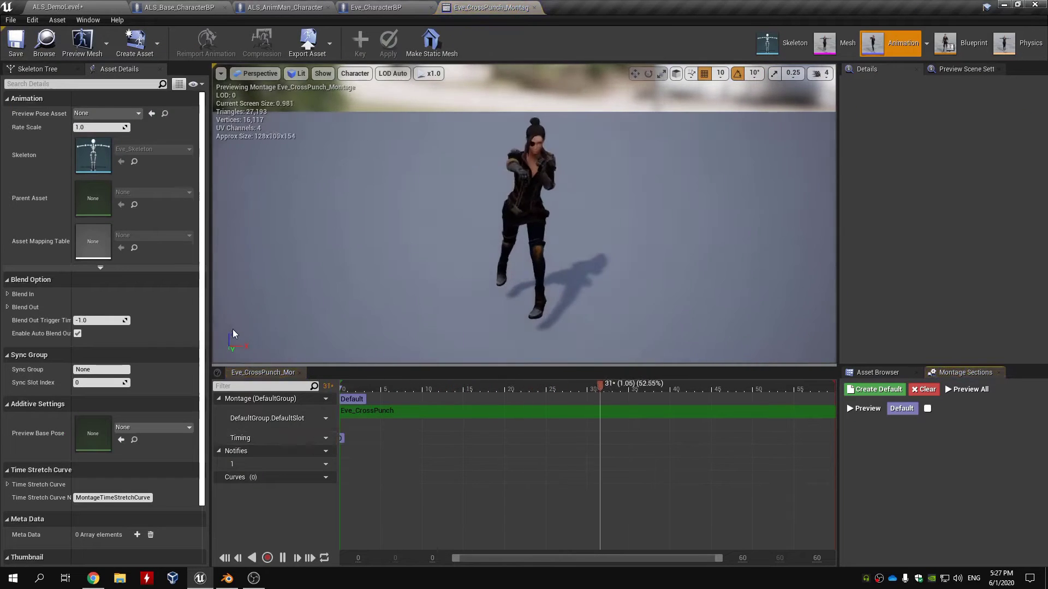
scroll(200, 328, "down", 2)
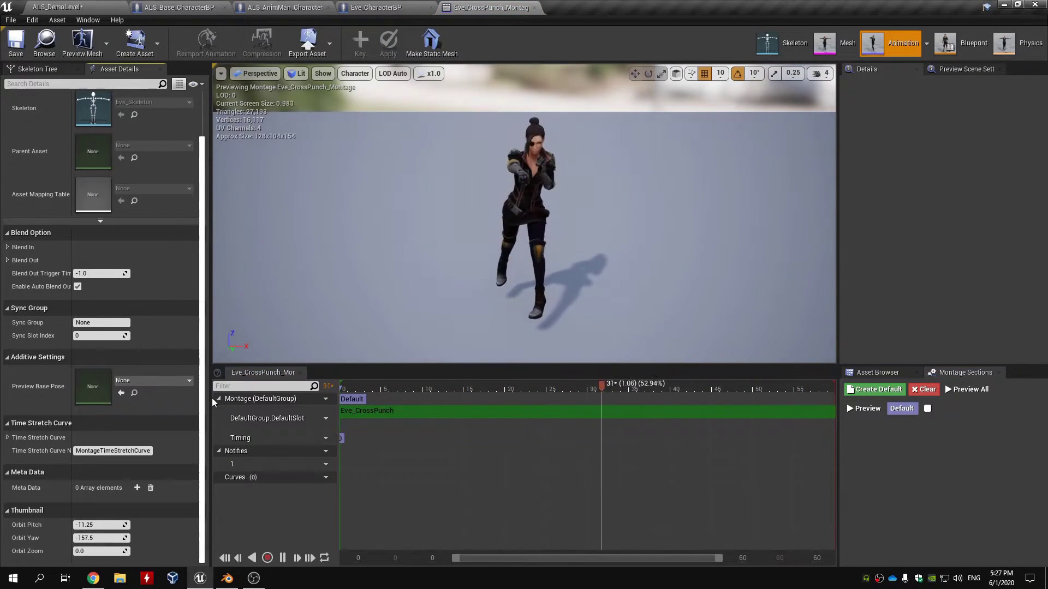
scroll(205, 354, "up", 2)
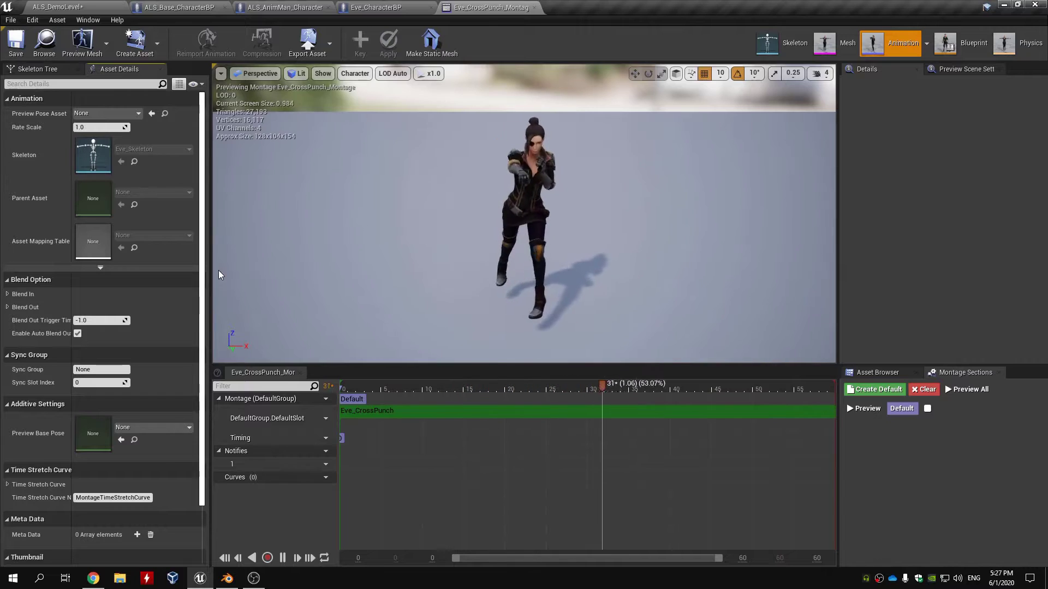
scroll(202, 295, "down", 2)
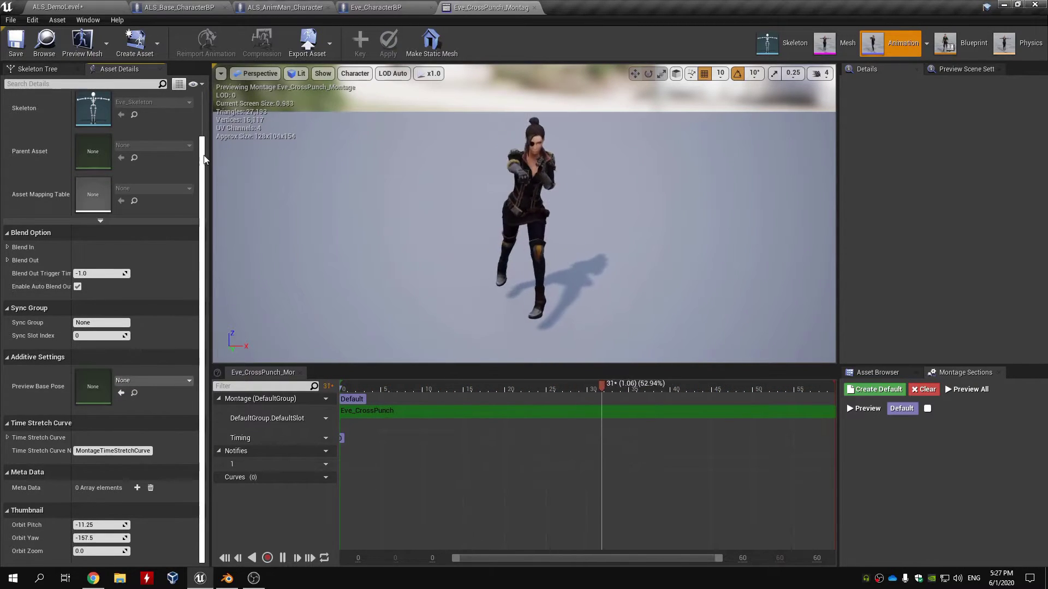
left_click(875, 371)
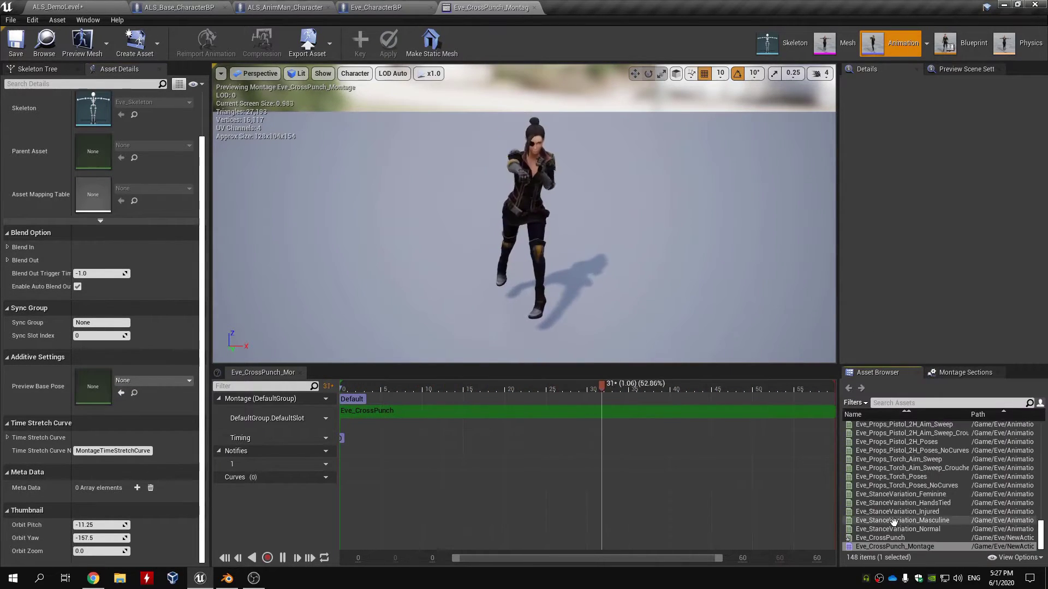
double_click(903, 545)
left_click(369, 5)
left_click(471, 5)
left_click(92, 6)
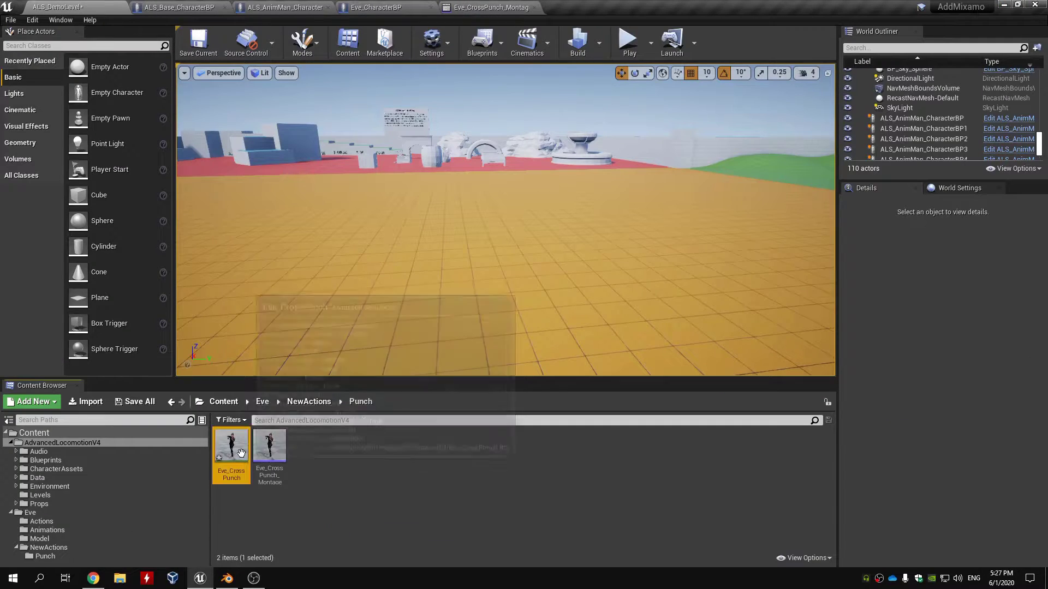
Step: Enable root motion on the Eve_CrossPunch animation and save the asset
double_click(238, 453)
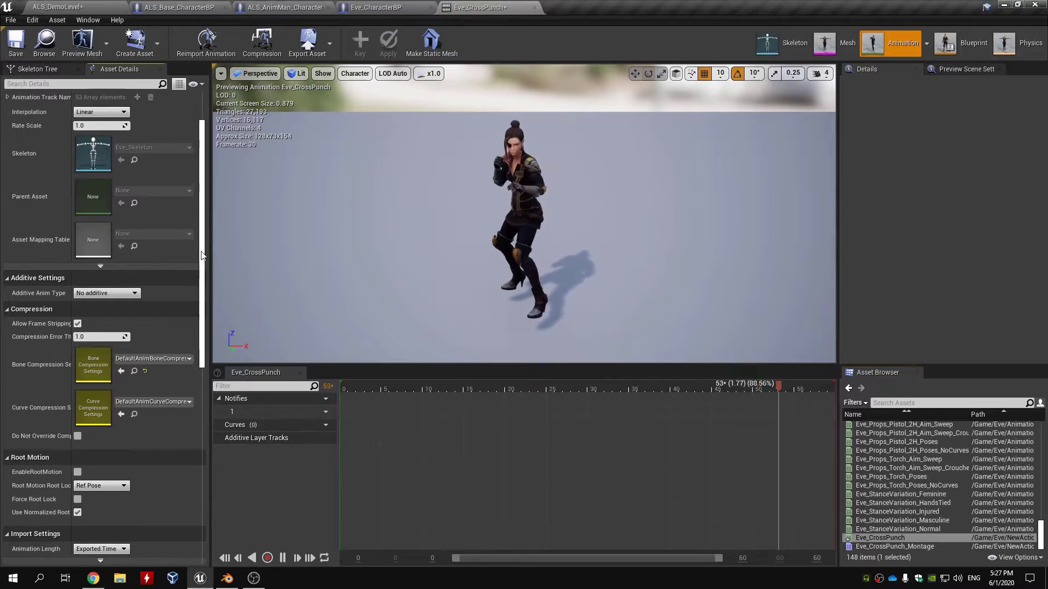
scroll(200, 352, "down", 5)
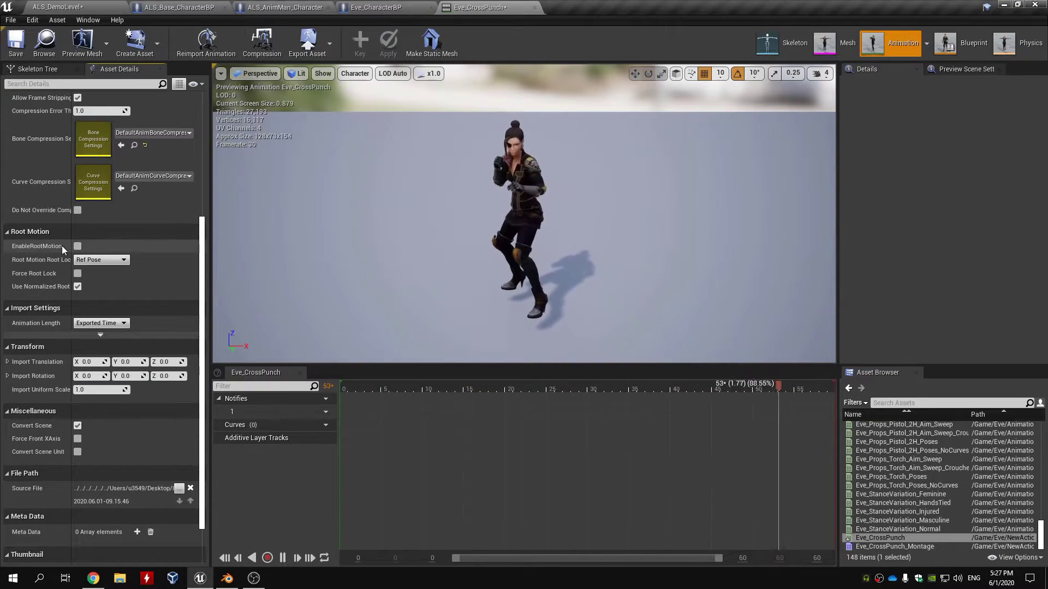
left_click(76, 247)
left_click(16, 43)
Step: Play the demo level again to test Eve's punch with root motion enabled, and stop the session
left_click(73, 7)
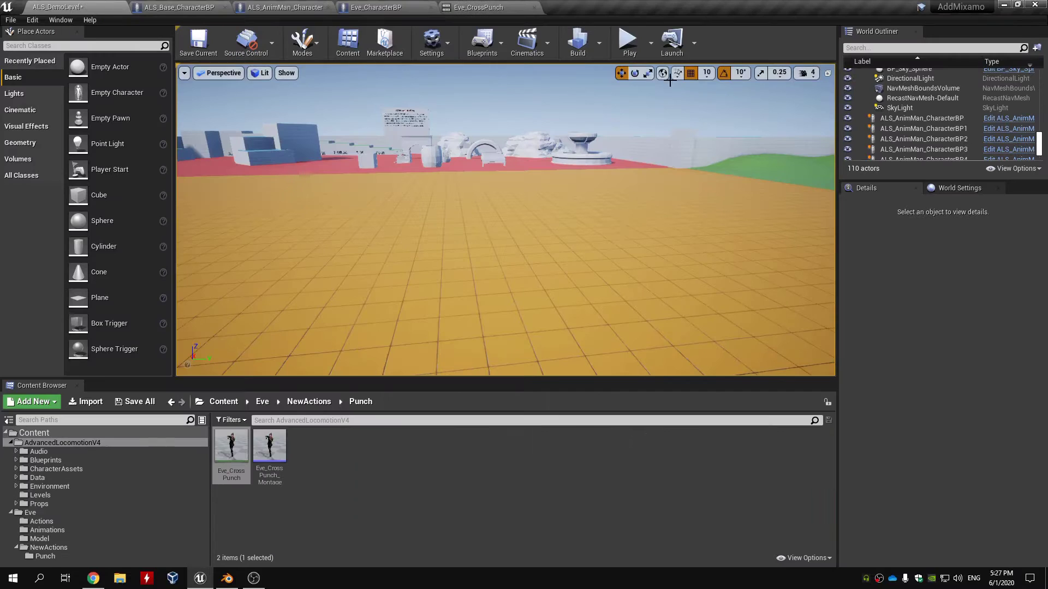
left_click(641, 53)
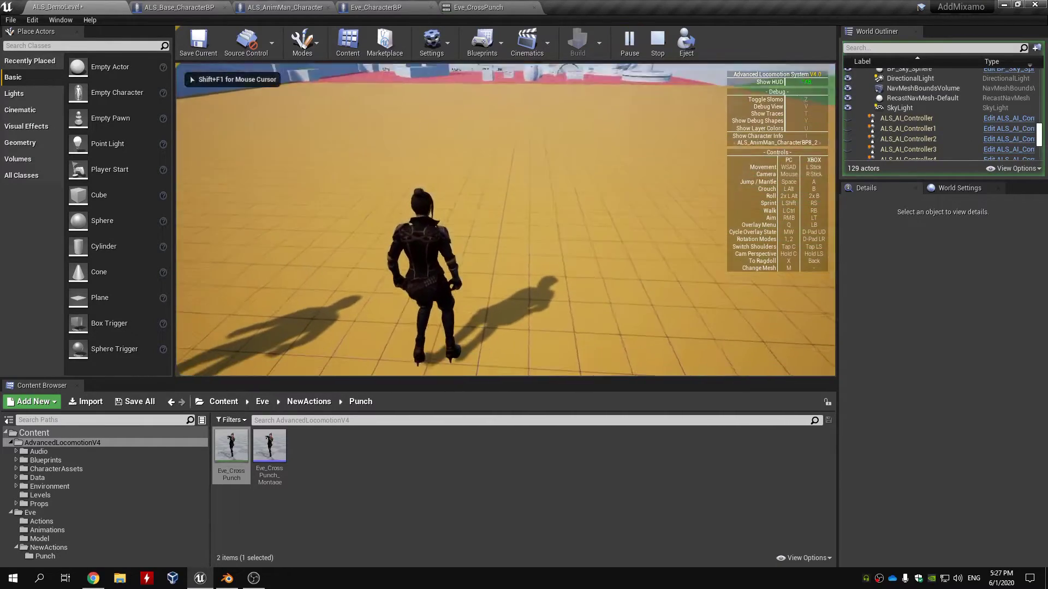
key("w")
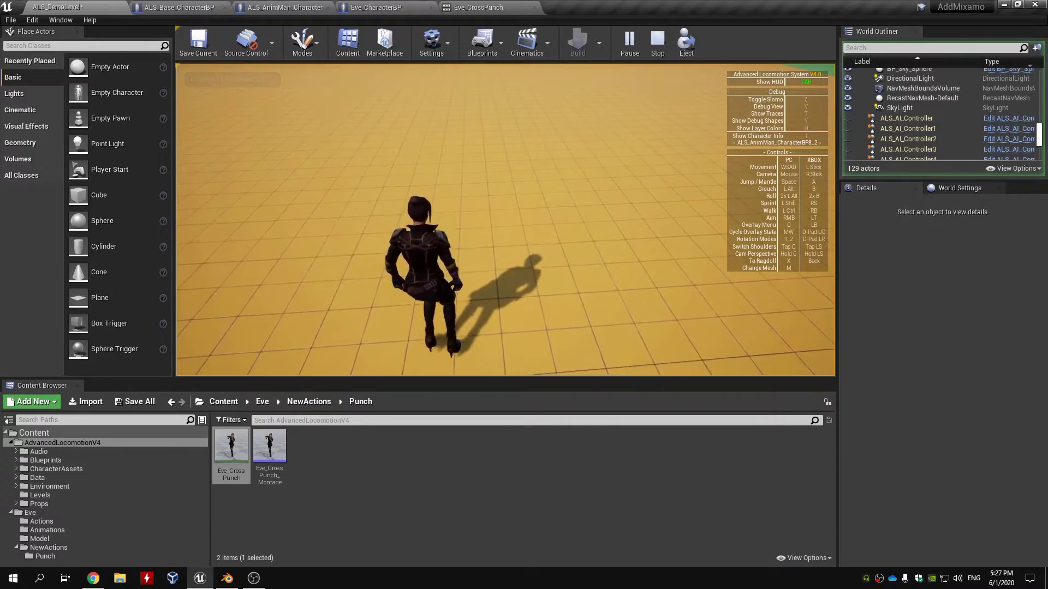
key("w")
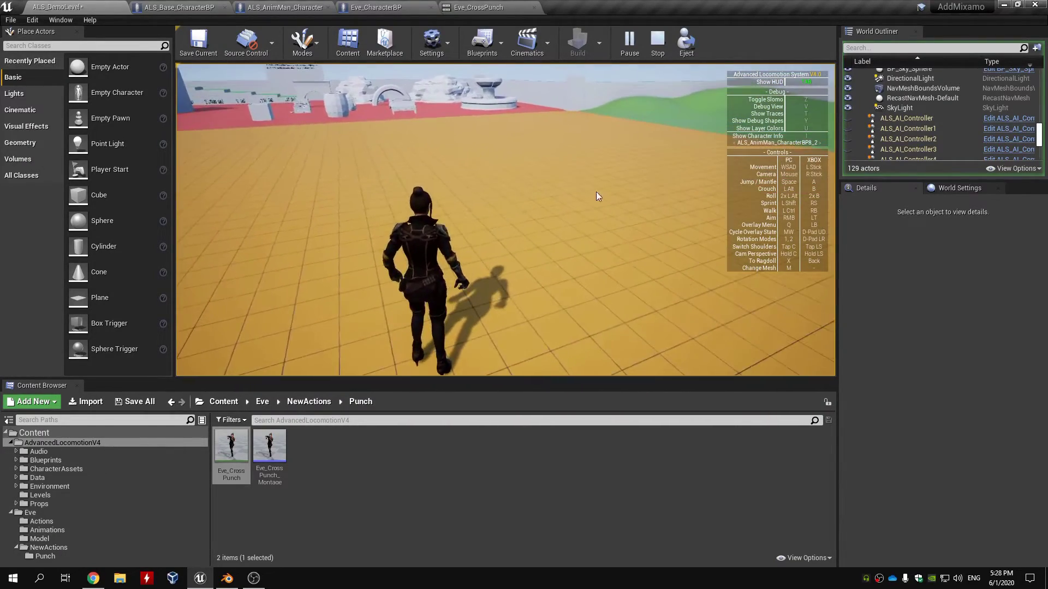
key("Escape")
Step: Set the slot of Eve_CrossPunch_Montage to MovementActionGroup.BaseLayer
left_click(491, 8)
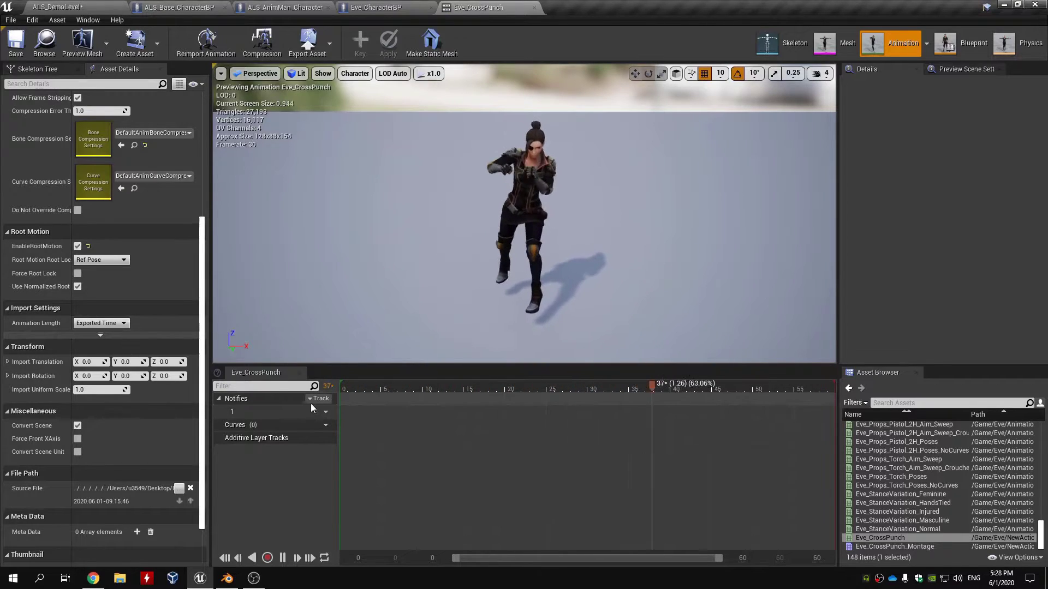
left_click(377, 8)
left_click(474, 8)
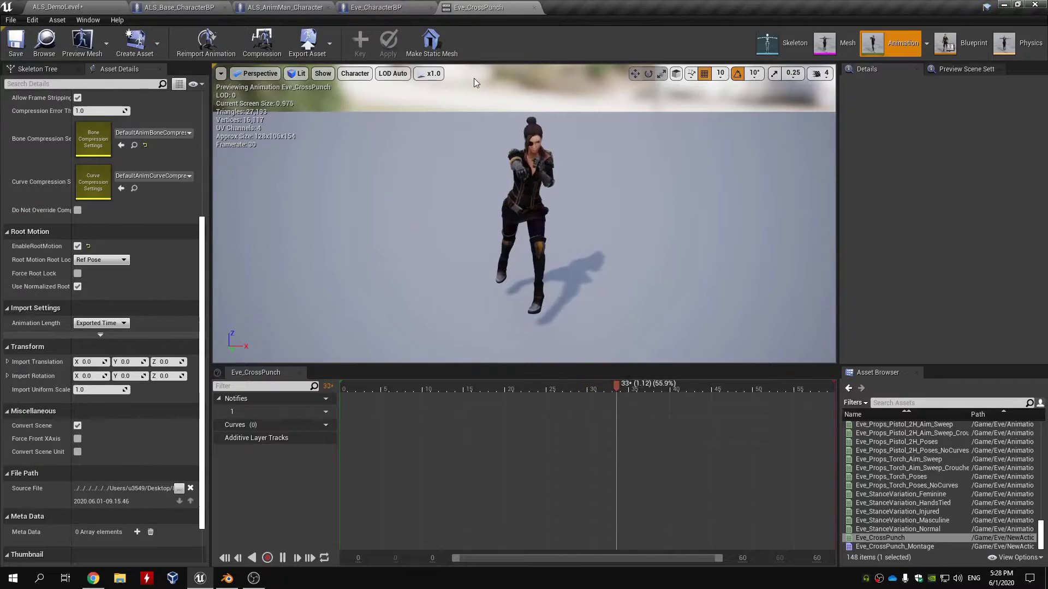
left_click(57, 7)
double_click(270, 448)
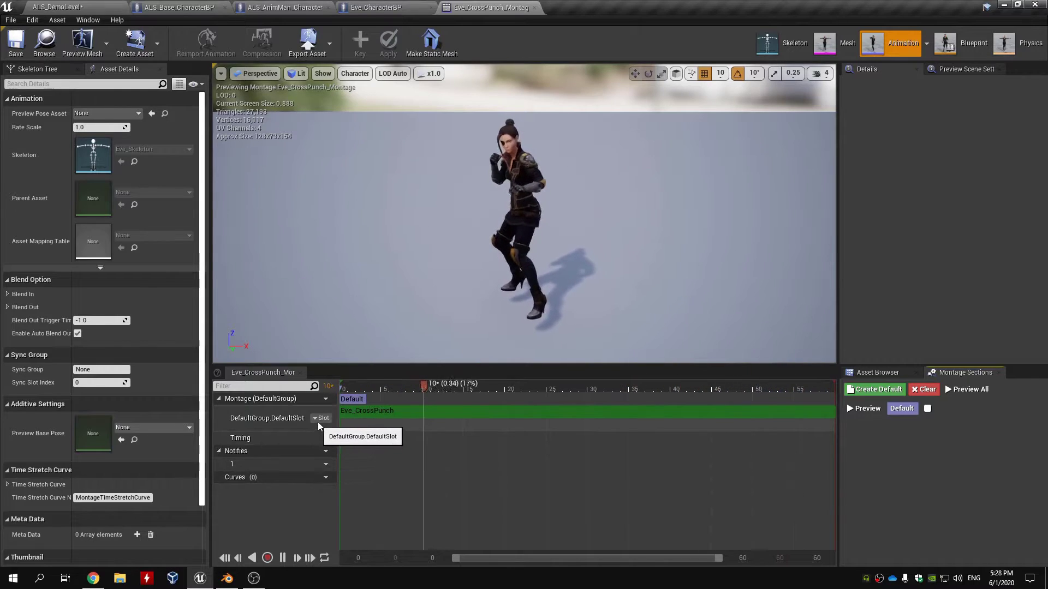
left_click(318, 417)
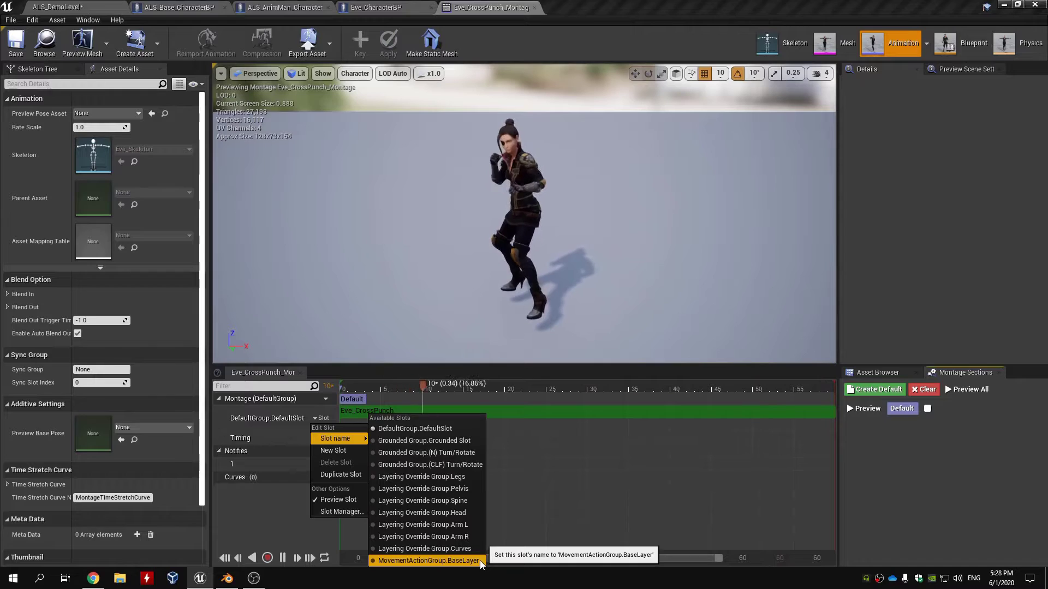
left_click(428, 561)
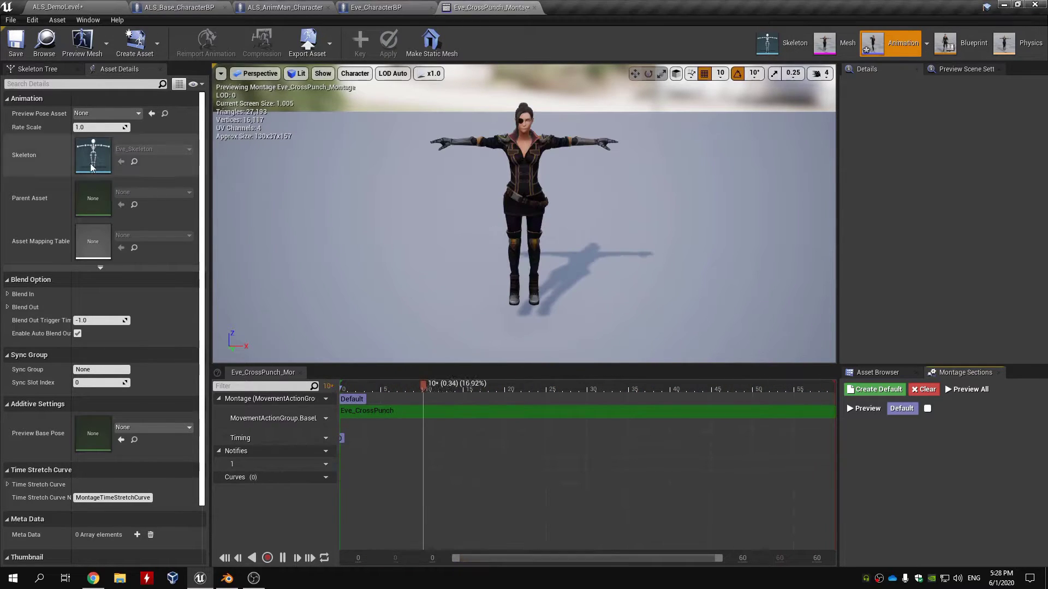
Step: Playtest the level with the BaseLayer slot, changing Eve's overlay state and triggering the punch attack twice, and stop the session
left_click(106, 8)
left_click(641, 58)
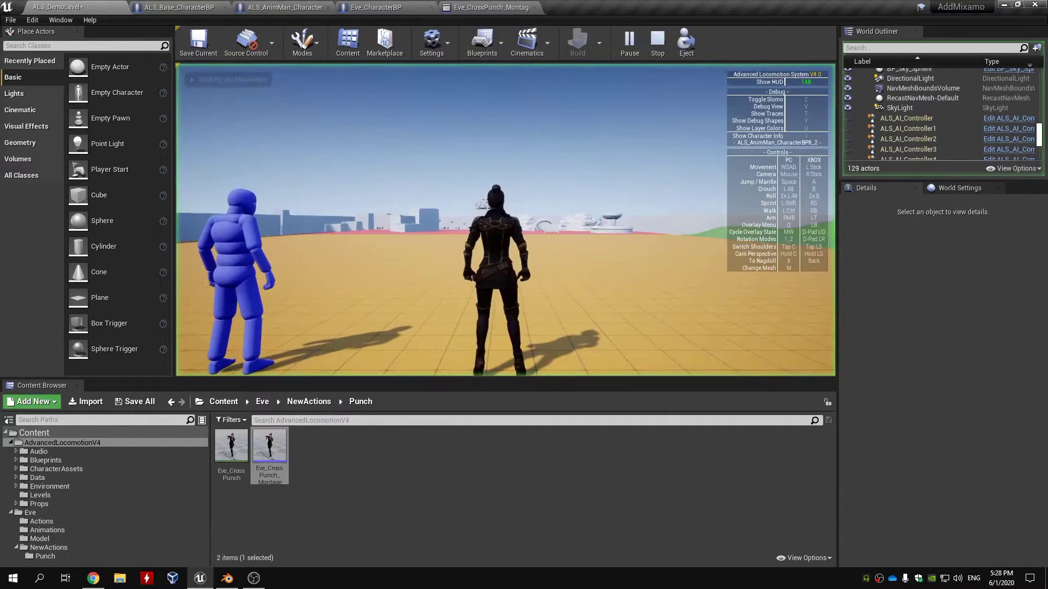
key("w")
key("q")
scroll(505, 219, "up", 1)
left_click(505, 219)
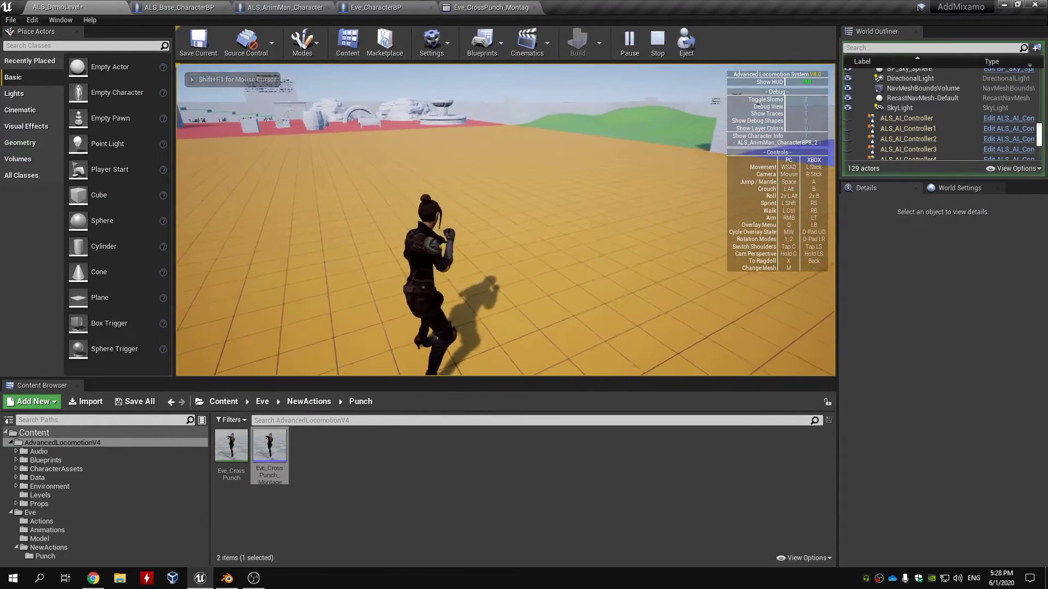
left_click(505, 220)
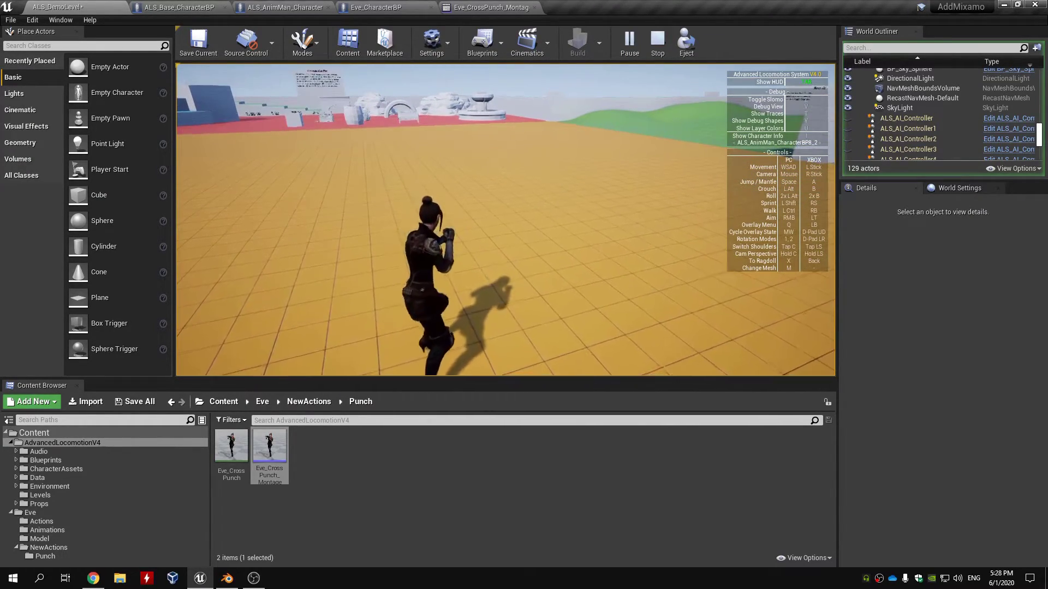
key("Escape")
Step: Review the slot names available for Eve_CrossPunch_Montage without changing its slot
left_click(488, 7)
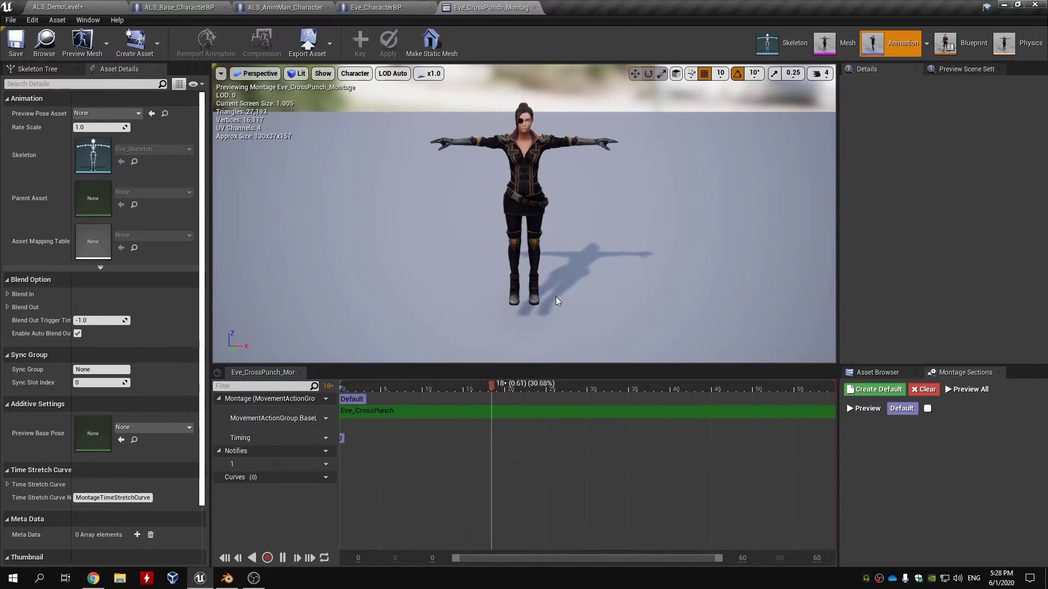
left_click(325, 418)
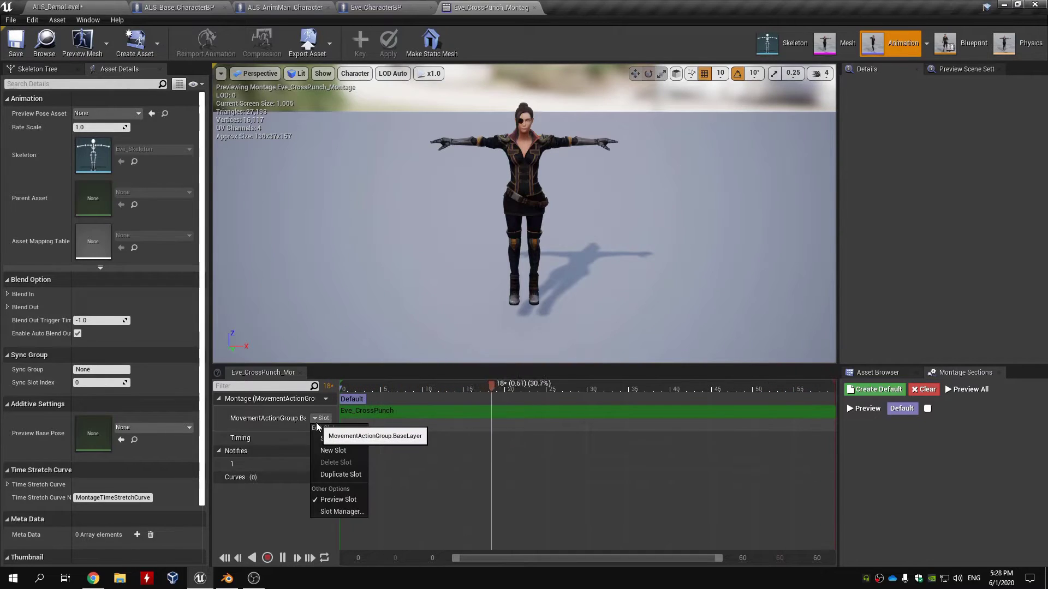
mouse_move(338, 438)
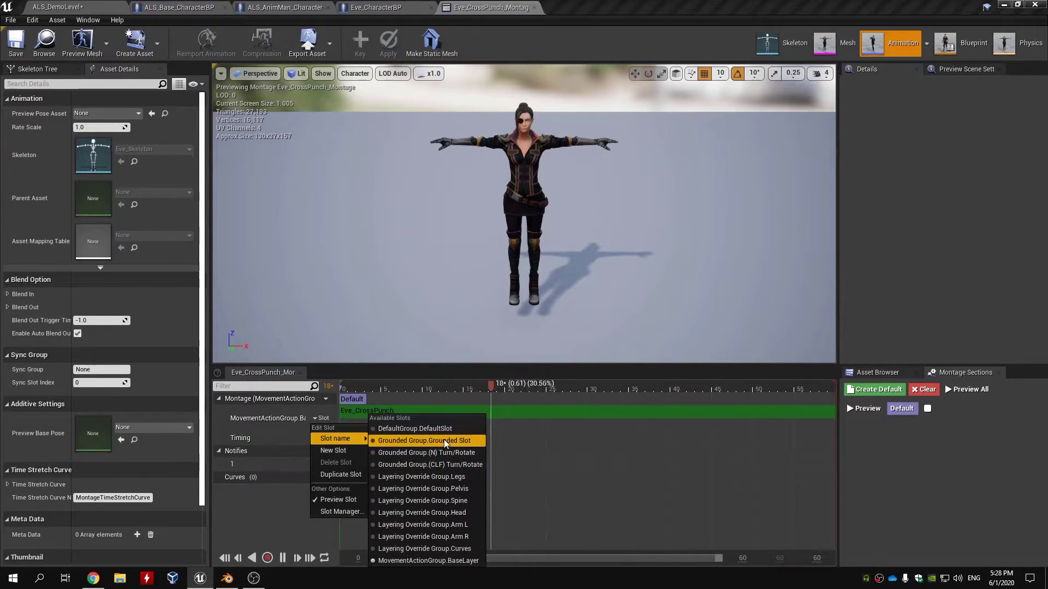
left_click(318, 422)
Step: Start another play session in the demo level and cycle Eve's overlay state to check the punch
left_click(71, 8)
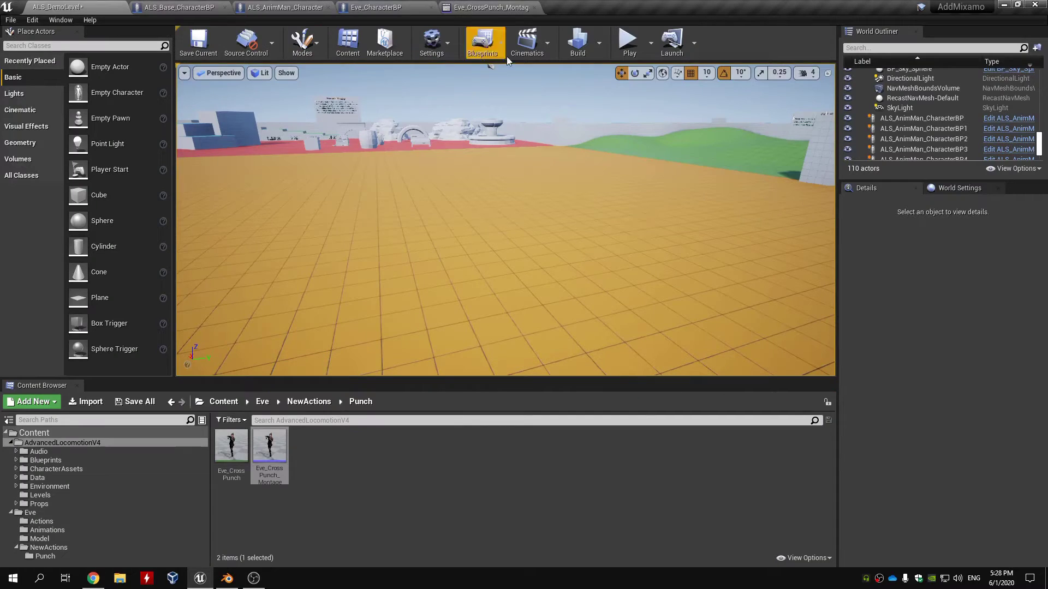
left_click(628, 46)
key("q")
key("q")
scroll(506, 220, "down", 1)
key("f")
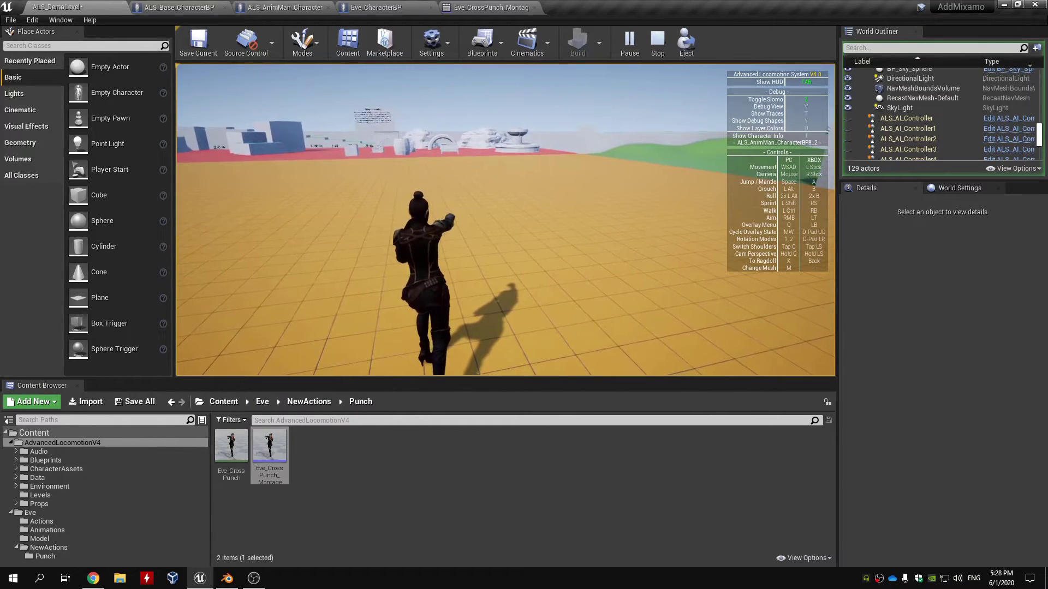
Step: End the current play session and inspect the curves of Eve_CrossPunch_Montage
key("w")
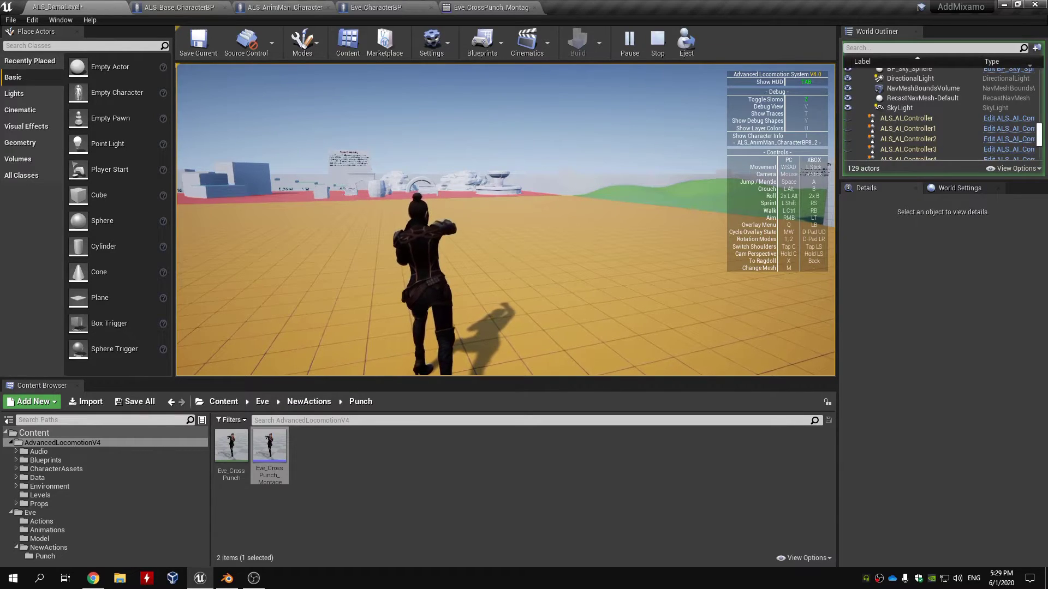
key("Escape")
left_click(463, 8)
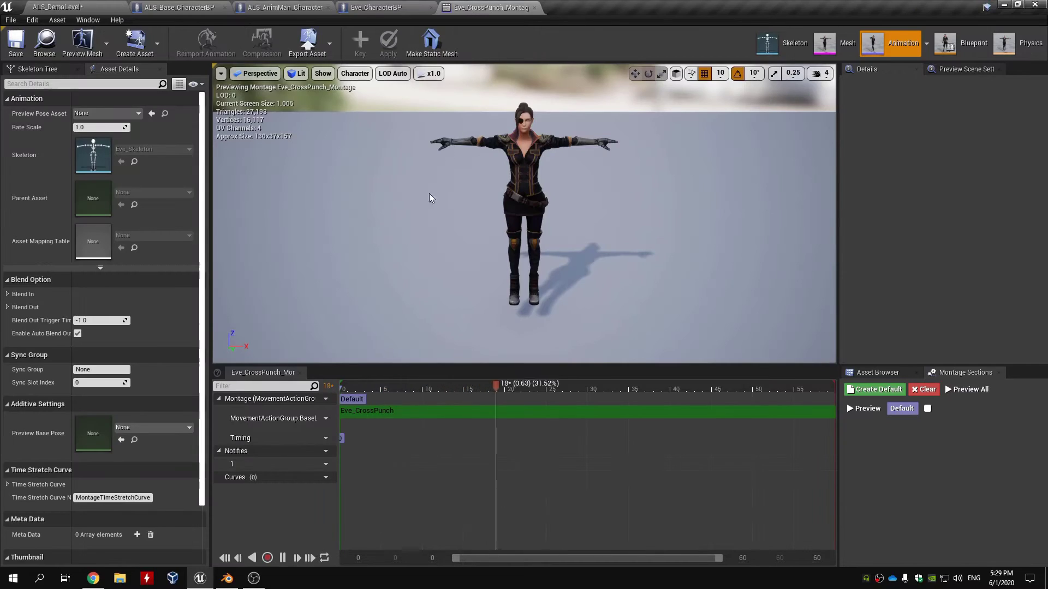
left_click(308, 478)
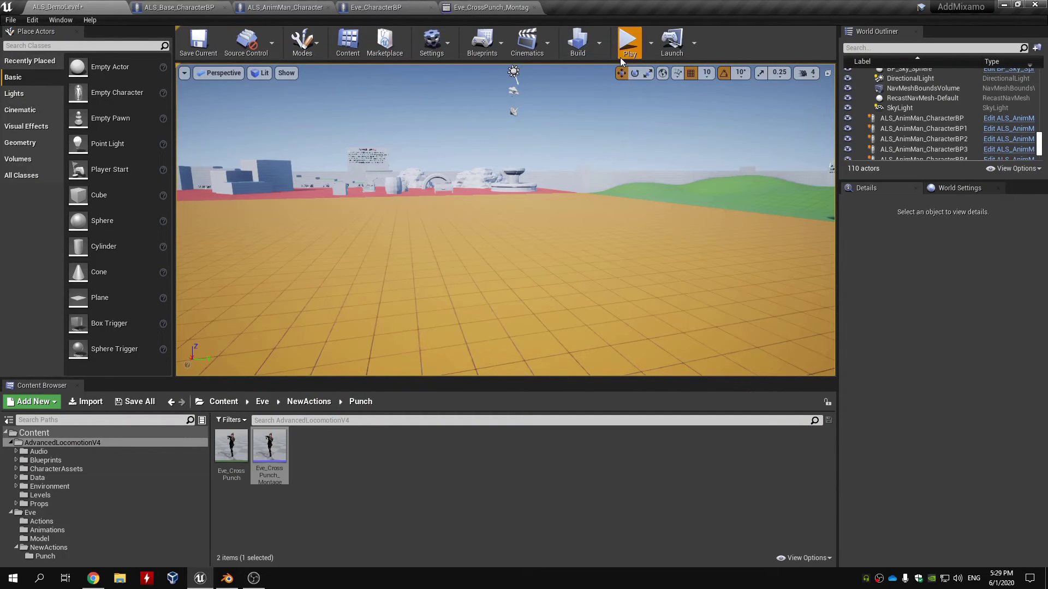
Step: Playtest the level, running with Eve and triggering the punch attack repeatedly, and stop the session
left_click(627, 44)
key("w")
key("f")
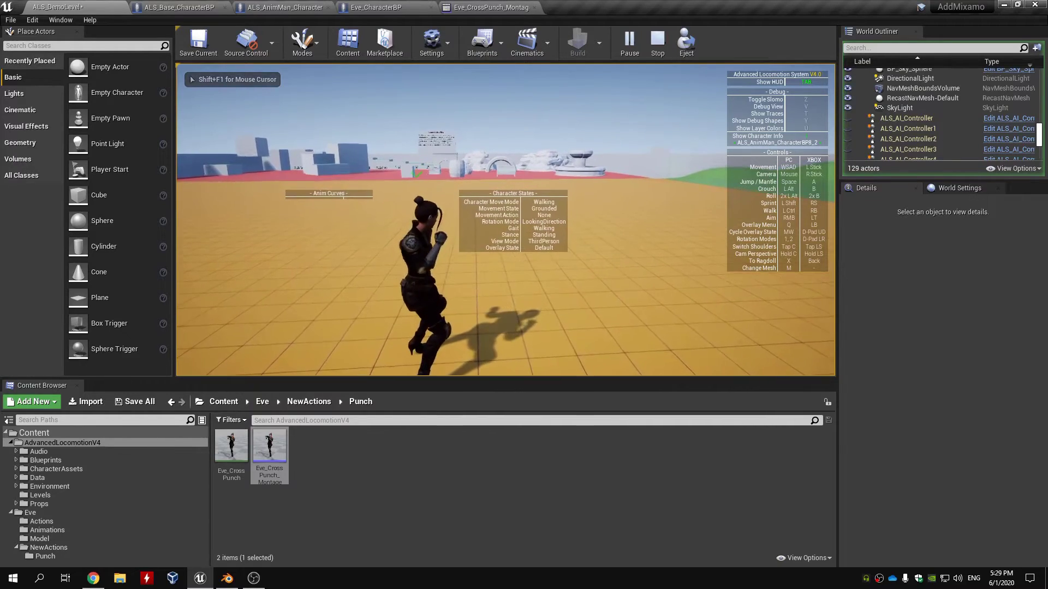
key("f")
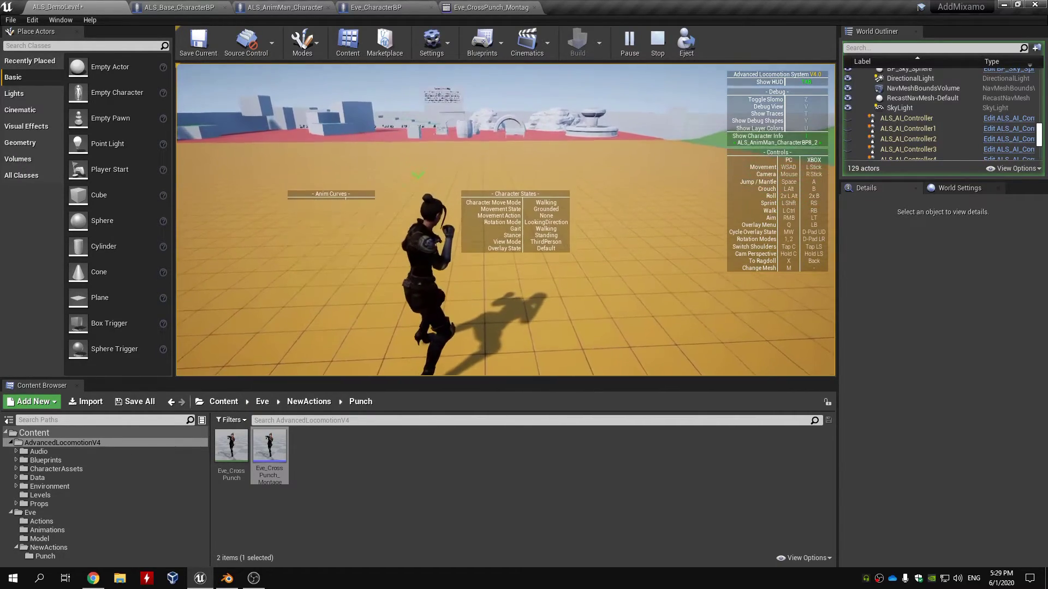
key("w")
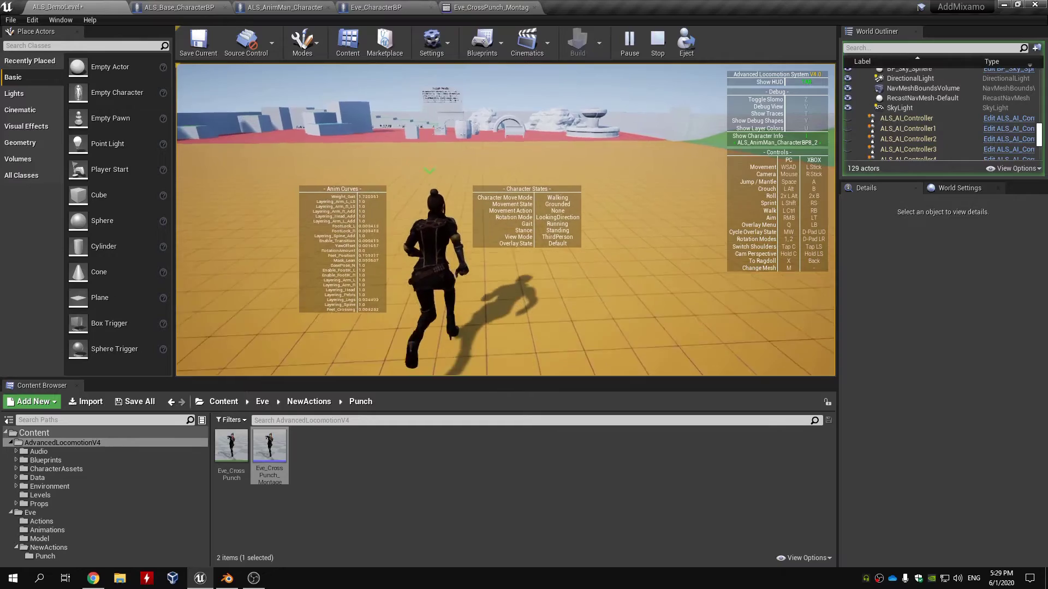
key("f")
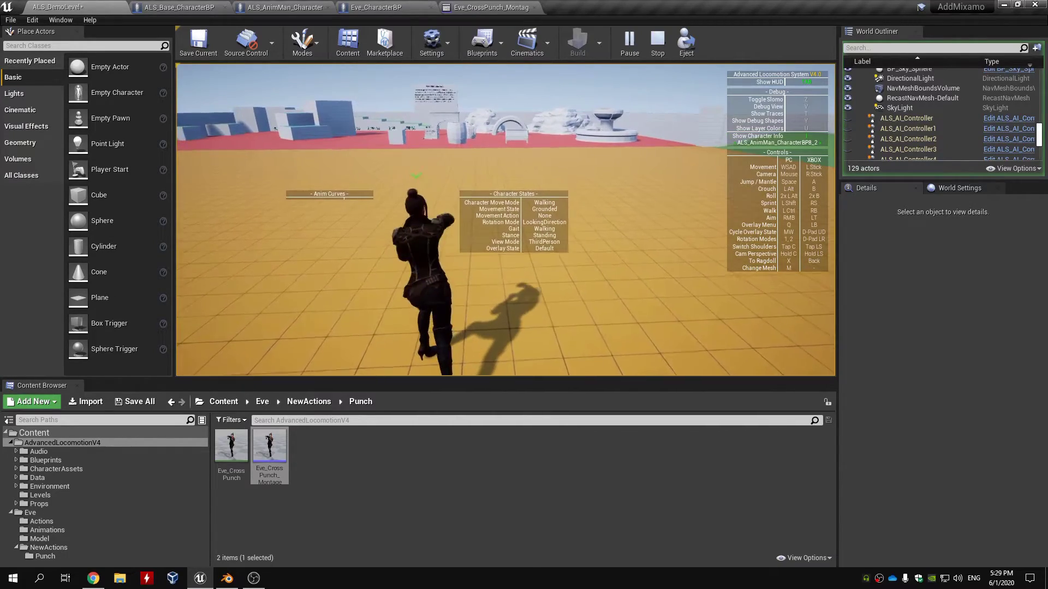
key("w")
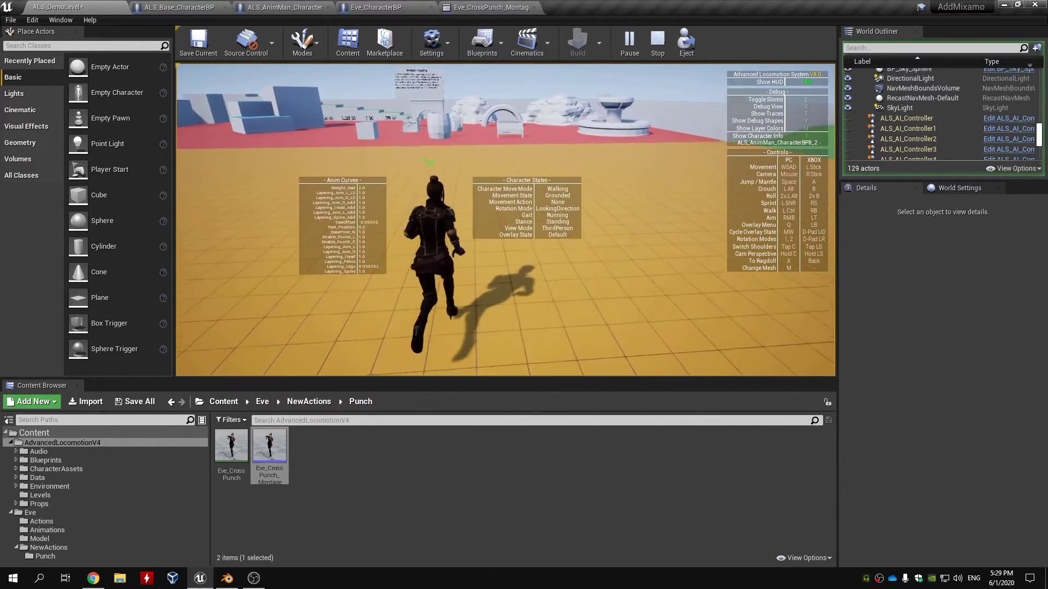
key("f")
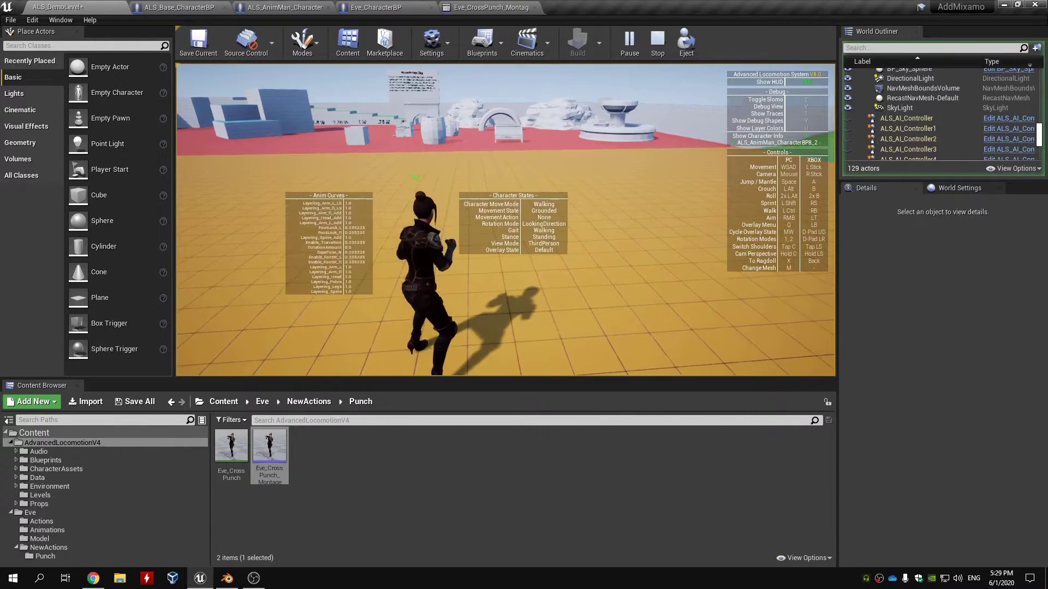
key("Escape")
Step: Add a BasePose_N metadata curve to Eve_CrossPunch_Montage and save the montage
left_click(491, 7)
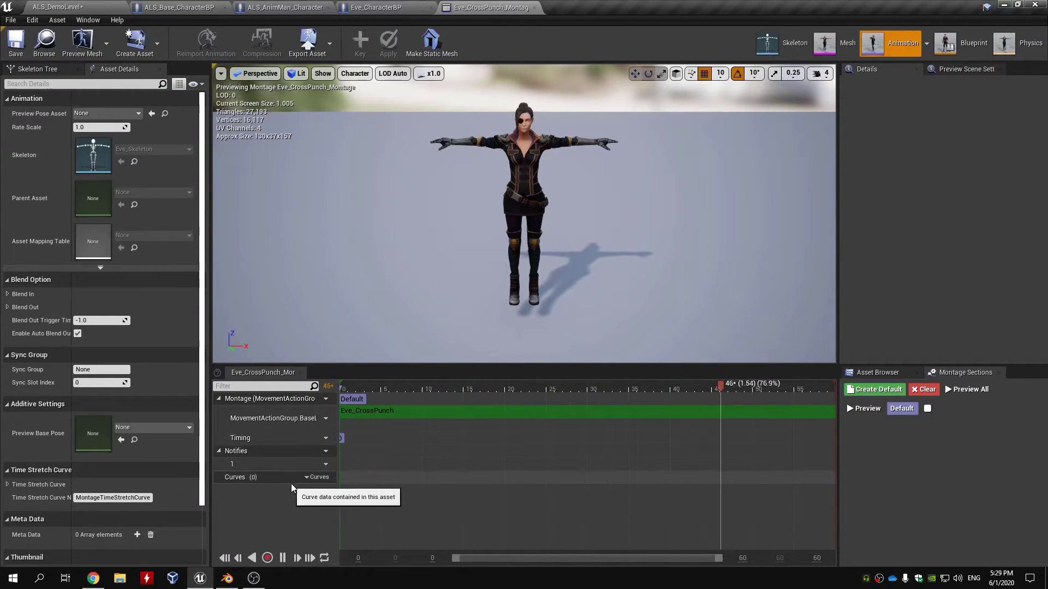
left_click(316, 478)
mouse_move(330, 509)
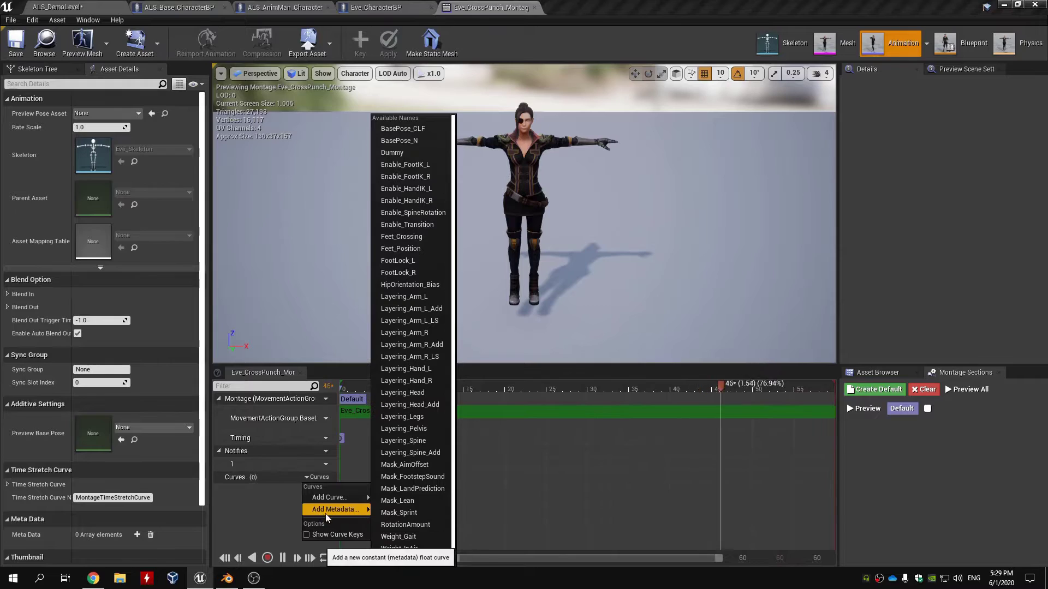
left_click(433, 140)
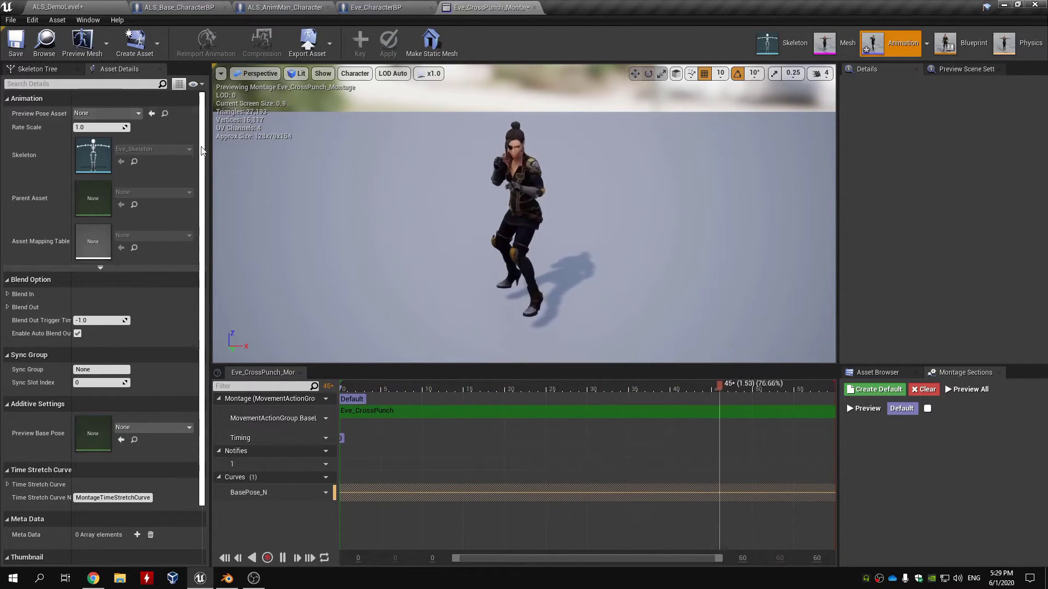
left_click(20, 48)
Step: Playtest the level with the BasePose_N curve, changing Eve's overlay state and punching while standing and running, and stop the session
left_click(59, 7)
left_click(632, 48)
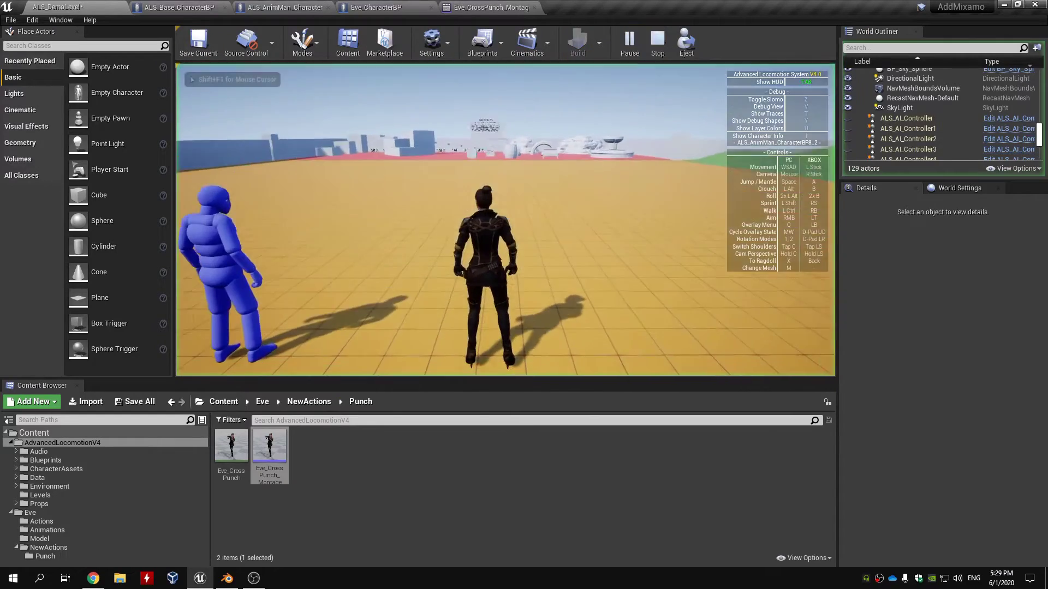
key("q")
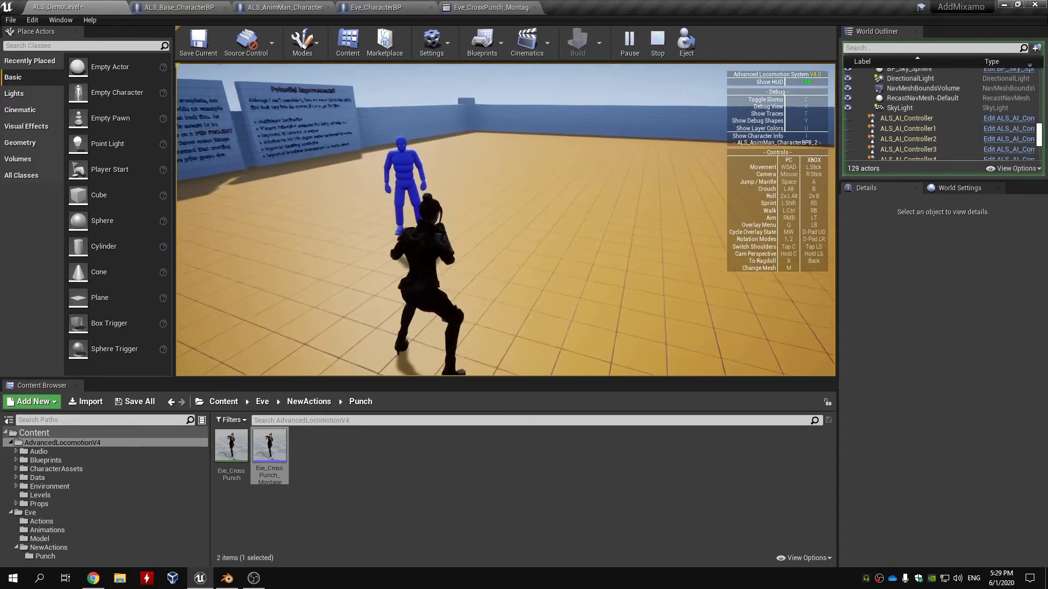
key("w")
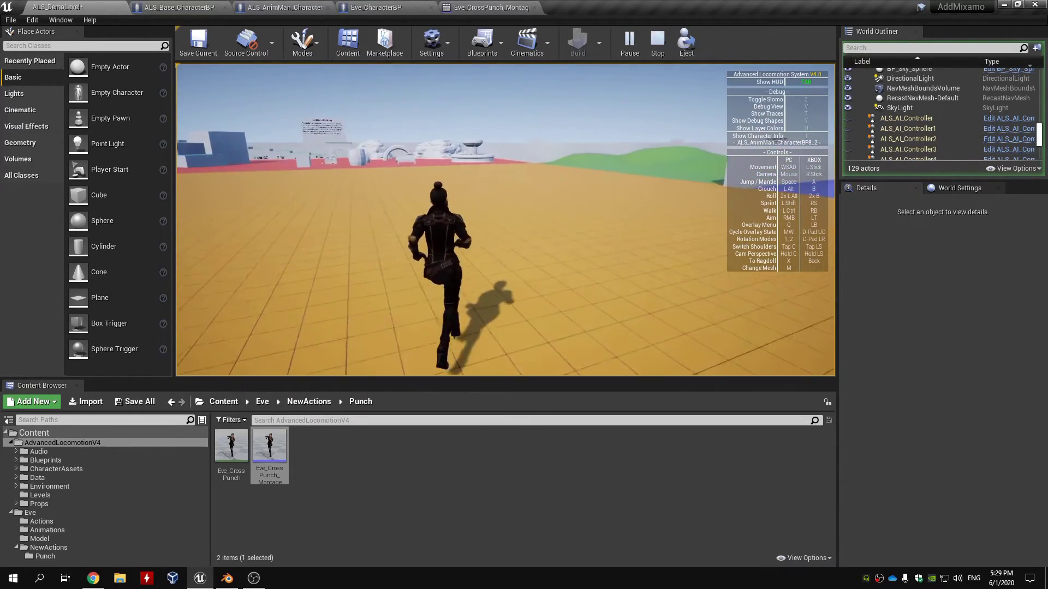
key("d")
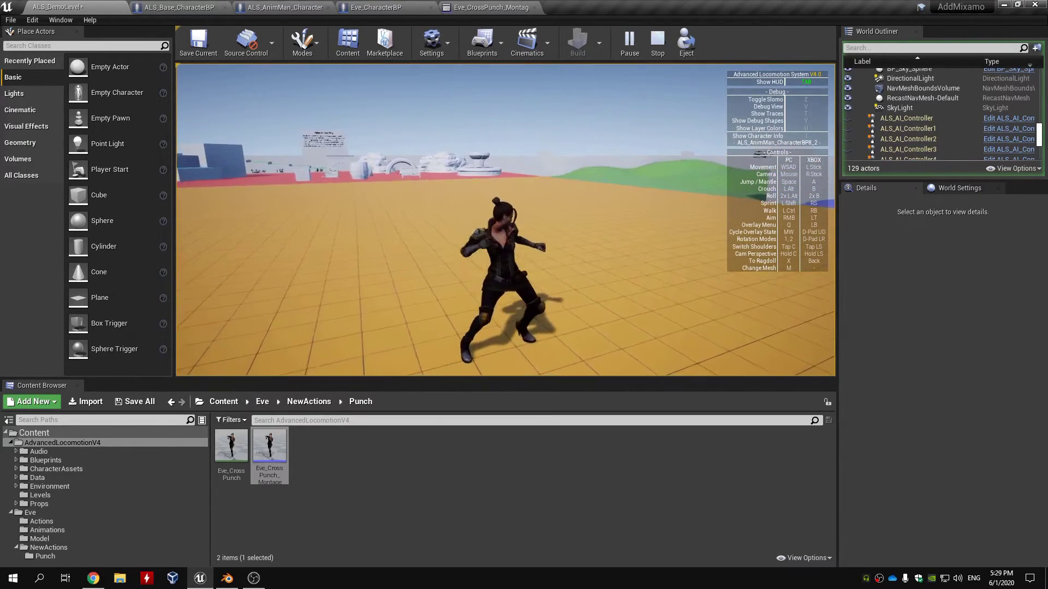
key("w")
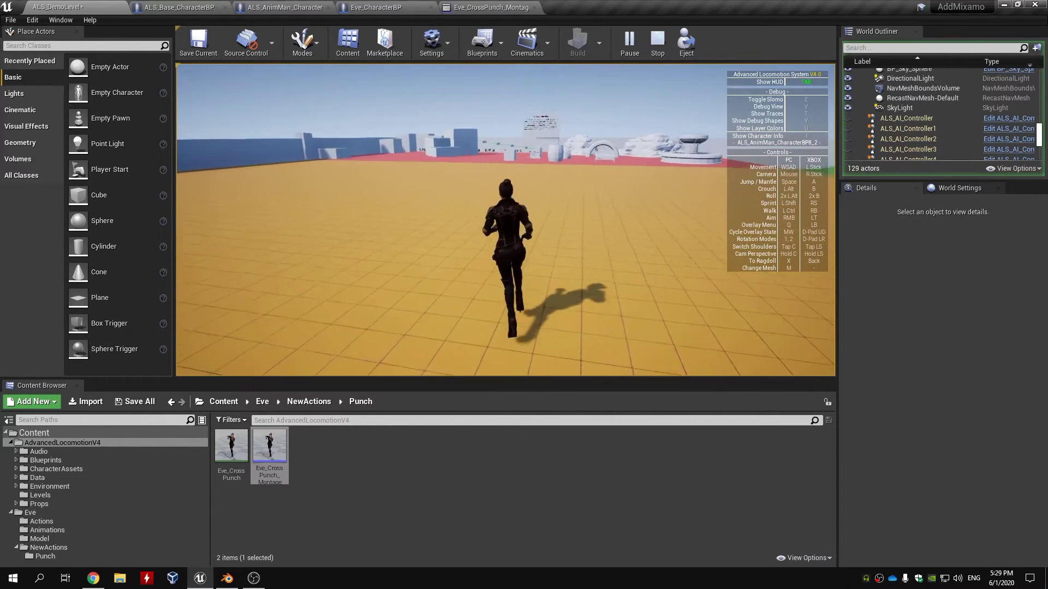
key("f")
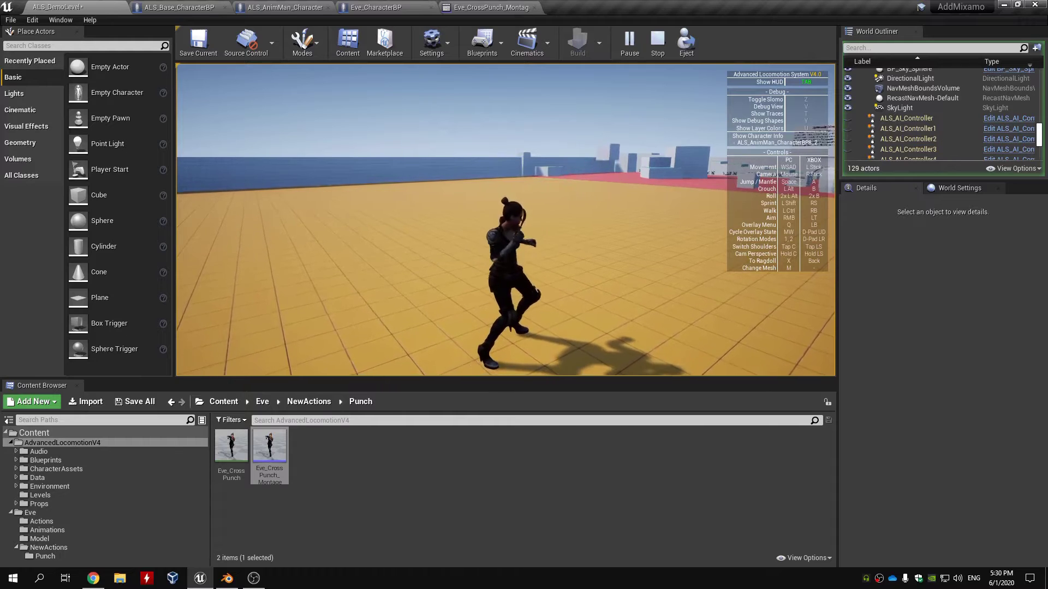
key("Escape")
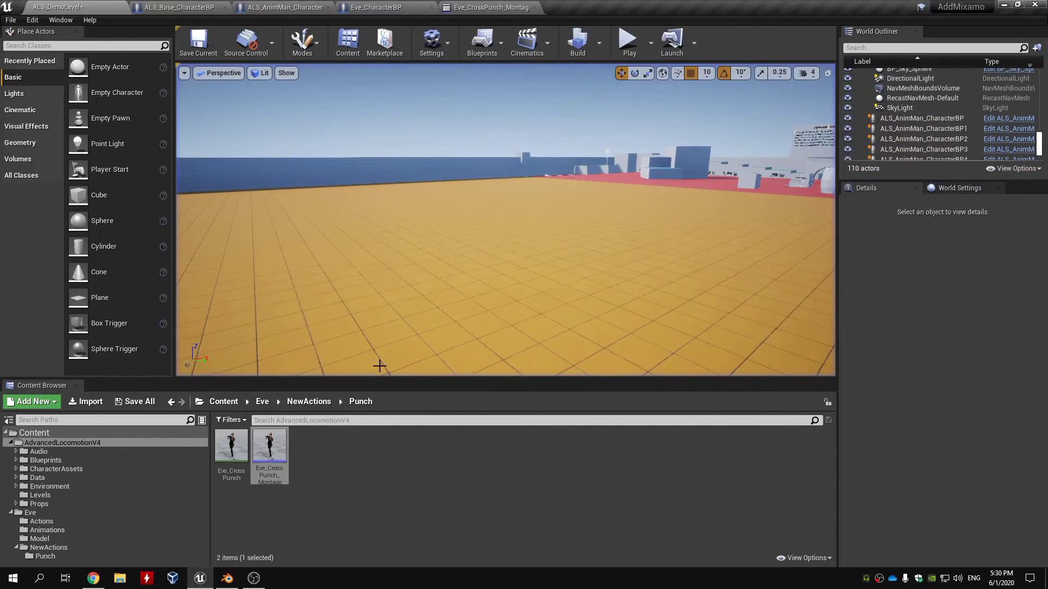
Step: Open the ALS_MovementAction enum from AdvancedLocomotionV4/Data/Enums
left_click(223, 401)
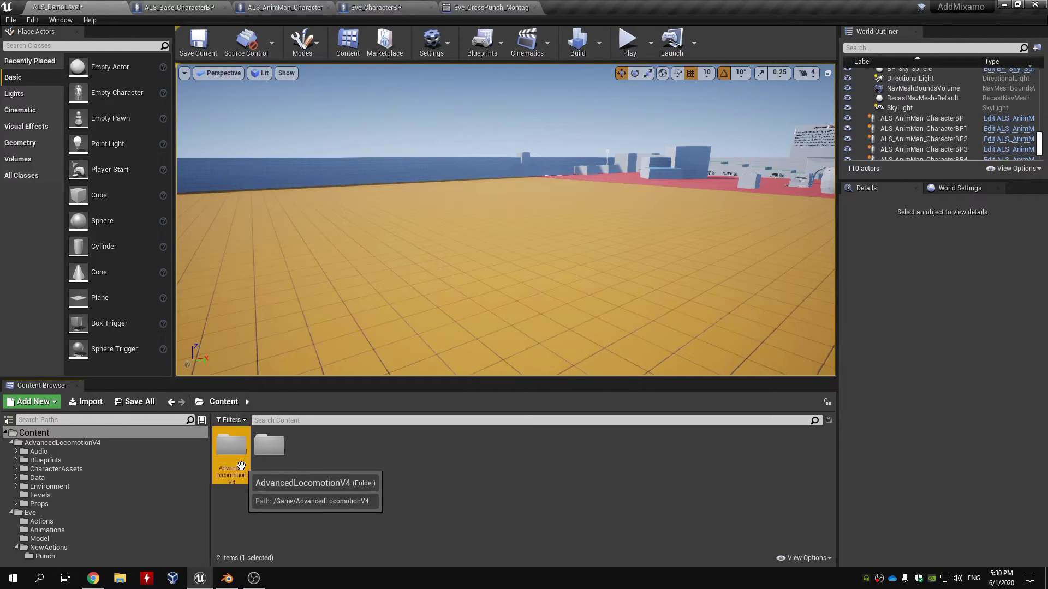
double_click(231, 446)
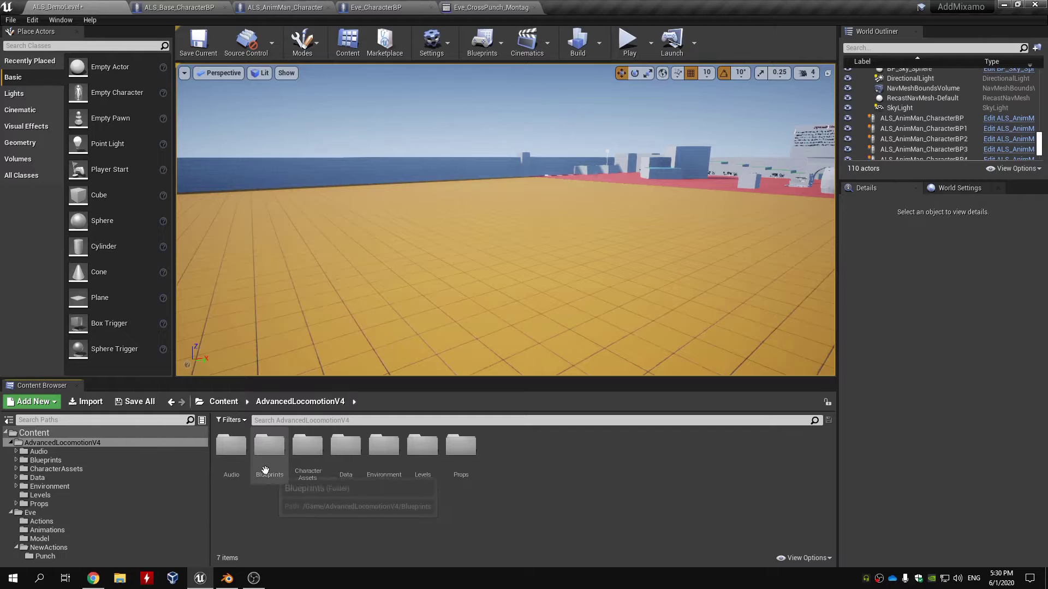
double_click(346, 448)
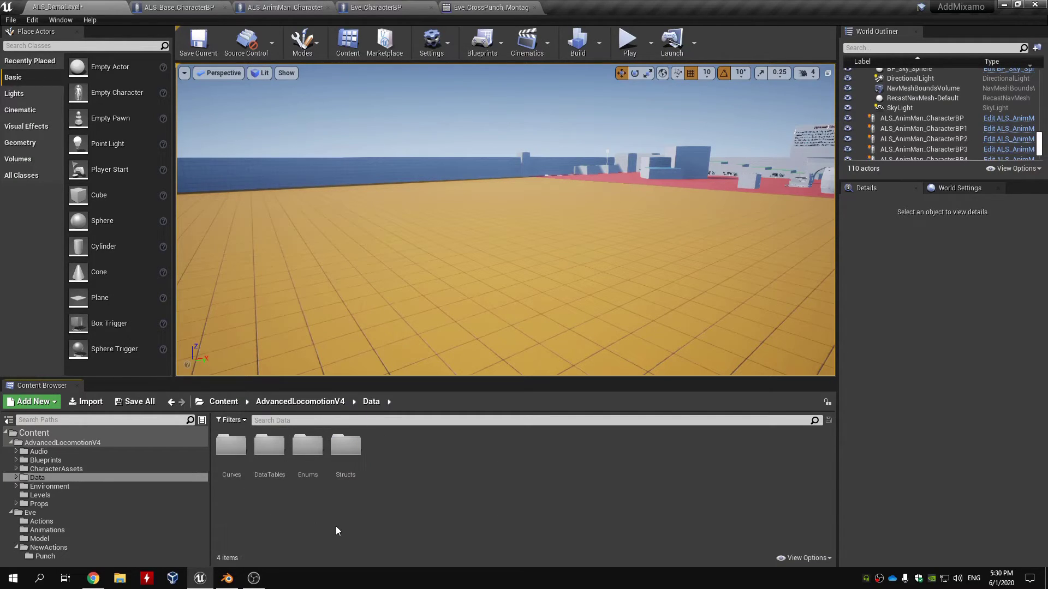
double_click(316, 465)
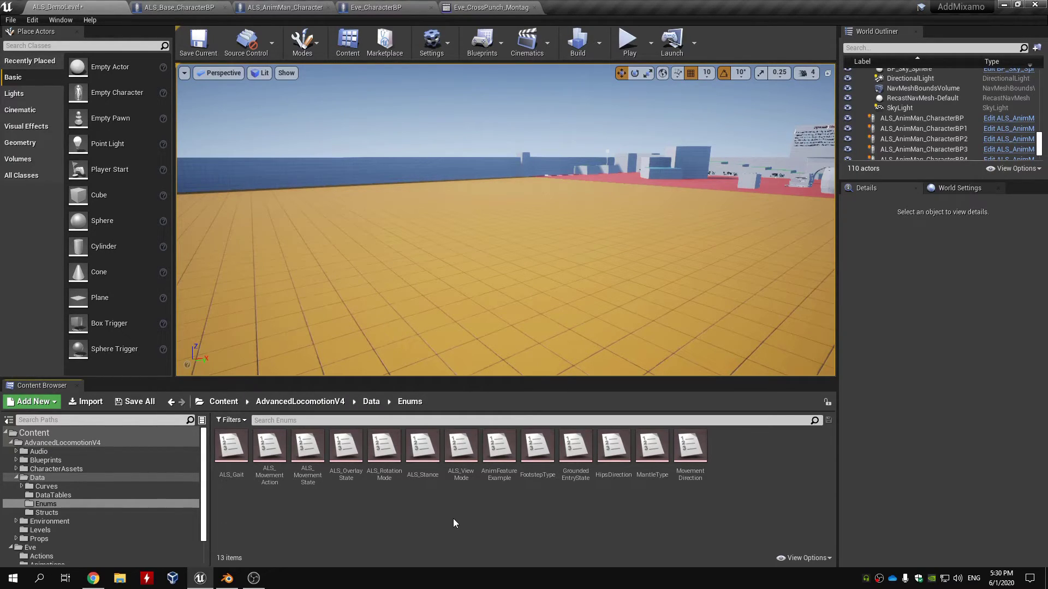
double_click(270, 450)
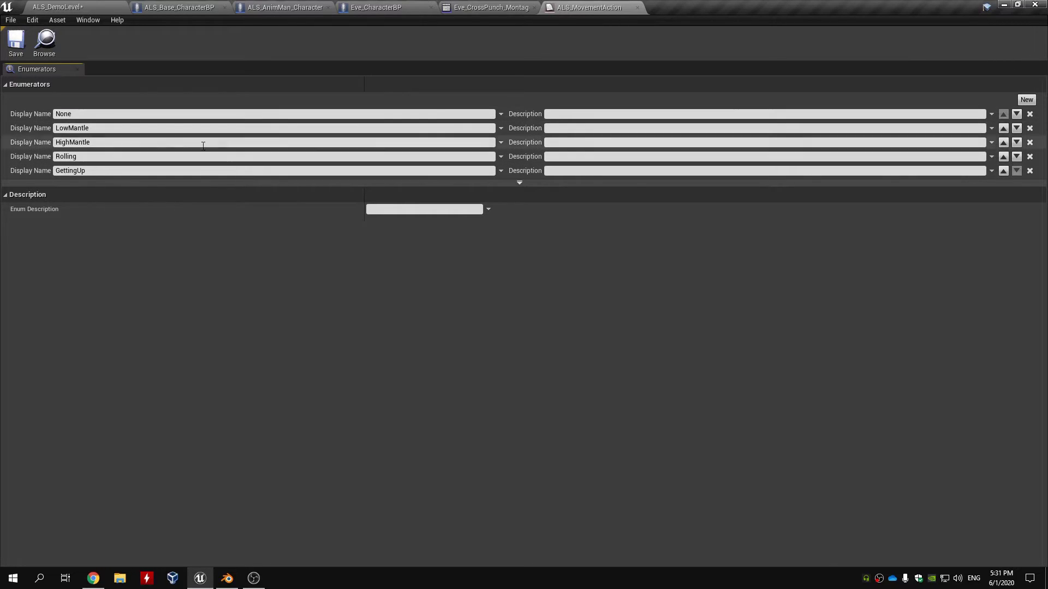
Step: Add an enumerator named Attacking to ALS_MovementAction and save the enum
left_click(1033, 101)
left_click(133, 185)
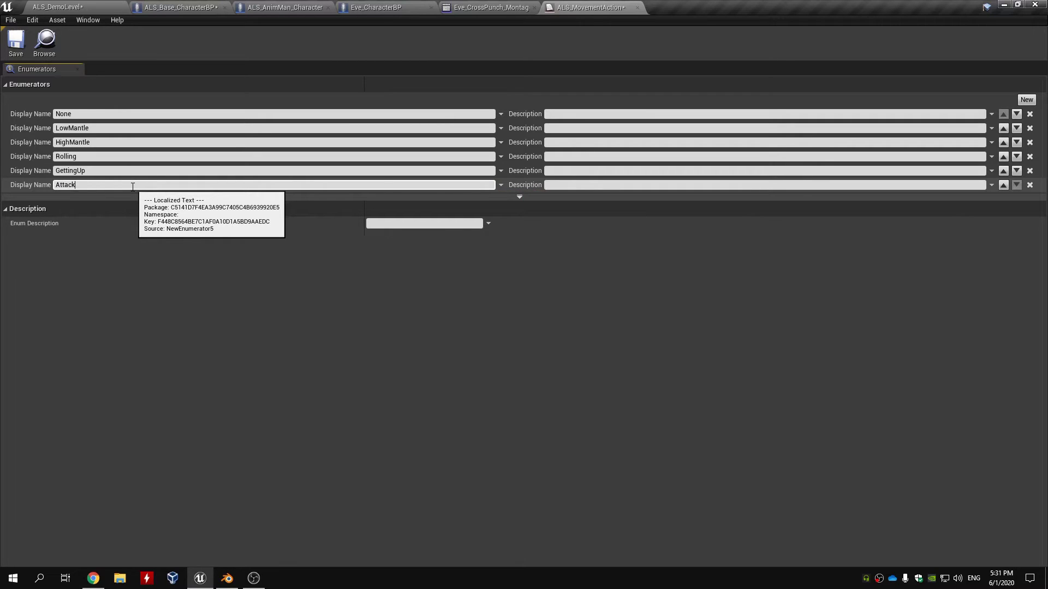
type("Attacking")
left_click(16, 41)
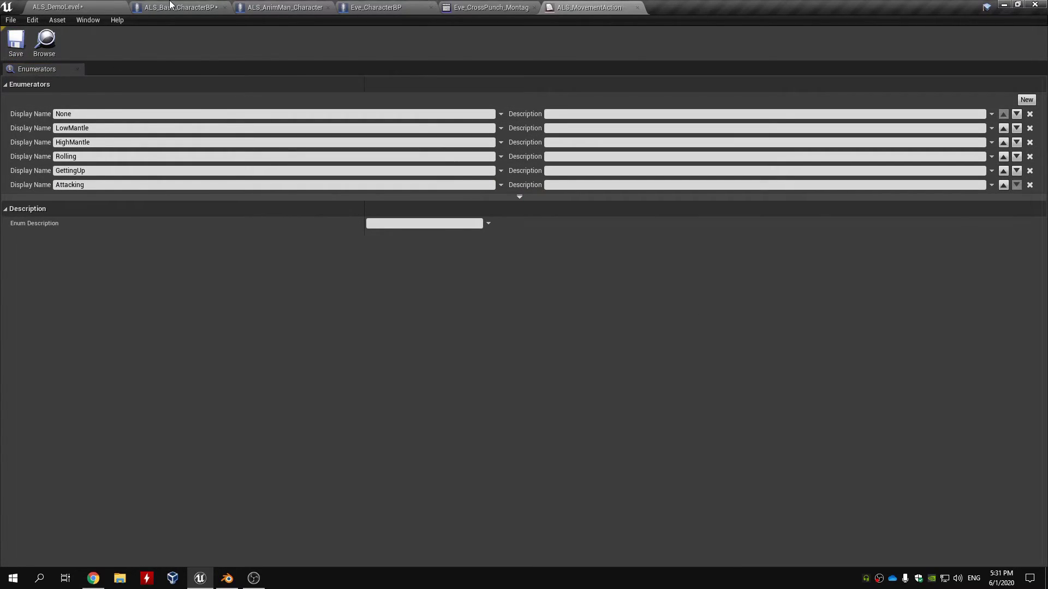
Step: Close the ALS_Base_CharacterBP and ALS_AnimMan_CharacterBP editors and go to the Attack Event in Eve_CharacterBP's event graph
left_click(174, 7)
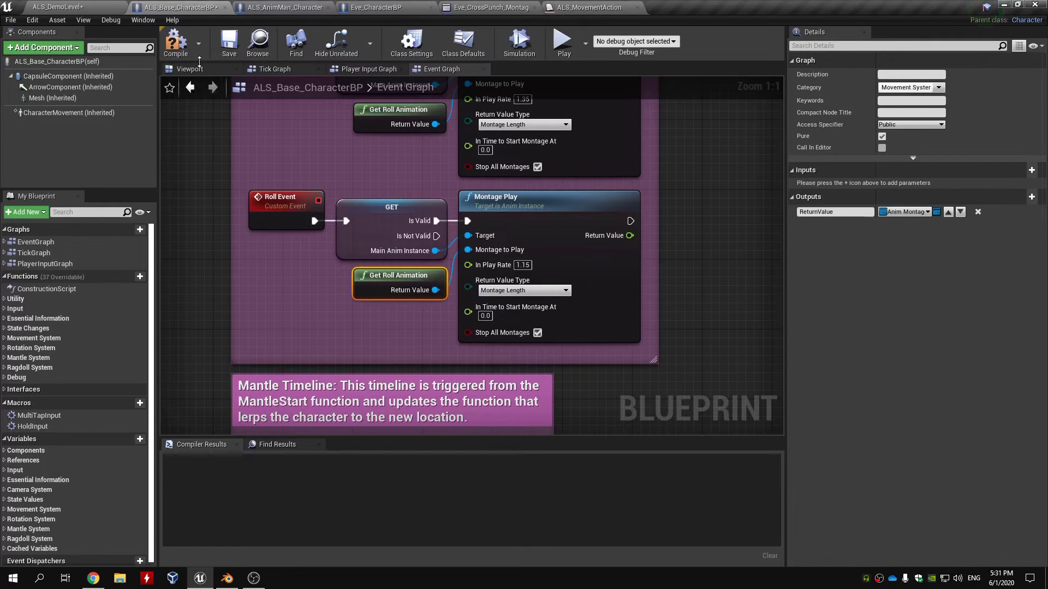
left_click(406, 11)
middle_click(293, 7)
middle_click(219, 9)
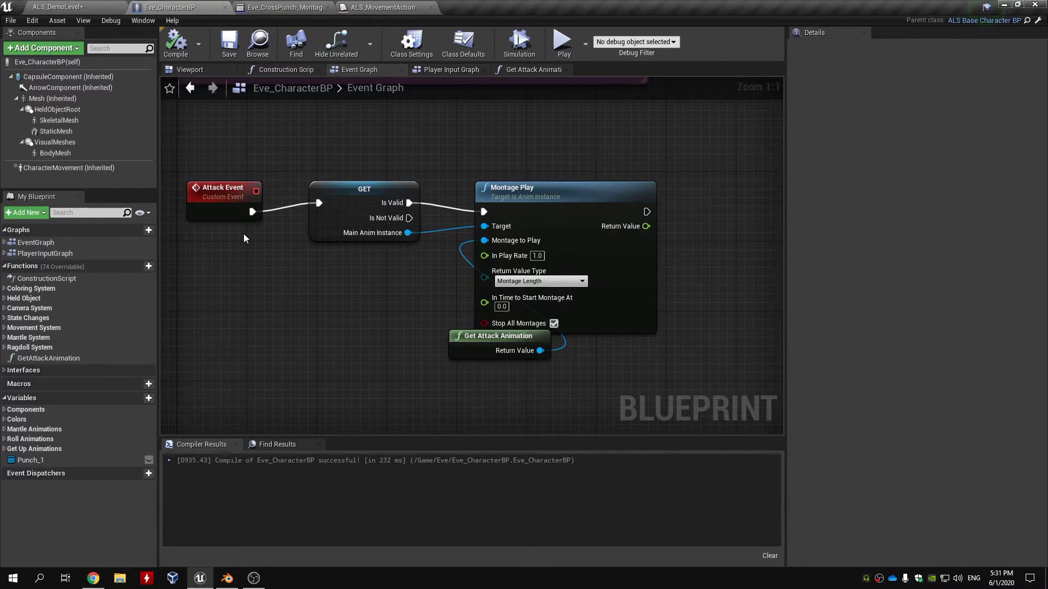
scroll(376, 322, "down", 2)
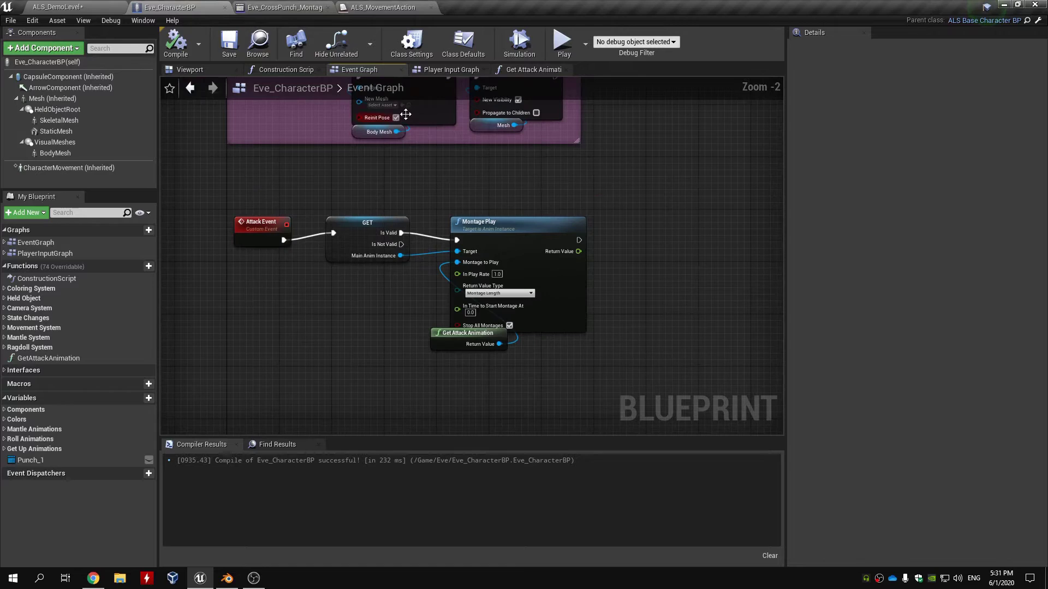
left_click(500, 70)
left_click(299, 71)
left_click(362, 71)
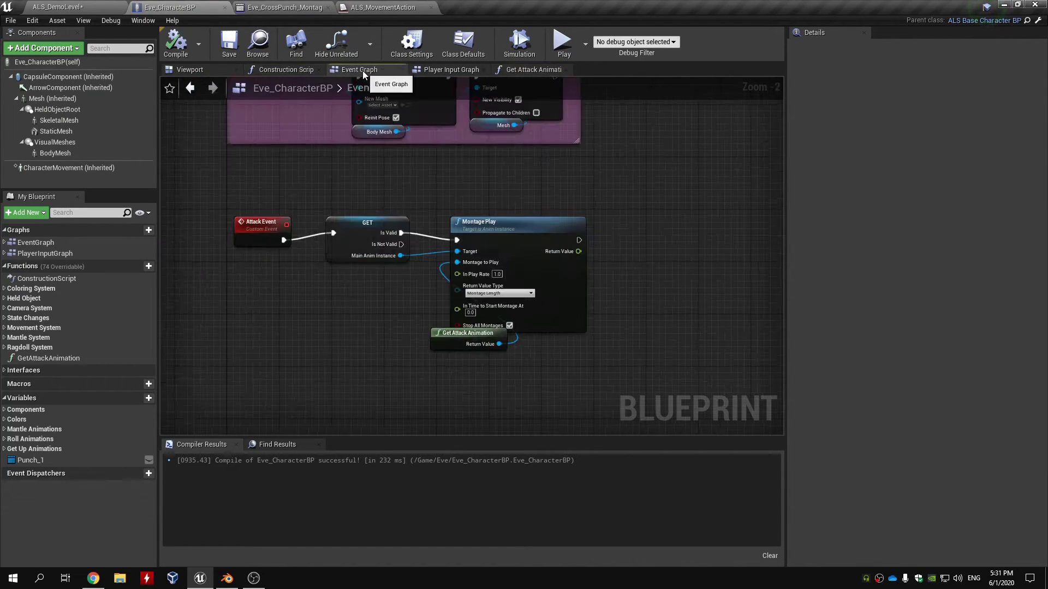
right_click_drag(383, 203, 462, 156)
scroll(440, 168, "up", 1)
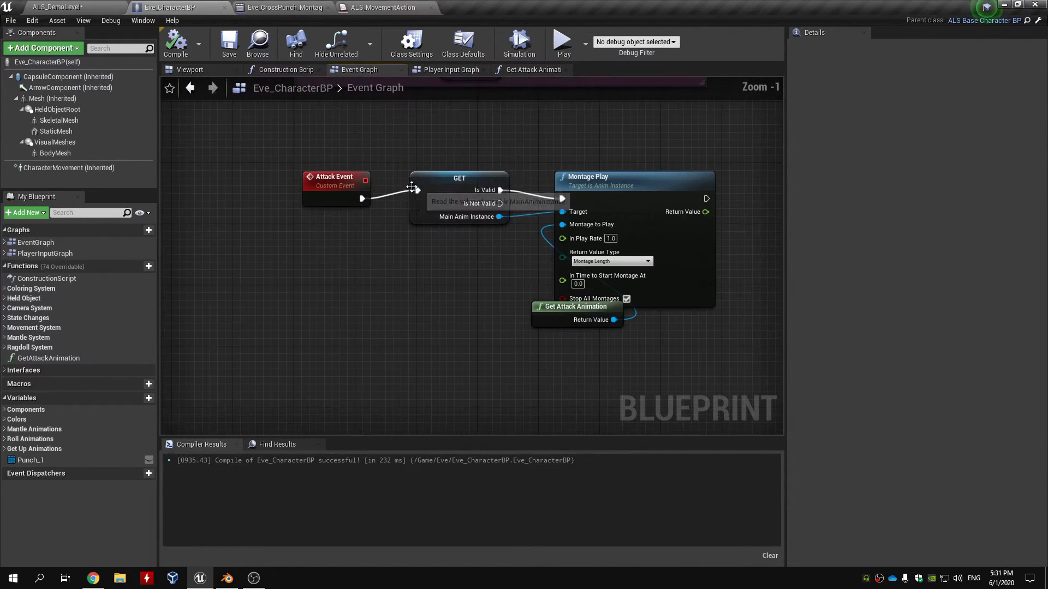
Step: Move the Montage Play and Get Attack Animation nodes away from the GET node to make room between them
right_click(379, 143)
left_click(355, 116)
left_click_drag(413, 133, 627, 322)
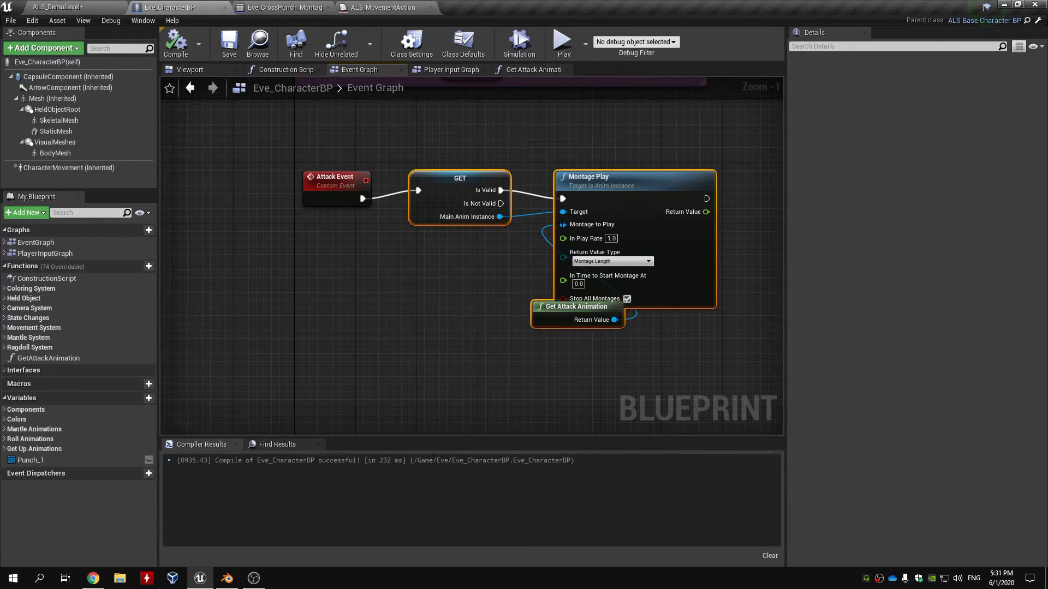
mouse_move(480, 180)
left_mouse_down()
mouse_move(545, 182)
mouse_move(484, 181)
left_mouse_up()
right_click_drag(731, 340, 644, 342)
left_click_drag(547, 182, 716, 183)
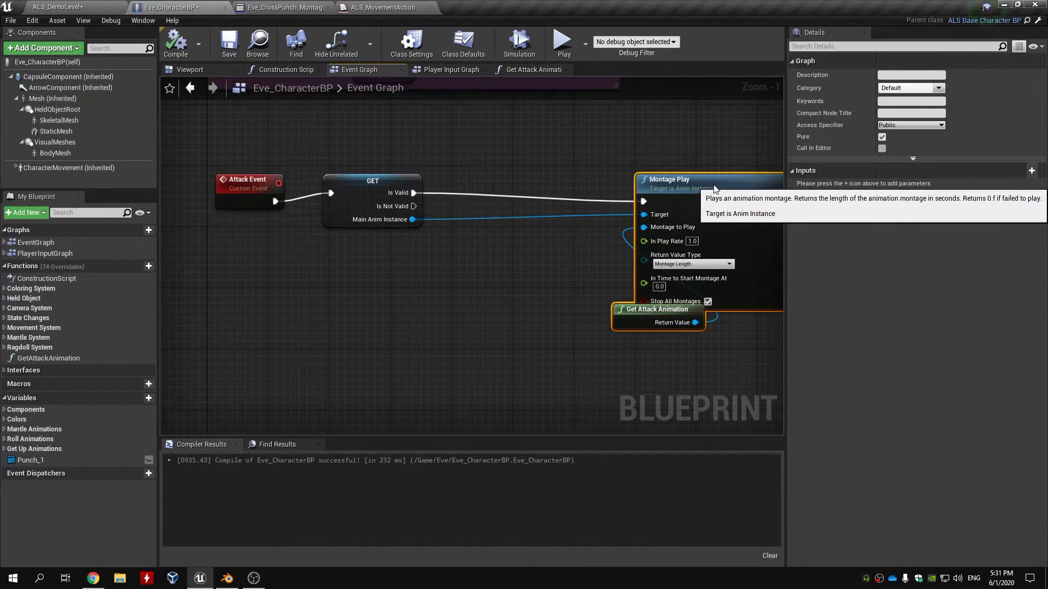
Step: Break the GET node's Is Valid link to Montage Play, connect Is Valid to a Switch on ALS_MovementAction node, and expand all its outputs
left_click(440, 200)
right_click_drag(440, 198, 323, 249)
left_click(322, 245, "alt")
left_click_drag(297, 244, 317, 243)
type("switch ")
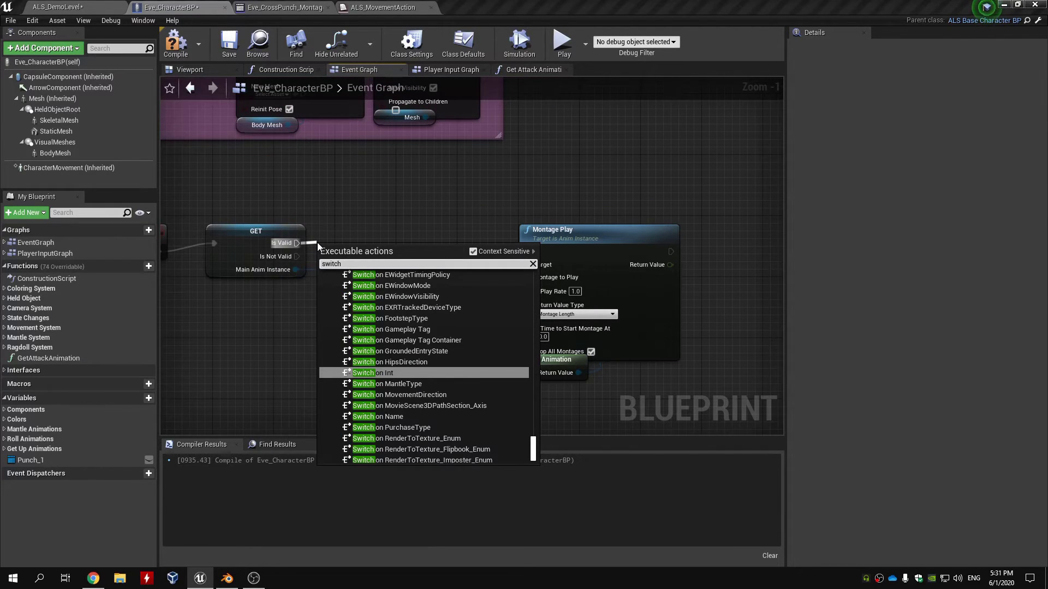
type("action")
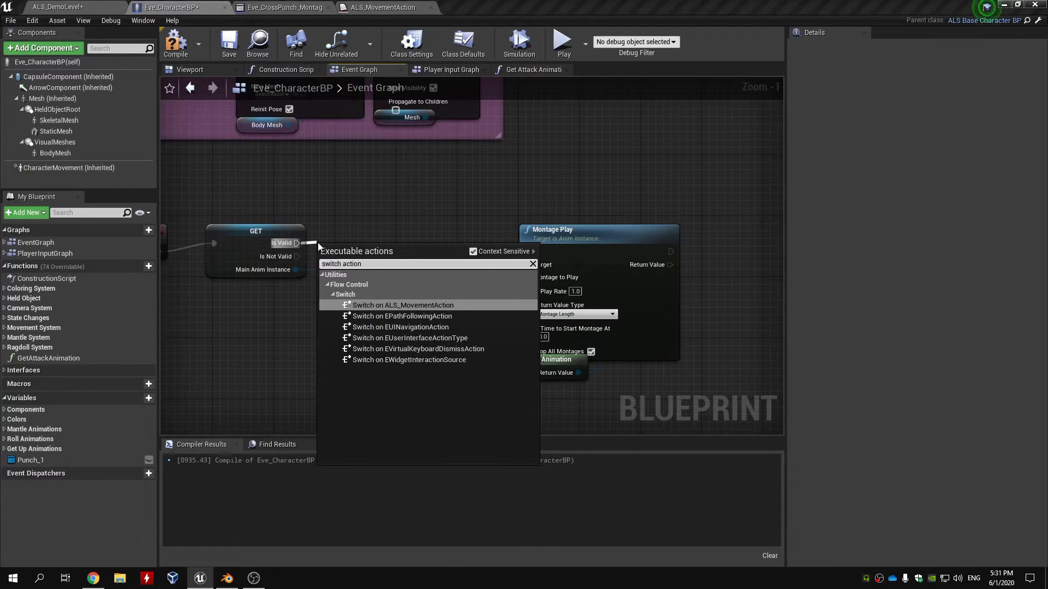
left_click(466, 304)
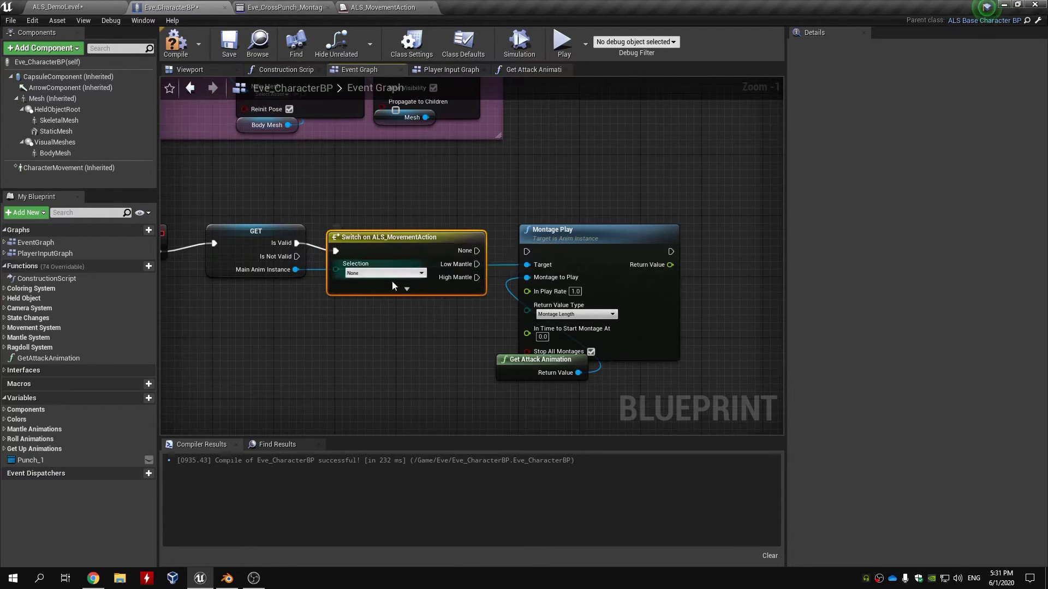
left_click(406, 289)
Step: Add a Movement Action getter, connect it to the switch node's Selection input, and place it just beneath the switch
left_click(291, 339)
right_click(332, 342)
type("get")
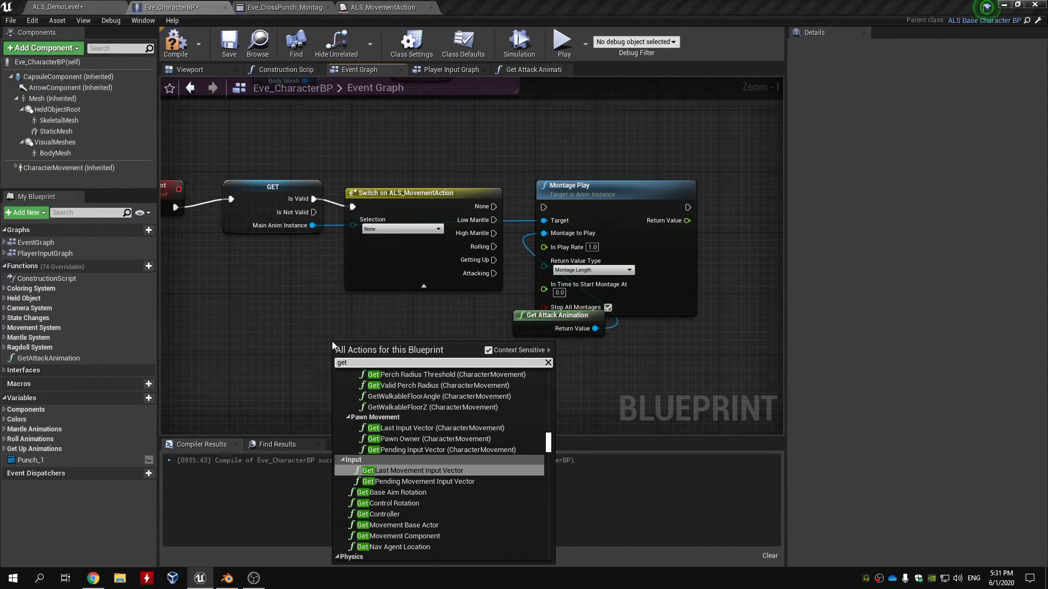
type(" action")
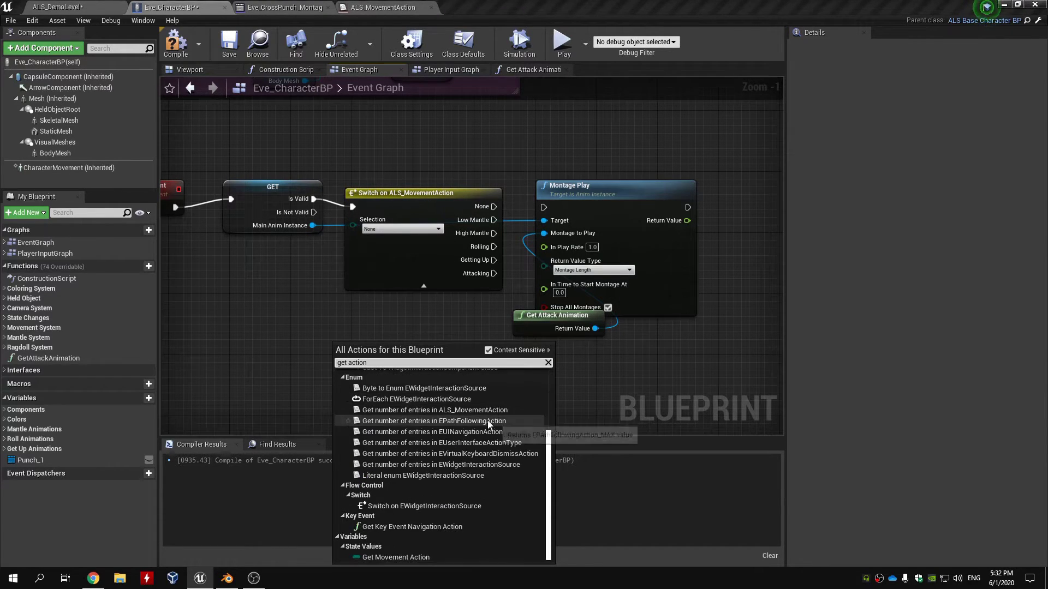
left_click(464, 557)
left_click_drag(391, 348, 352, 226)
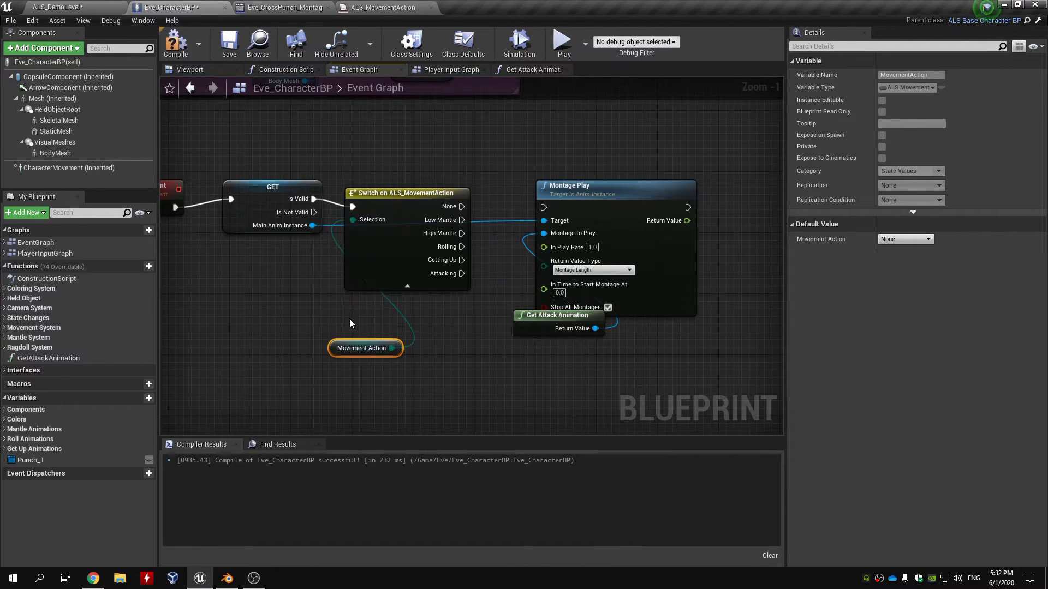
left_click_drag(359, 343, 382, 297)
right_click_drag(449, 298, 355, 339)
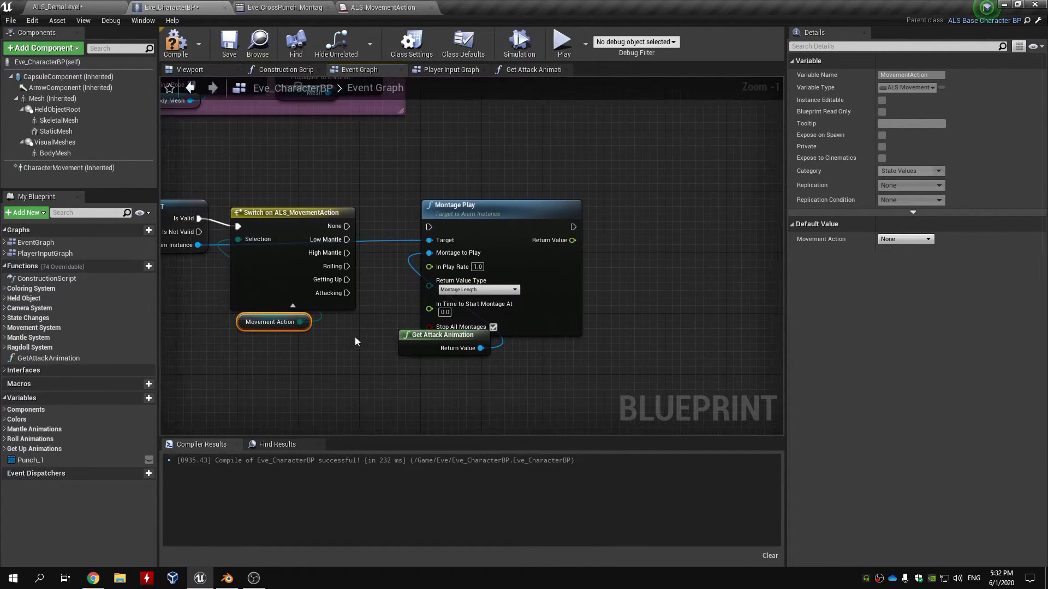
scroll(386, 270, "up", 1)
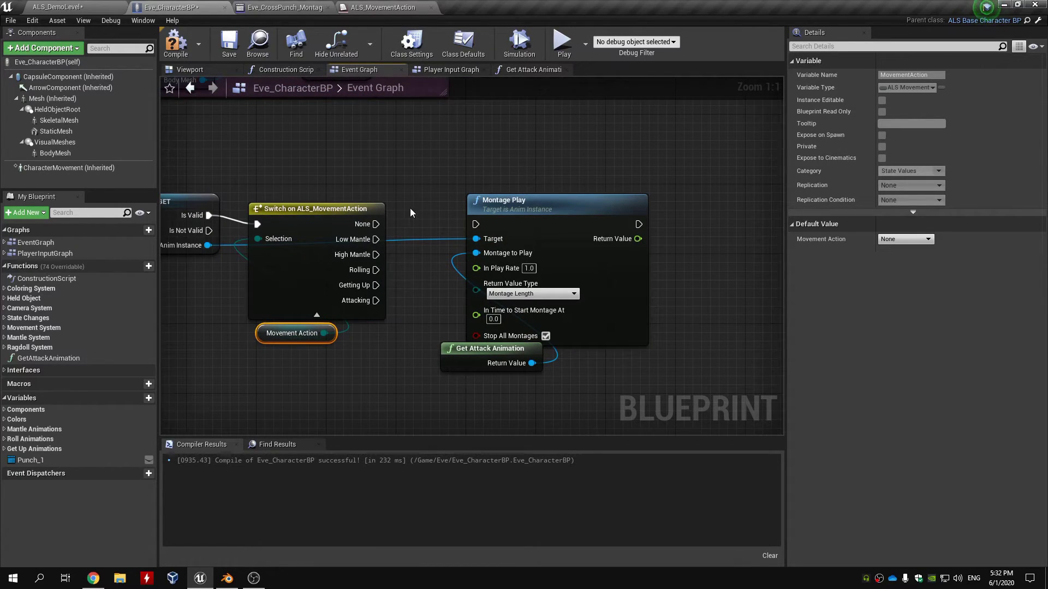
Step: Move the switch and Movement Action nodes together so that the switch lines up with the GET node's execution output
right_click_drag(411, 209, 444, 203)
scroll(440, 193, "down", 1)
left_click_drag(343, 192, 377, 317)
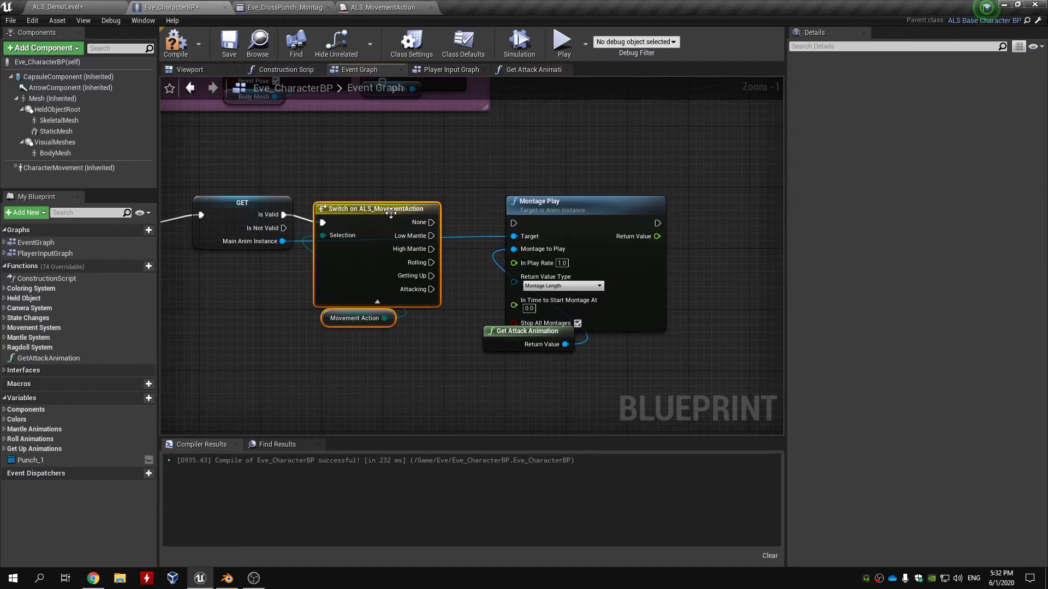
left_click_drag(378, 208, 378, 200)
left_click(447, 173)
scroll(448, 176, "up", 1)
right_click_drag(459, 186, 438, 179)
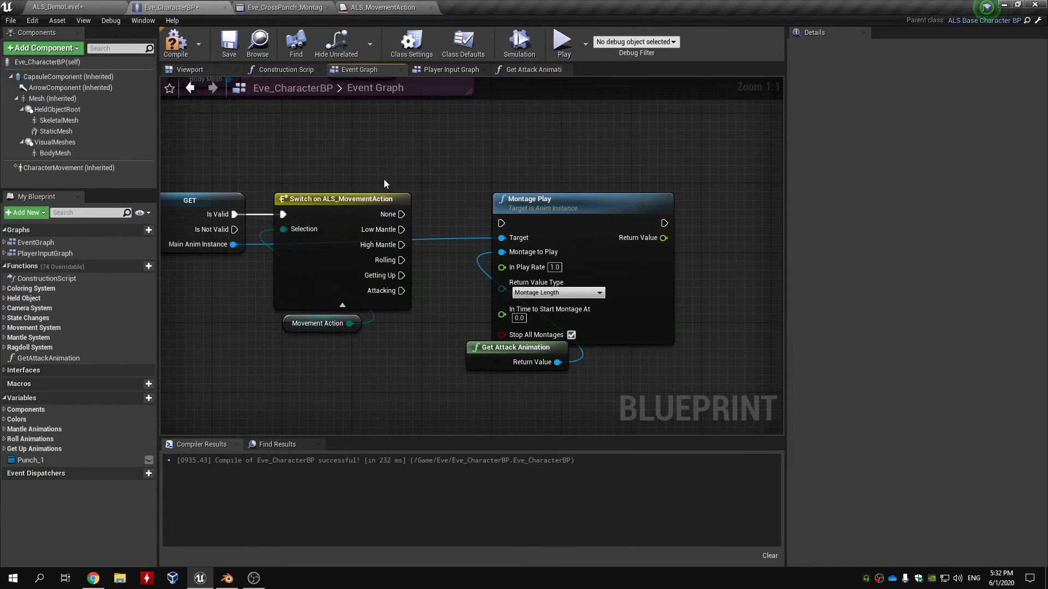
Step: Connect the switch's None output to Montage Play's execution input and save Eve_CharacterBP
right_click_drag(384, 179, 376, 187)
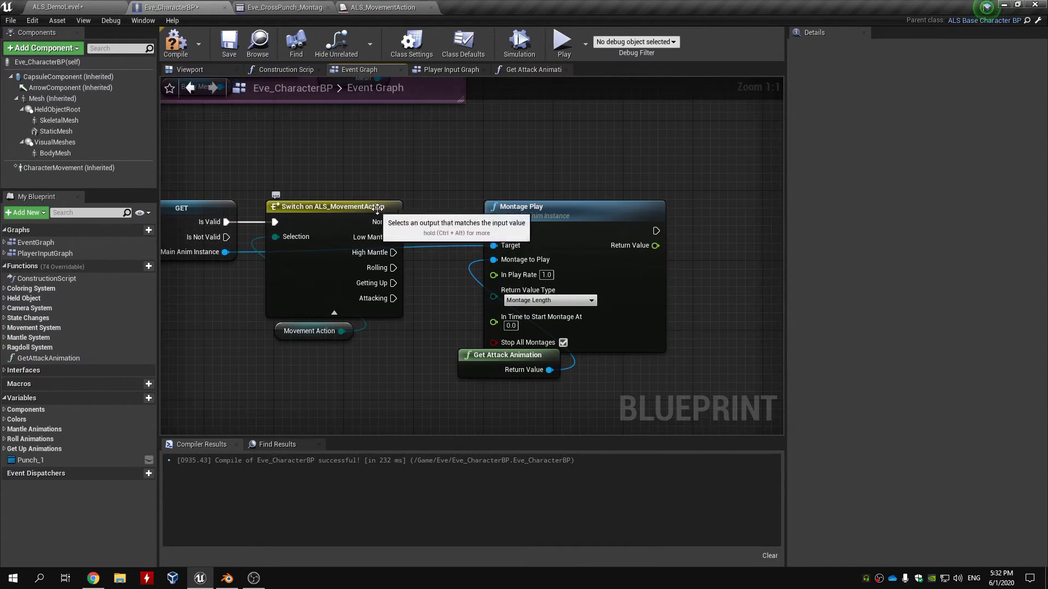
left_click_drag(492, 235, 493, 232)
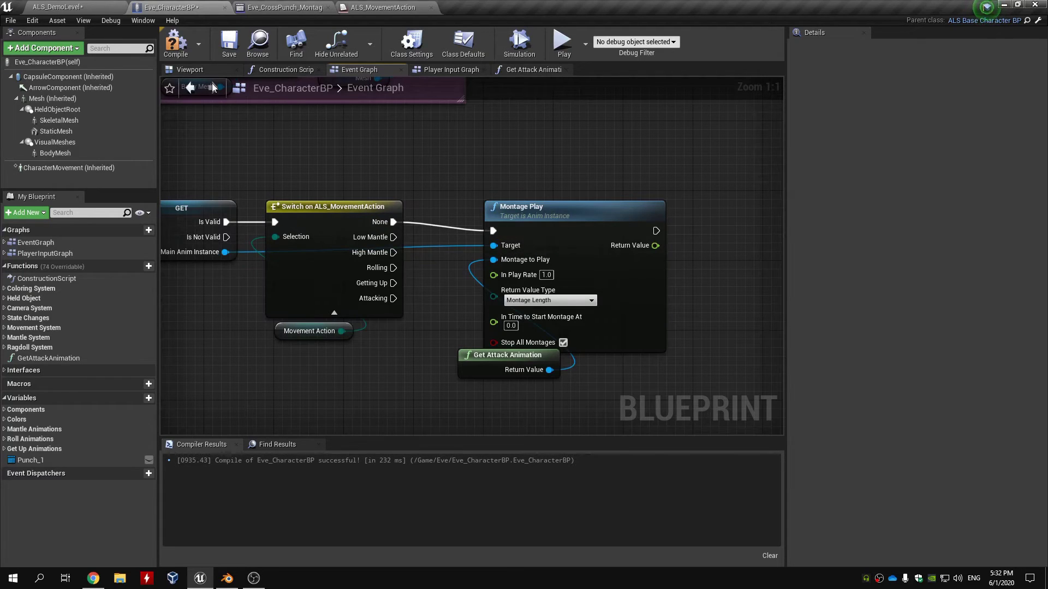
key("ctrl+s")
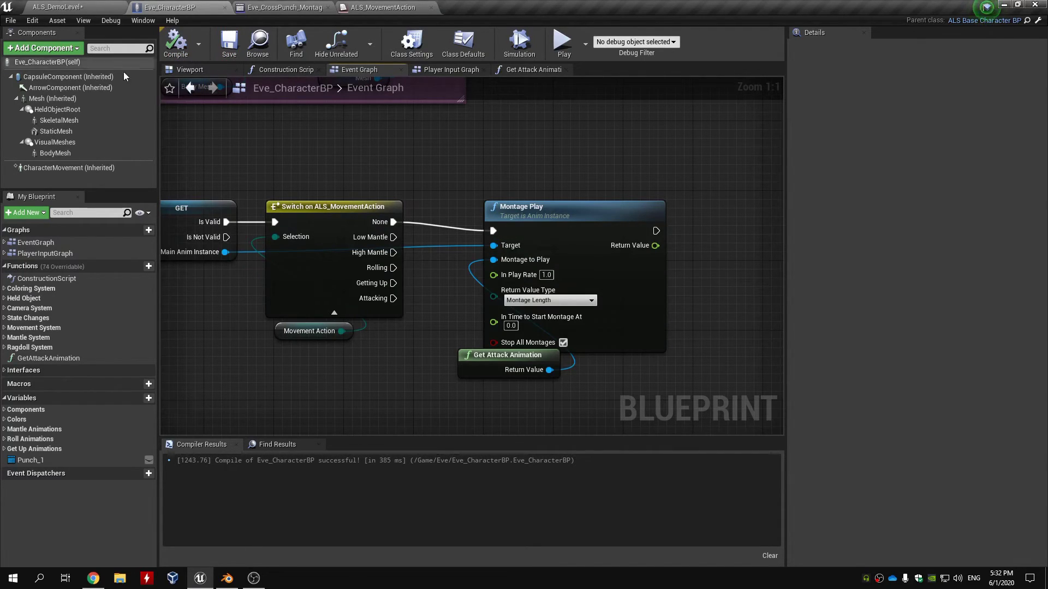
right_click_drag(360, 188, 545, 167)
scroll(646, 171, "down", 1)
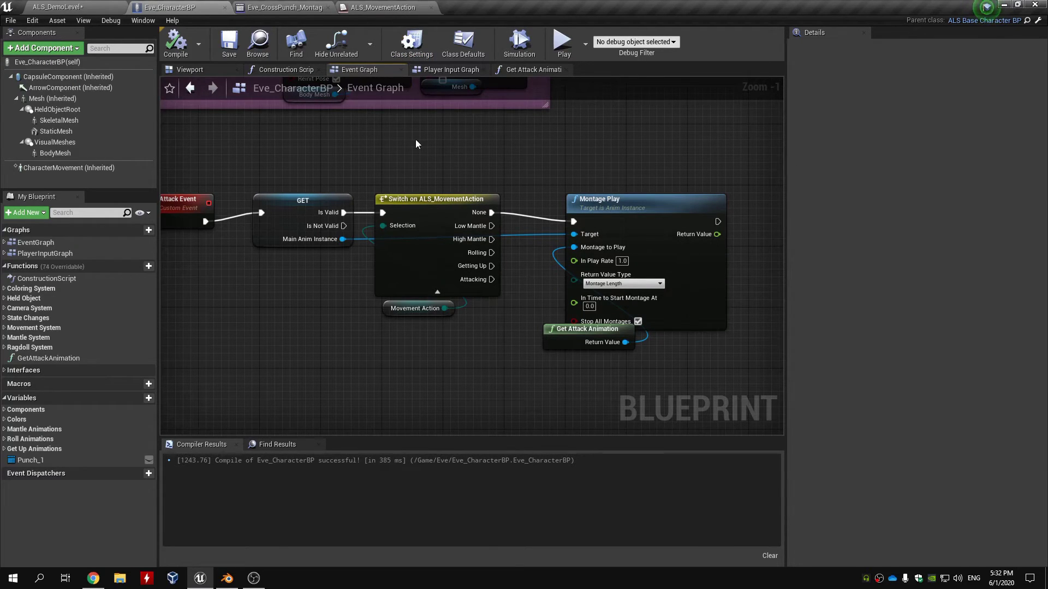
Step: Open Eve_CrossPunch_Montage from Eve/NewActions/Punch and pause its preview
left_click(375, 7)
key("ctrl+b")
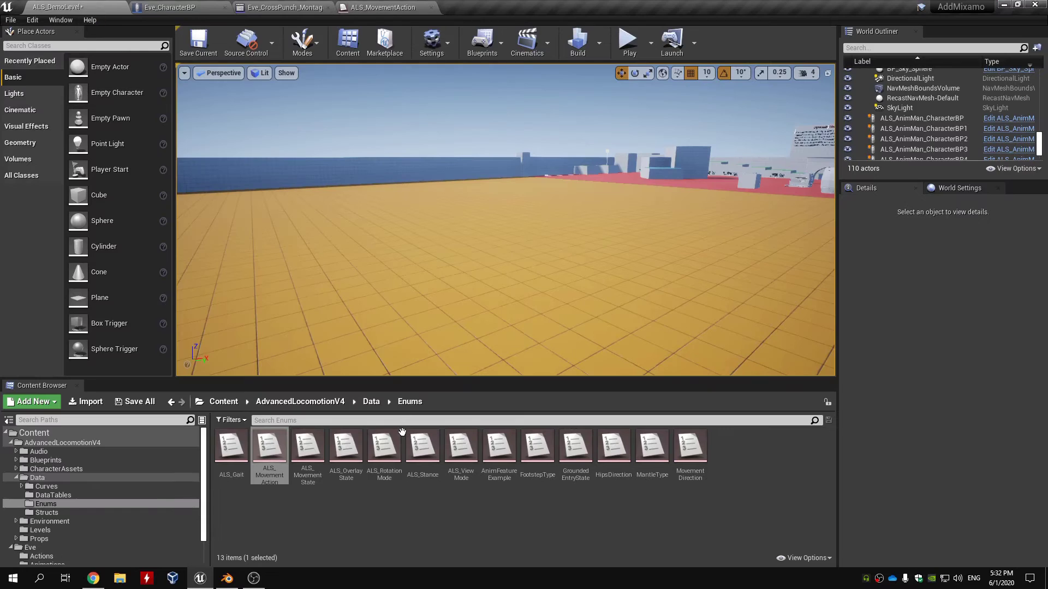
left_click(223, 402)
double_click(269, 445)
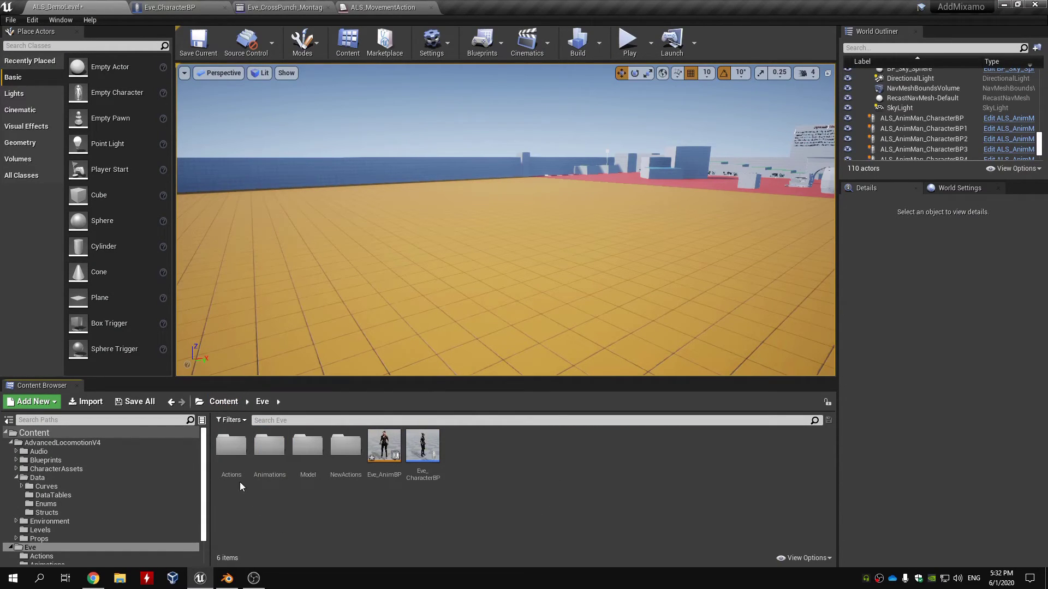
double_click(231, 444)
left_click(262, 402)
double_click(346, 444)
double_click(231, 444)
left_click(287, 468)
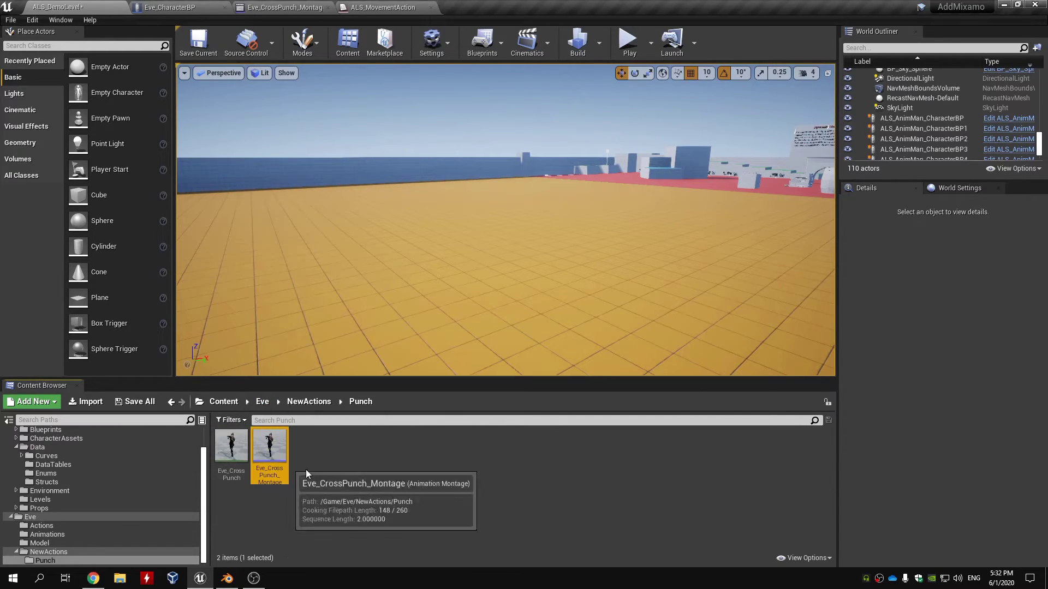
double_click(271, 453)
left_click(283, 557)
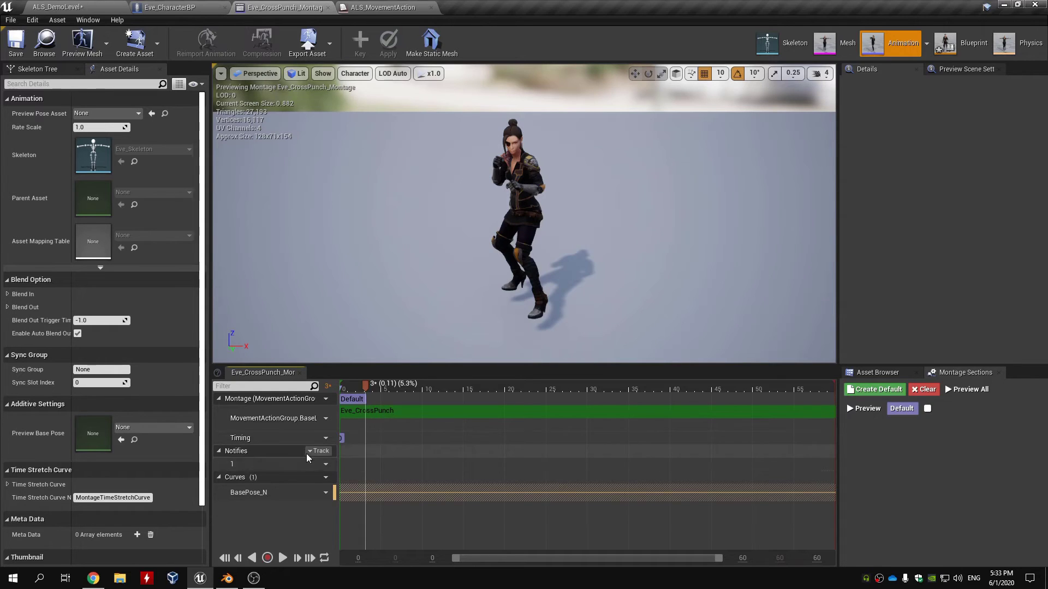
Step: Add a MovementAction_NotifyState to notify track 1 of the montage
left_click(313, 466)
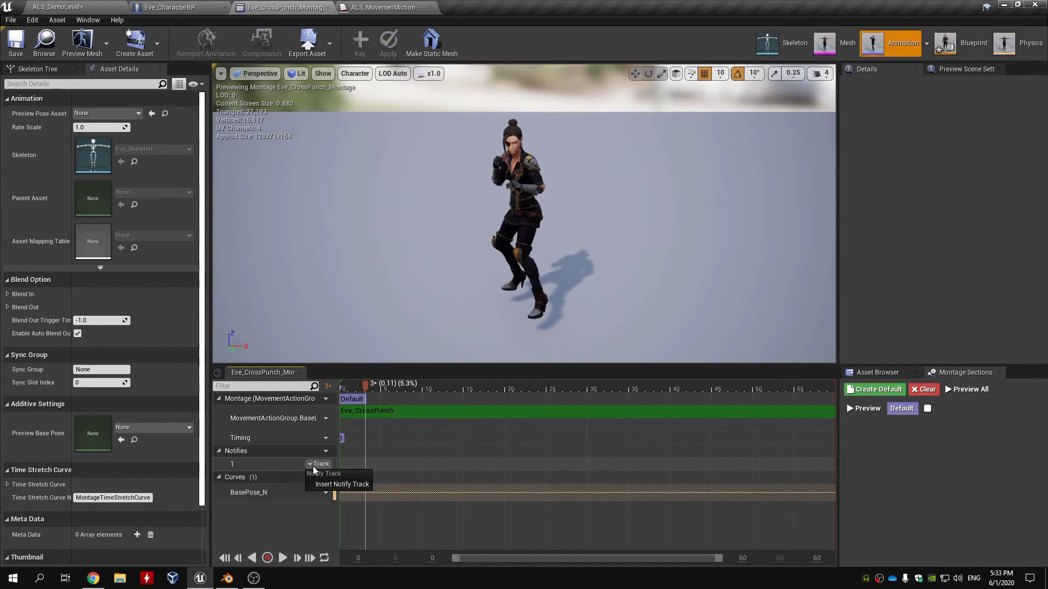
left_click(313, 466)
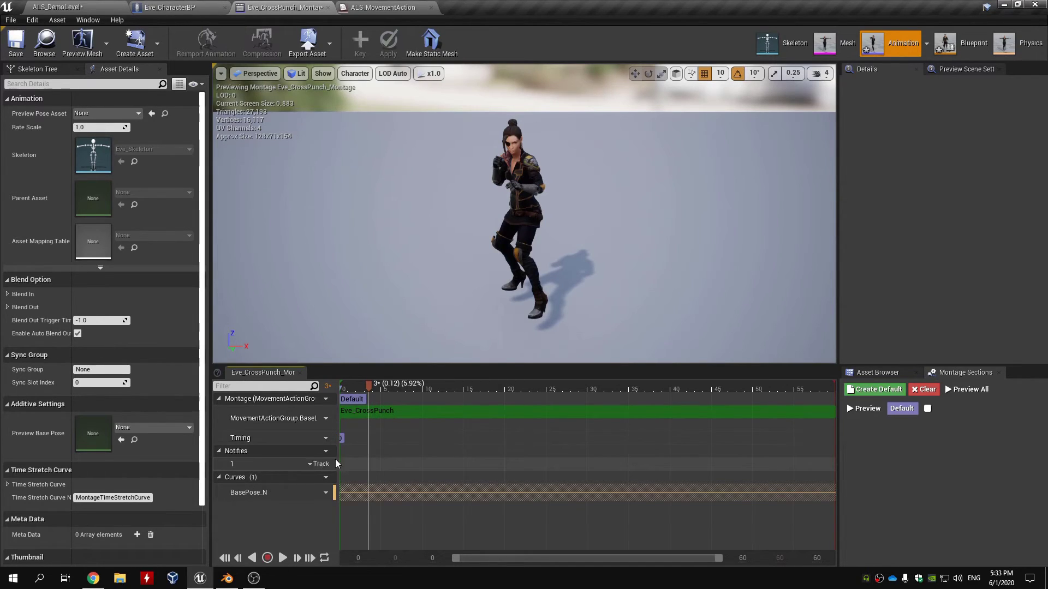
right_click(386, 460)
mouse_move(426, 484)
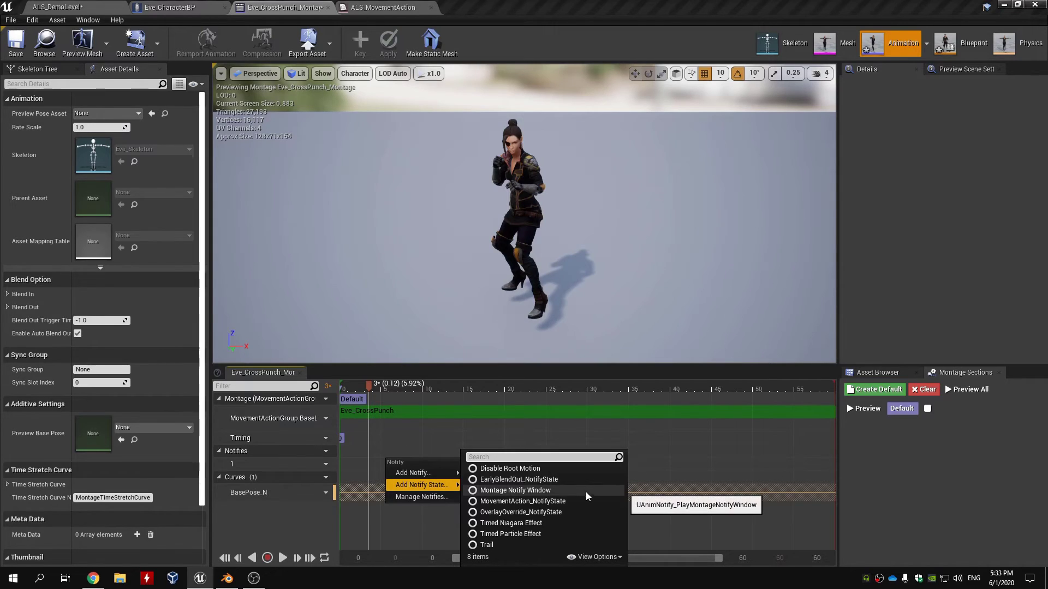
left_click(586, 505)
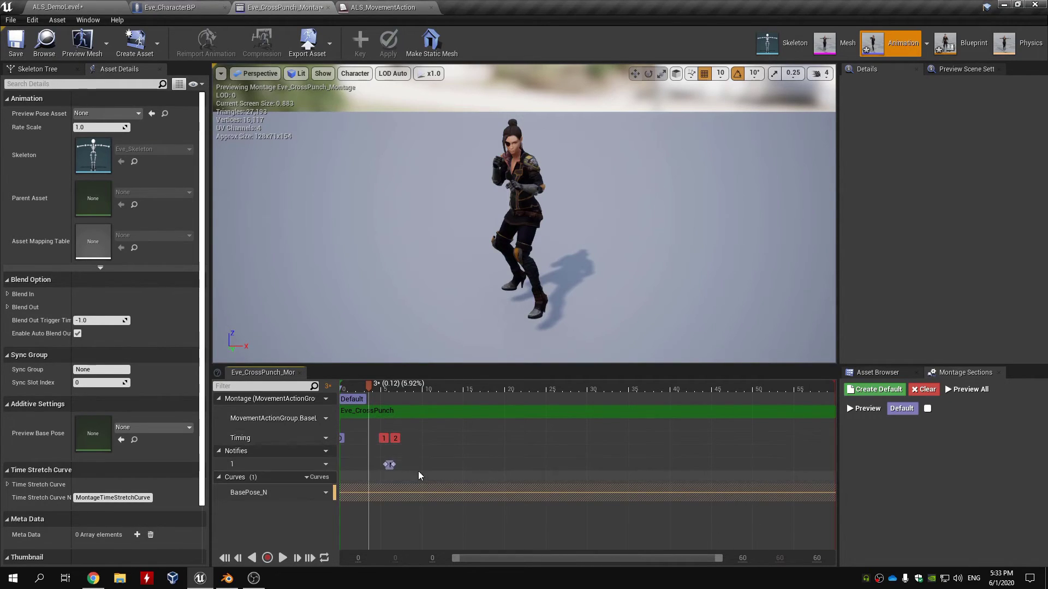
Step: Stretch the notify state from the start to the end of the montage and set its Movement Action to Attacking
left_click_drag(384, 464, 345, 465)
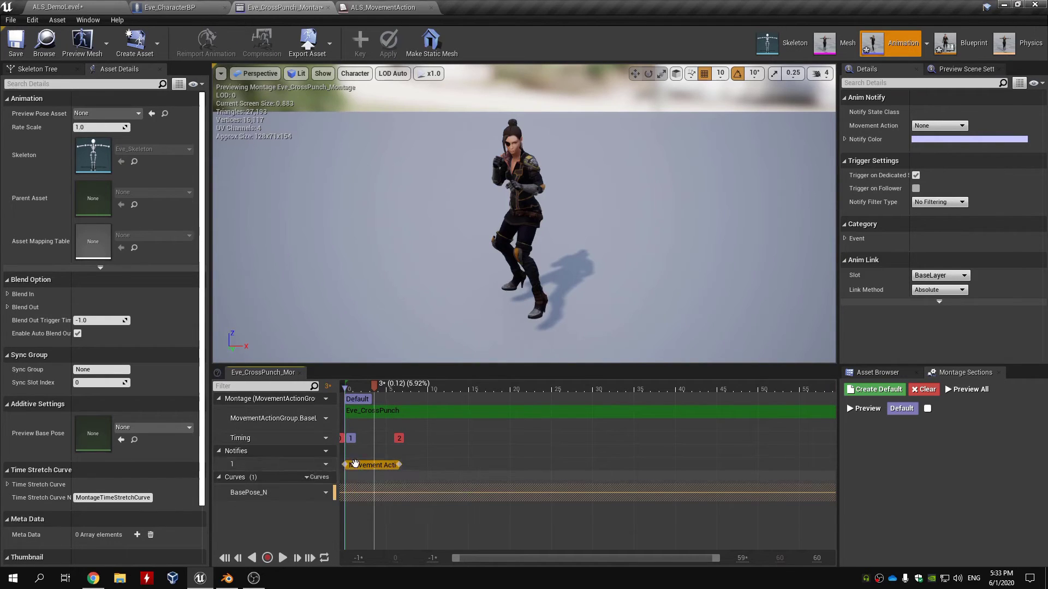
left_click_drag(400, 465, 849, 468)
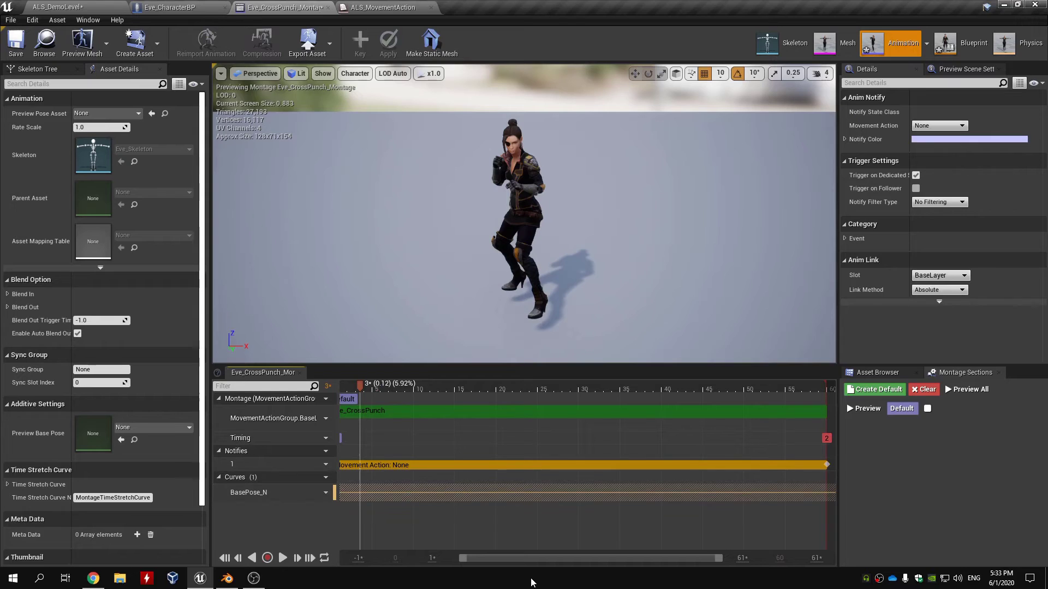
left_click_drag(490, 562, 458, 561)
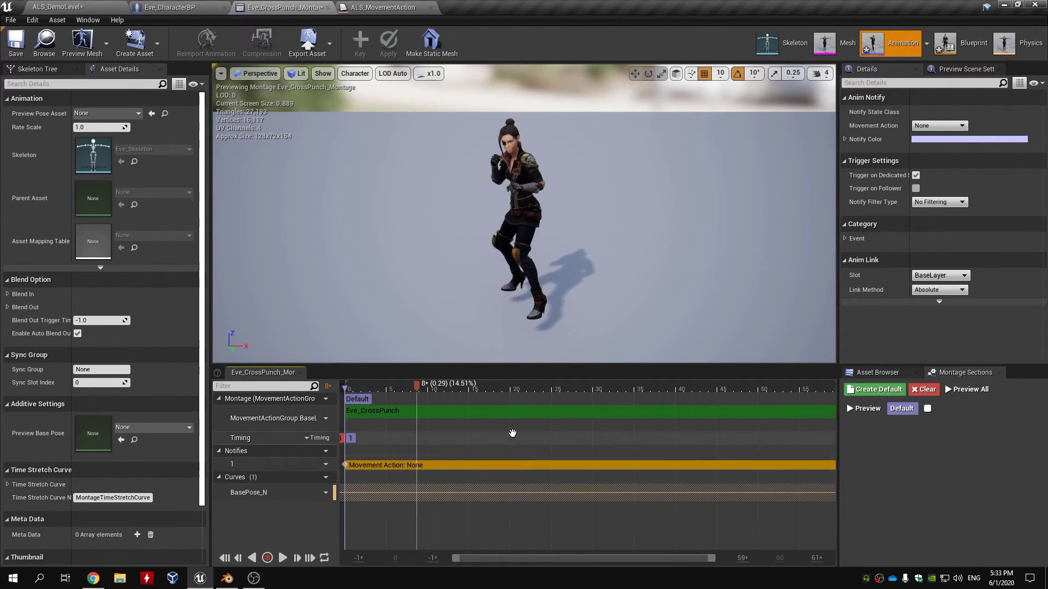
left_click(939, 127)
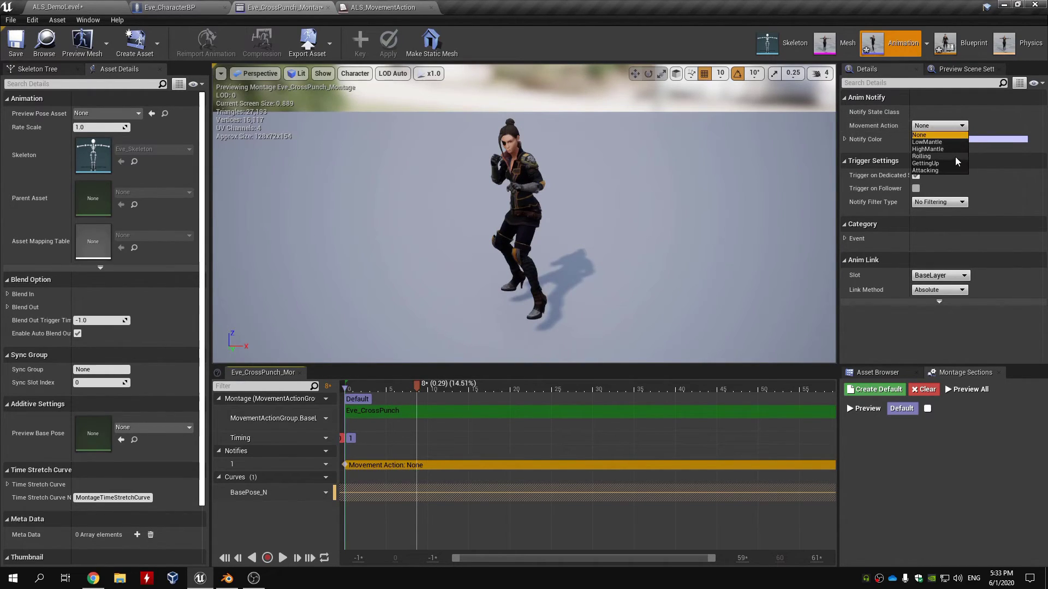
left_click(950, 170)
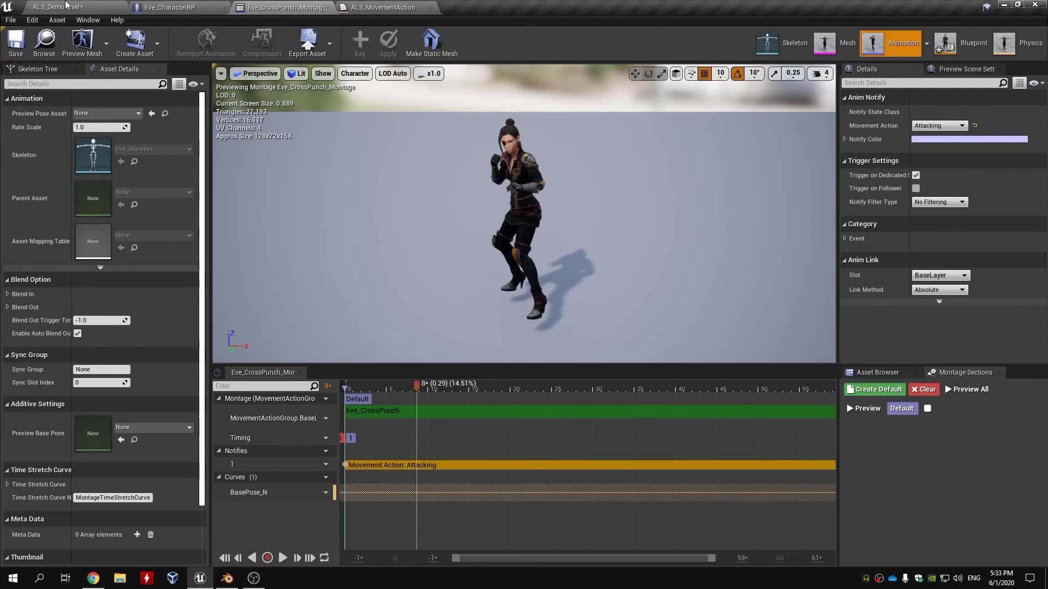
Step: Play ALS_DemoLevel and trigger Eve's punch attack, checking the Movement Action value in the on-screen character states
left_click(64, 7)
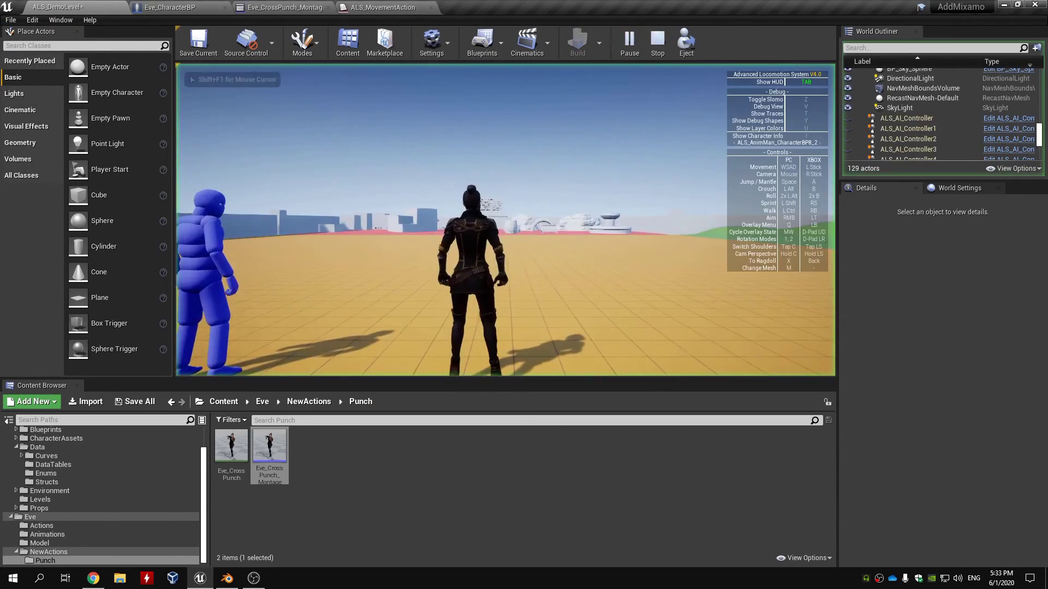
left_click(574, 202)
key("w")
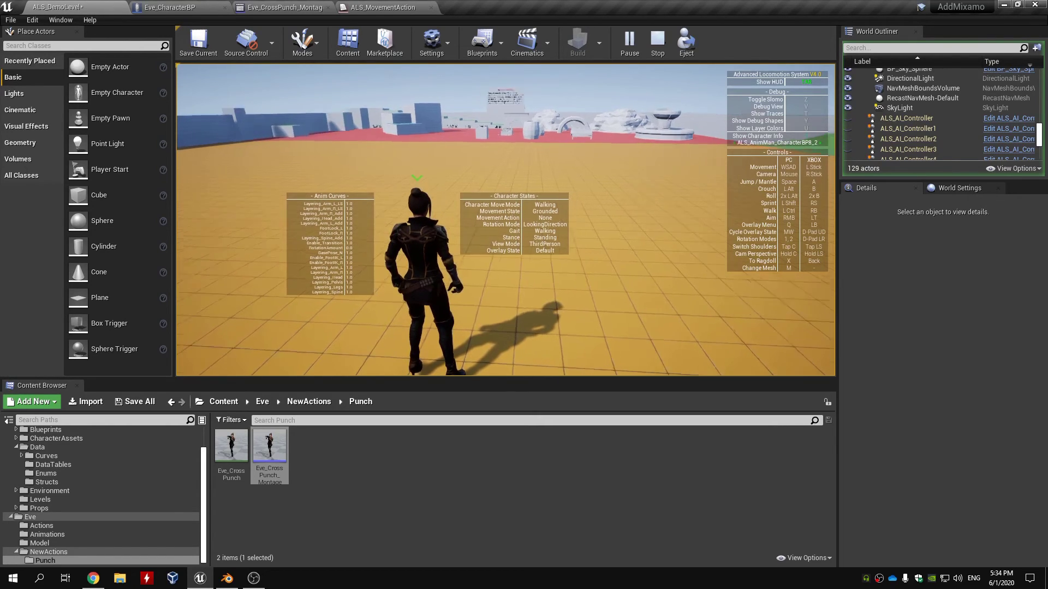
key("f")
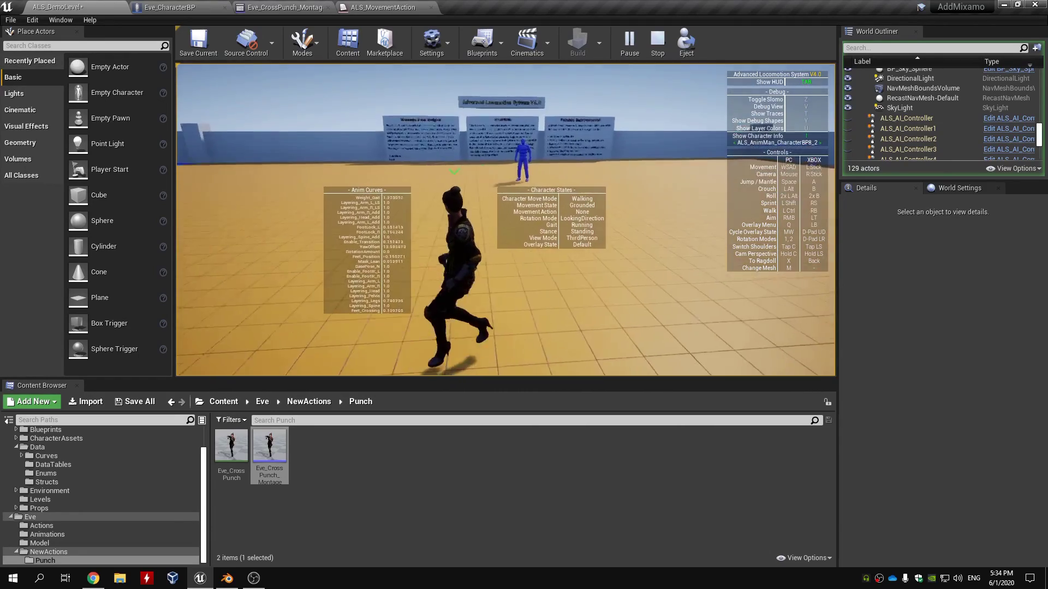
left_click(505, 220)
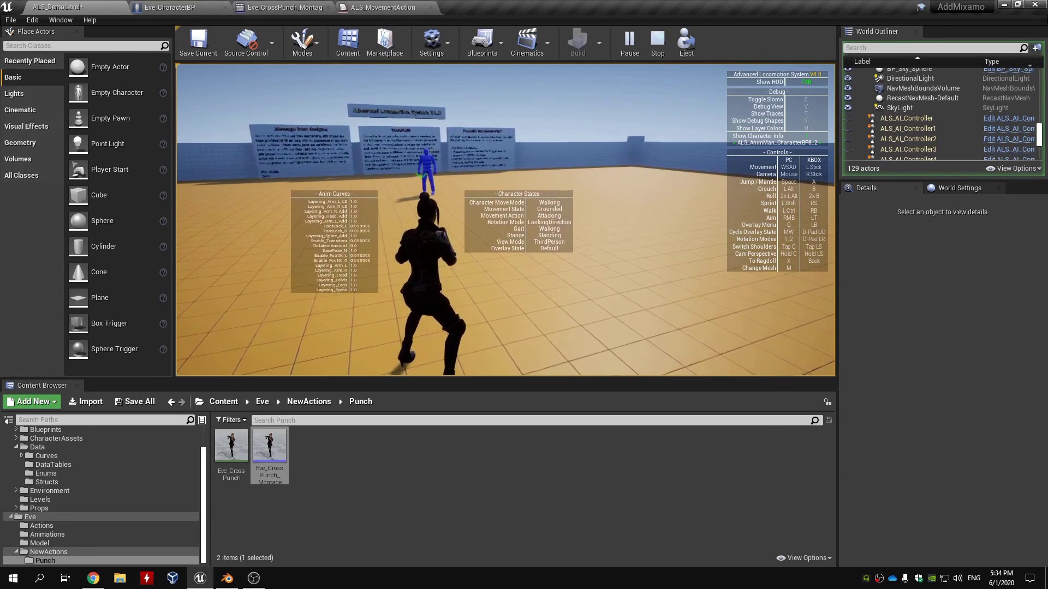
left_click(506, 220)
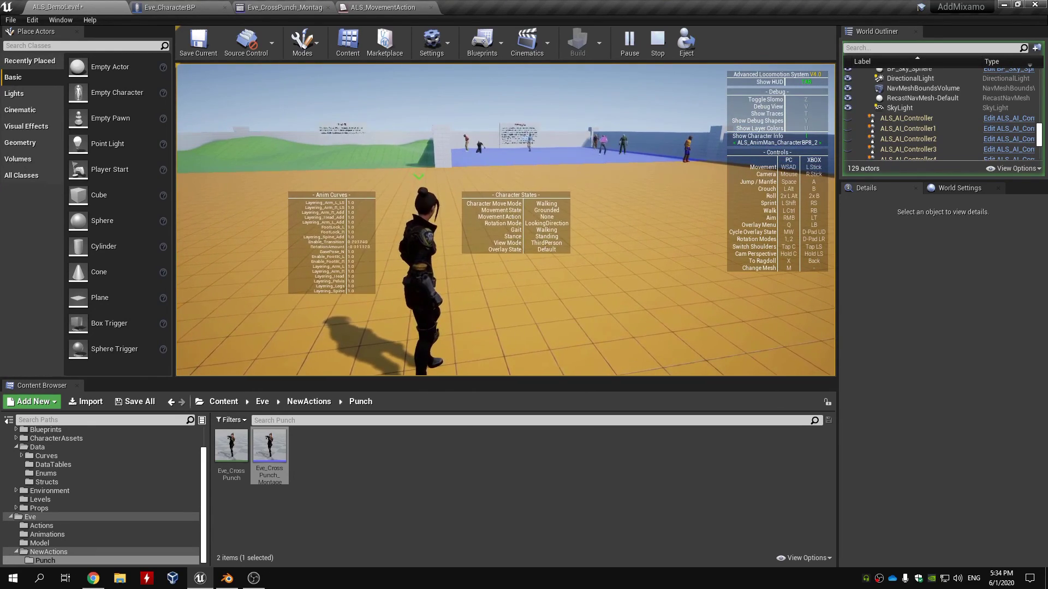
Step: Run Eve up to the blue mannequin, trigger the punch from several positions around it, and end the play session
key("w")
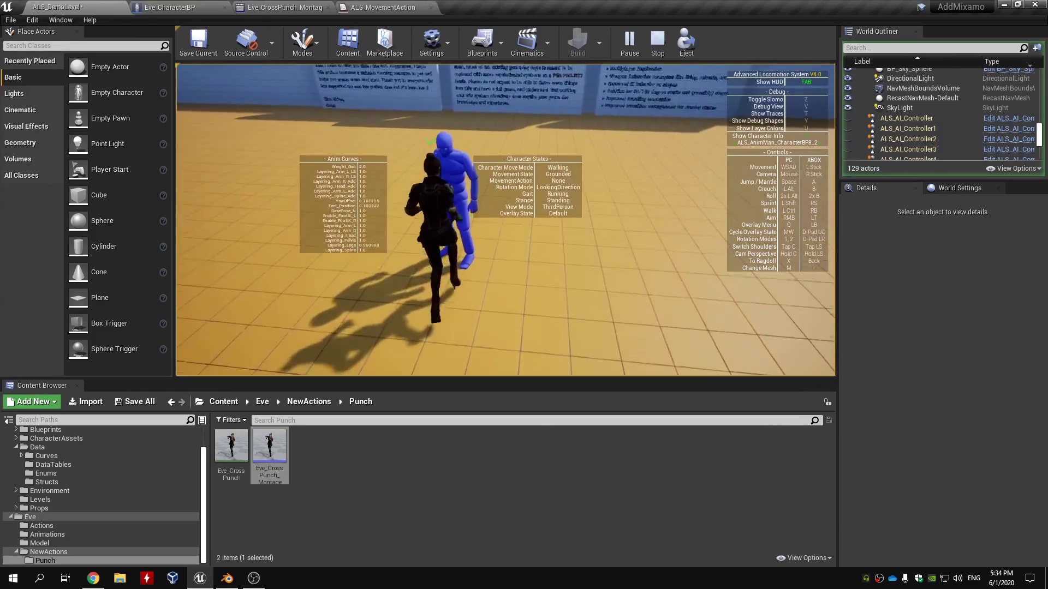
left_click(505, 219)
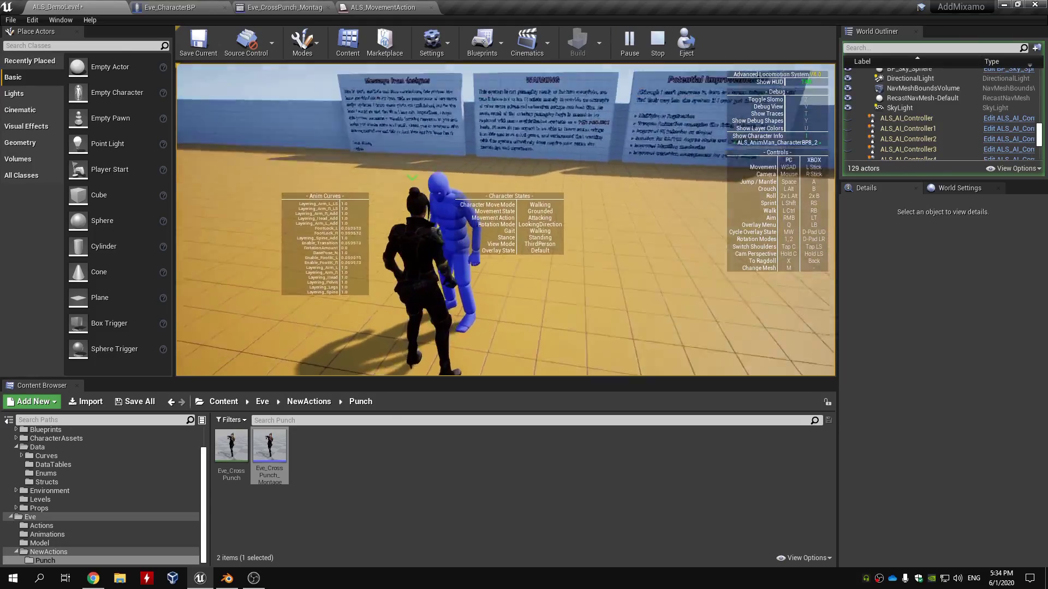
left_click(505, 220)
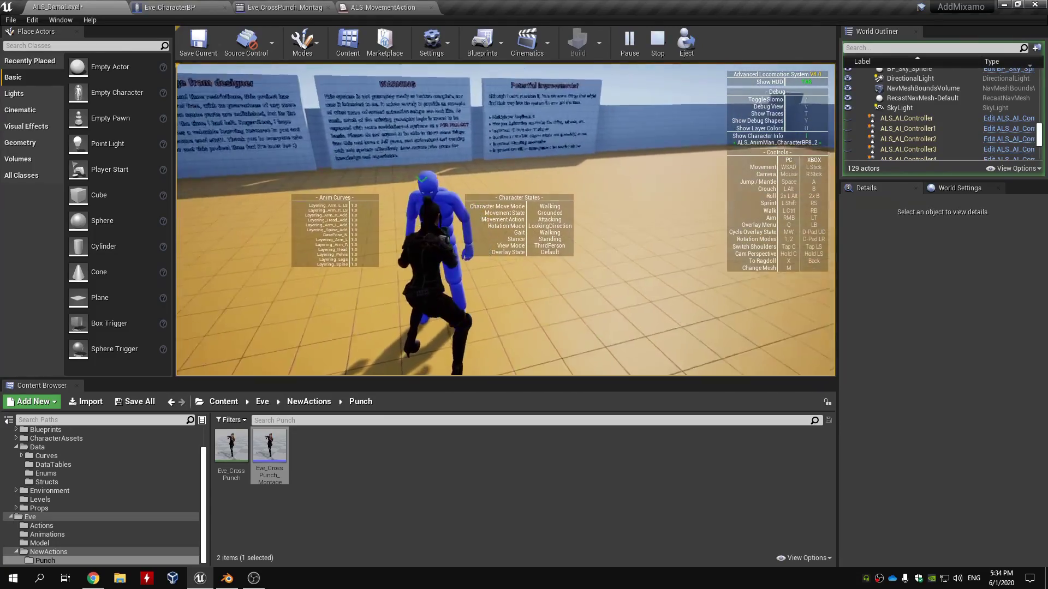
key("s")
key("w")
left_click(506, 220)
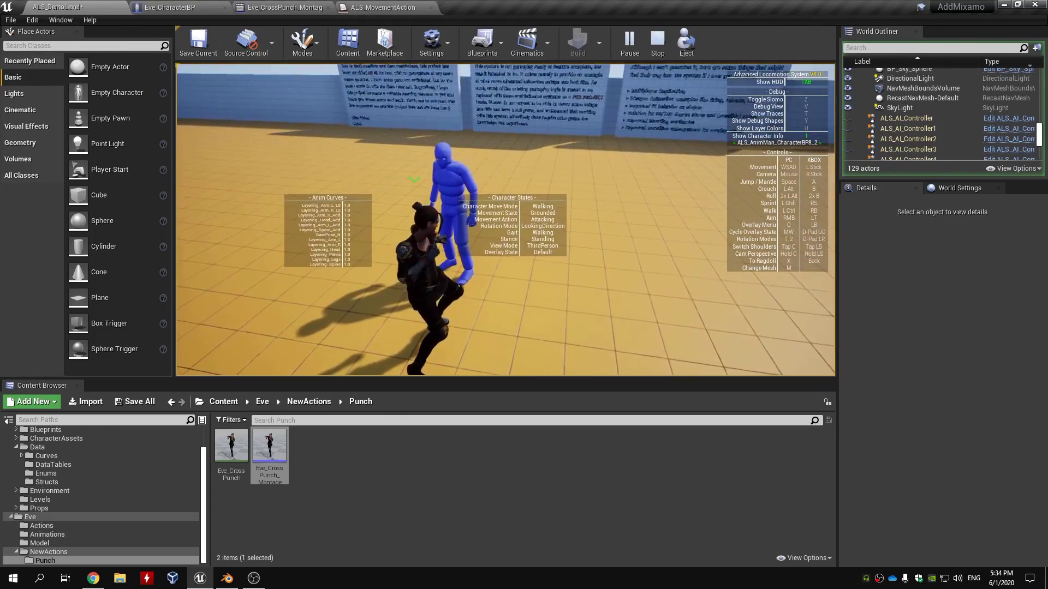
key("a")
key("w")
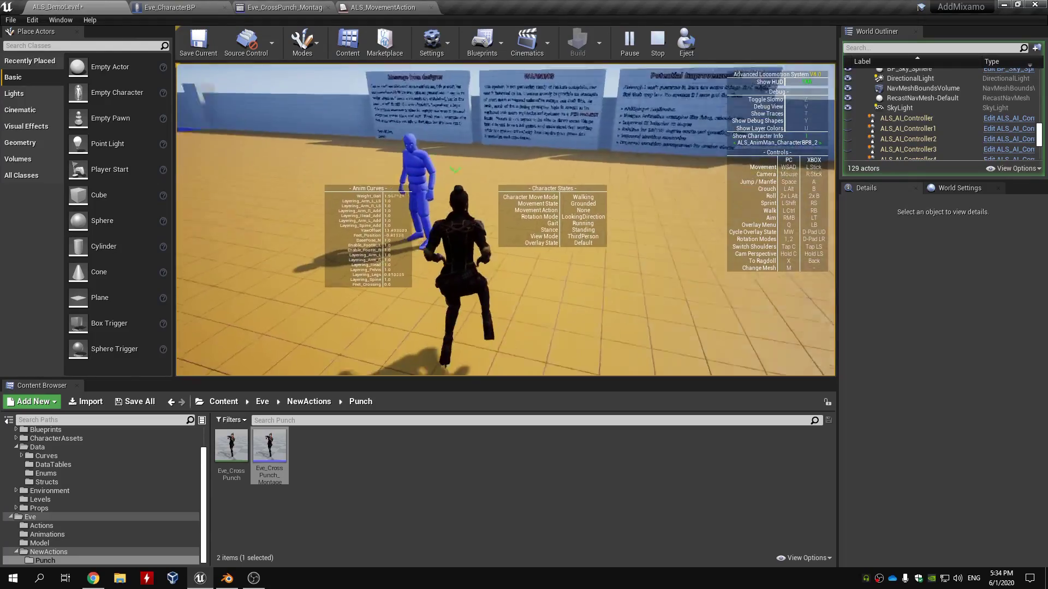
left_click(505, 220)
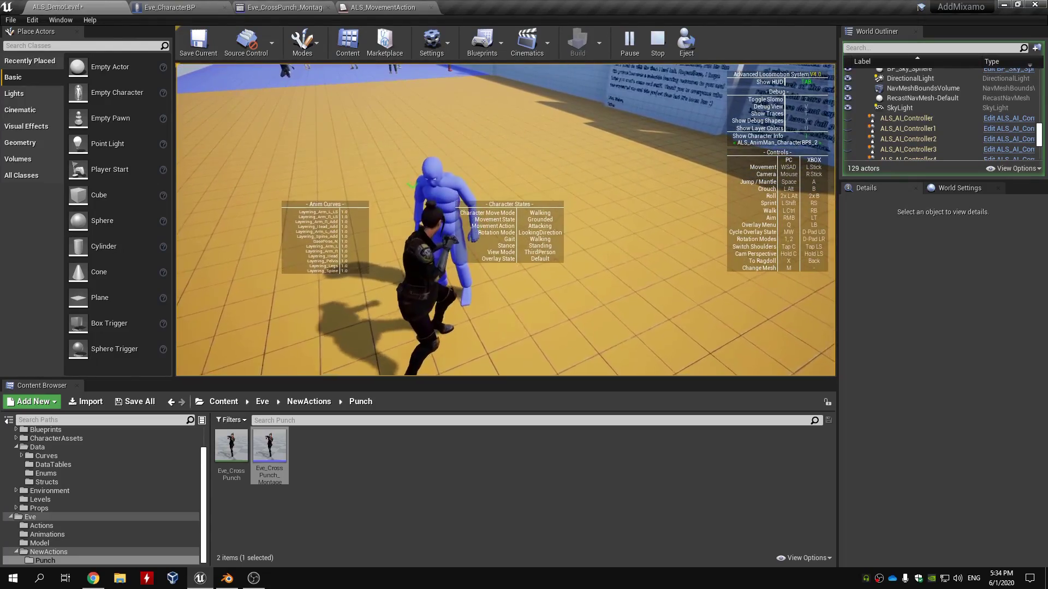
key("s")
key("w")
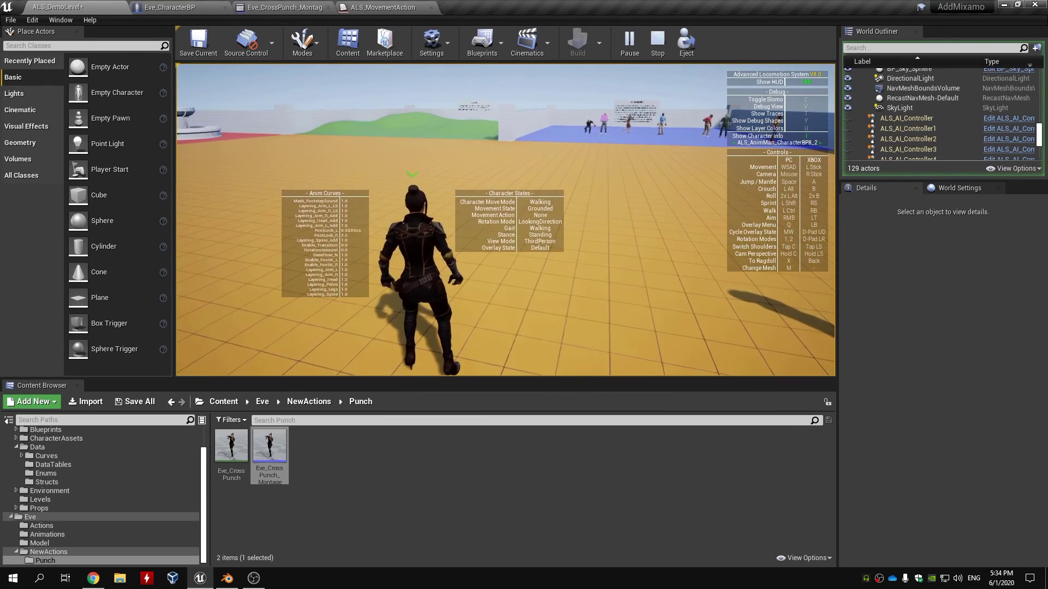
key("Escape")
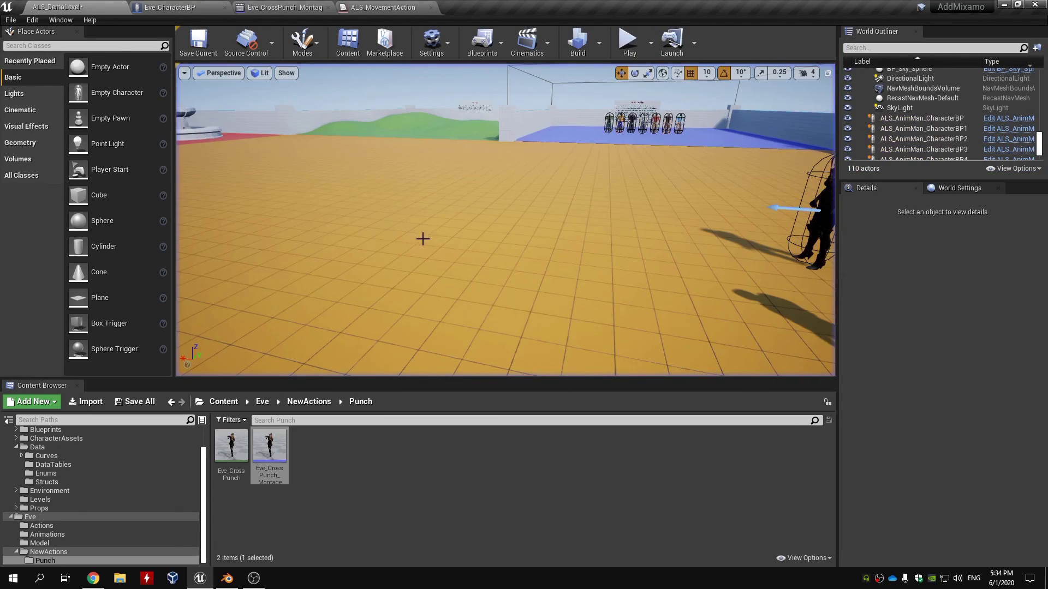